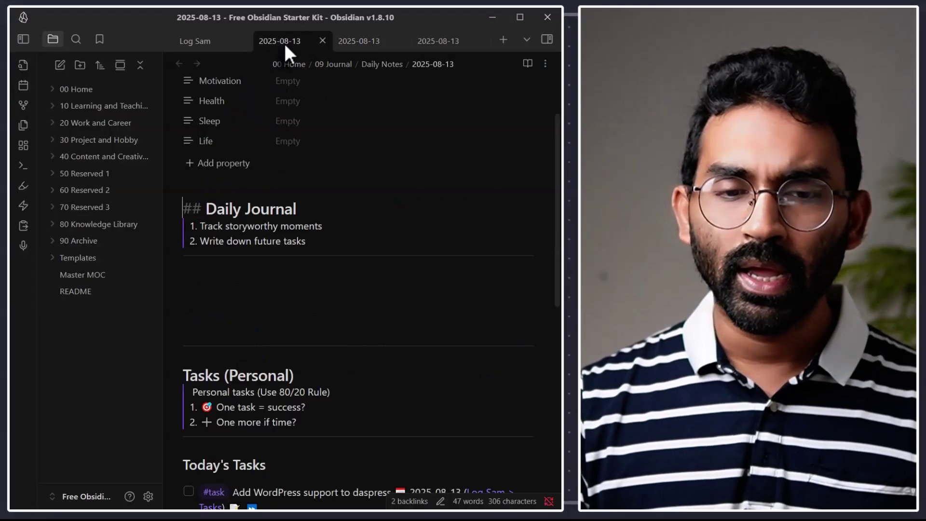
- Examine the meeting log note's recording, transcript file, Daspress Current Feature list and tasks
{"action": "left_click", "coordinate": [214, 41]}
{"action": "scroll", "coordinate": [280, 260], "scroll_direction": "down", "scroll_amount": 2}
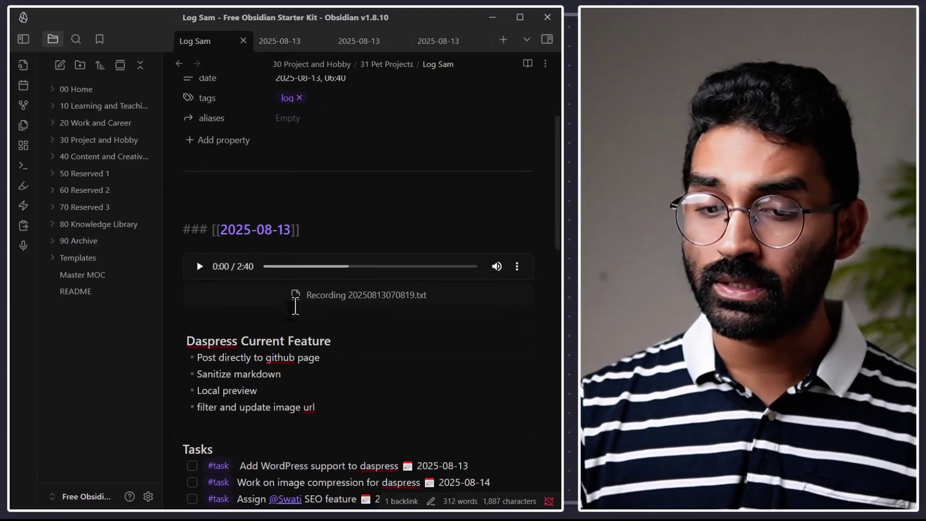
{"action": "left_click", "coordinate": [264, 326]}
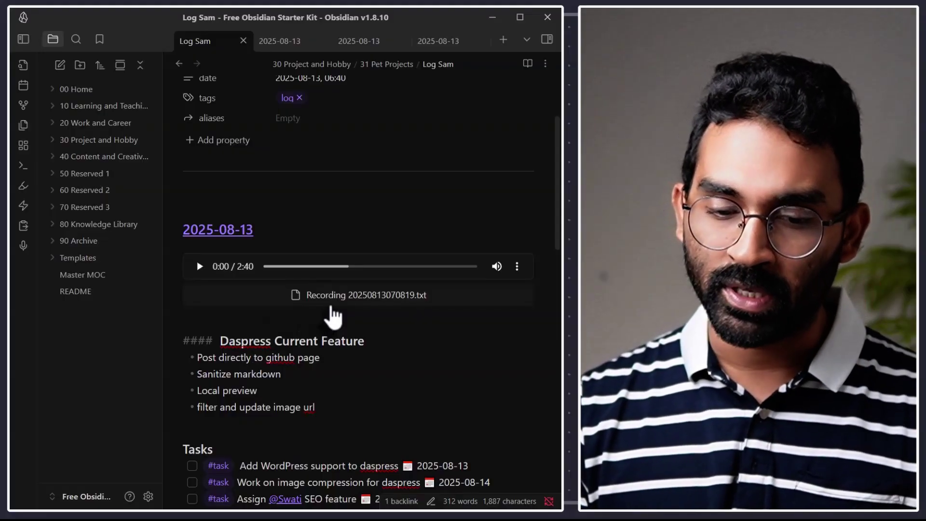
{"action": "scroll", "coordinate": [289, 313], "scroll_direction": "down", "scroll_amount": 3}
{"action": "left_click", "coordinate": [214, 303]}
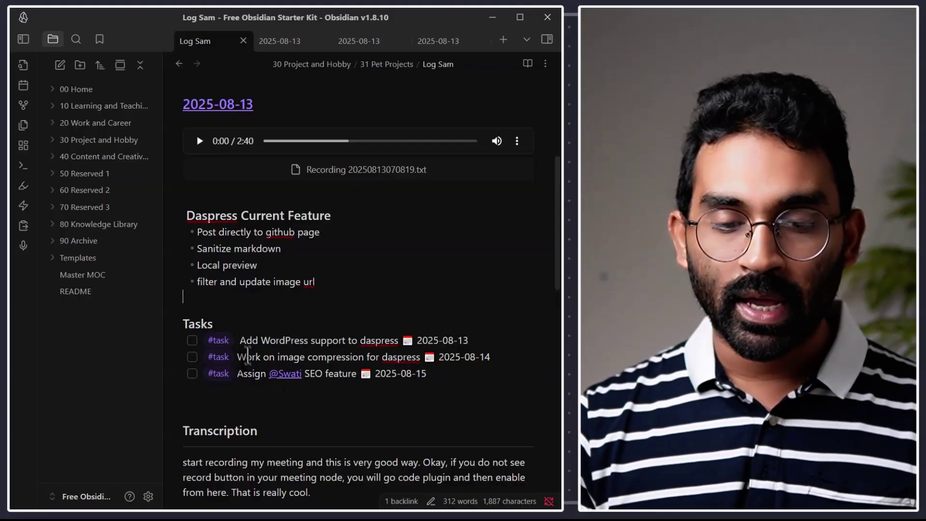
- Check Today's Tasks in the 2025-08-13 daily note and compare them with the task list in the meeting log
{"action": "left_click", "coordinate": [358, 48]}
{"action": "scroll", "coordinate": [323, 379], "scroll_direction": "up", "scroll_amount": 4}
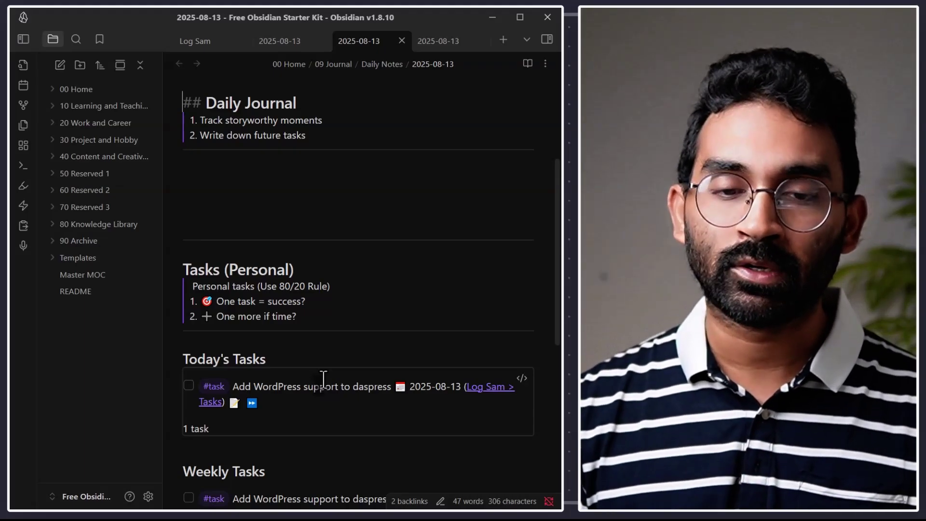
{"action": "left_click", "coordinate": [195, 45]}
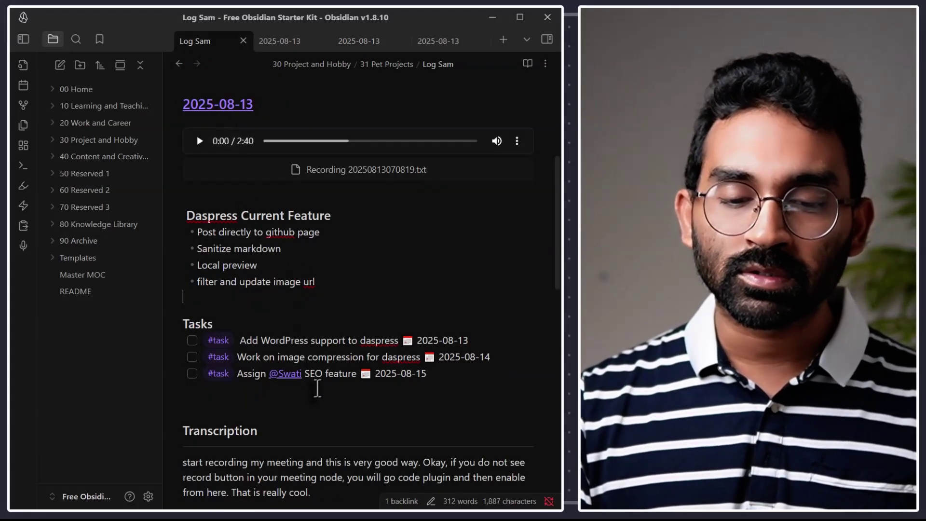
{"action": "left_click", "coordinate": [275, 394]}
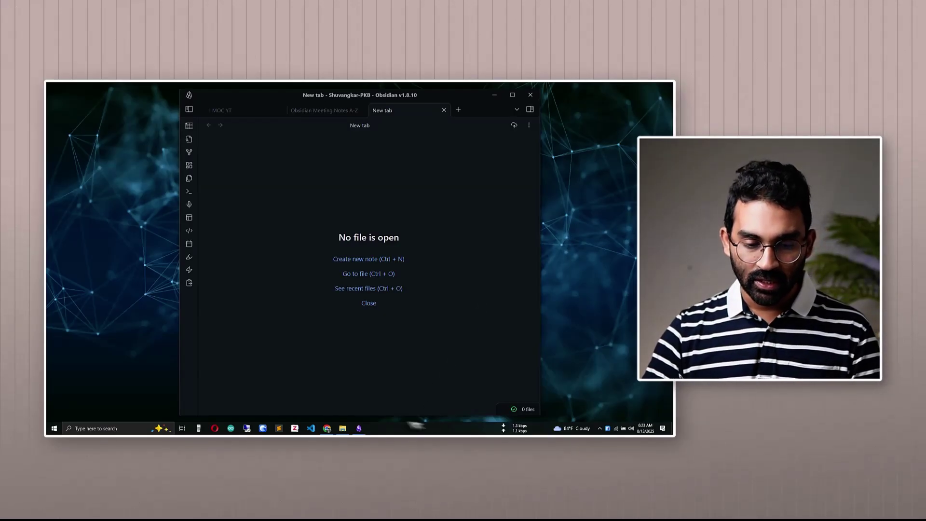
- Switch to Chrome to view the Free Obsidian Starter Kit page and its obsidian-starter-kit GitHub repository, and return to Obsidian
{"action": "mouse_move", "coordinate": [332, 430]}
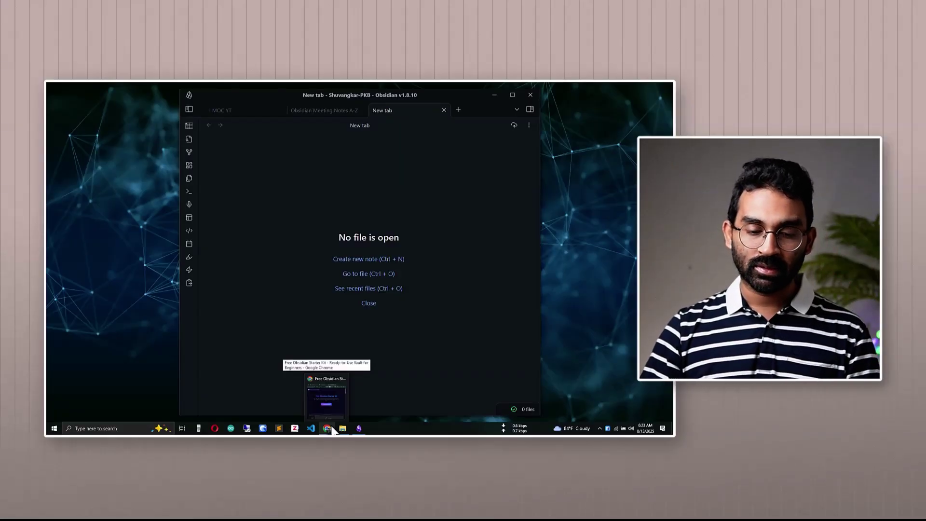
{"action": "left_click", "coordinate": [332, 430]}
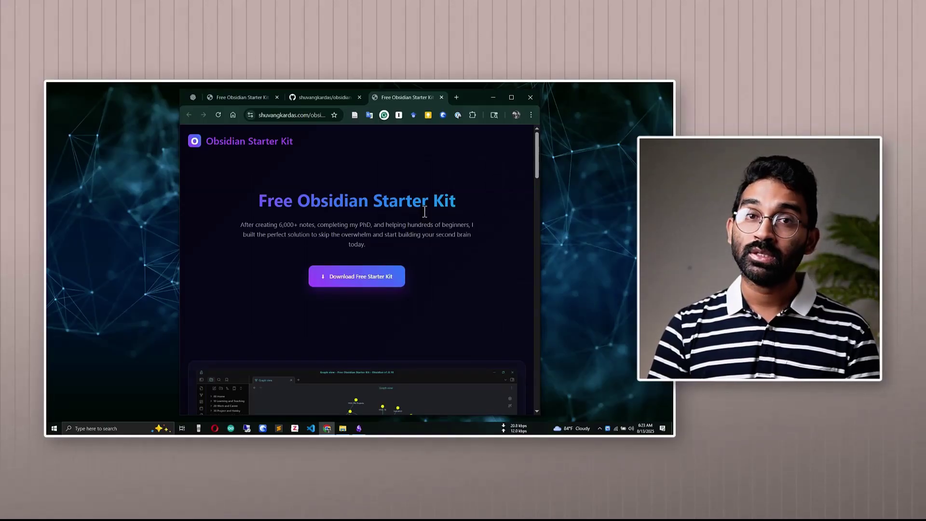
{"action": "left_click", "coordinate": [319, 98]}
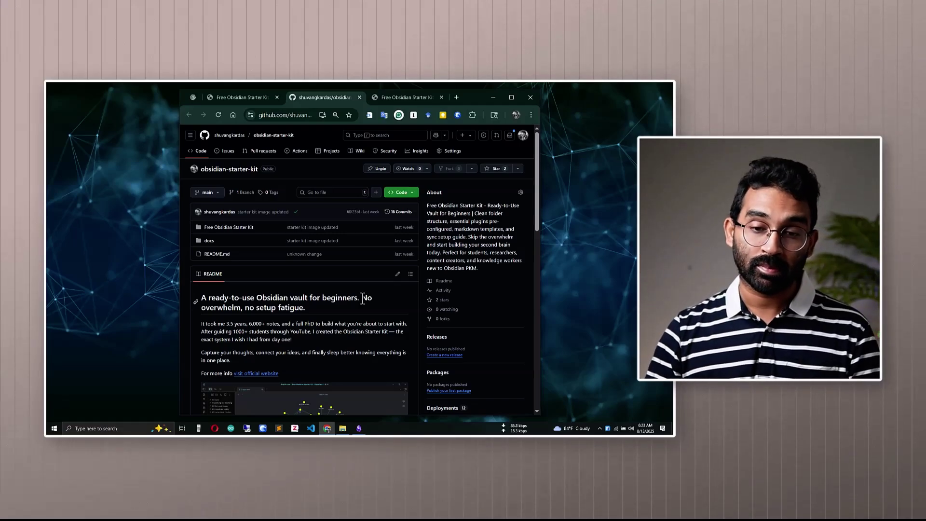
{"action": "key", "text": "alt+Tab"}
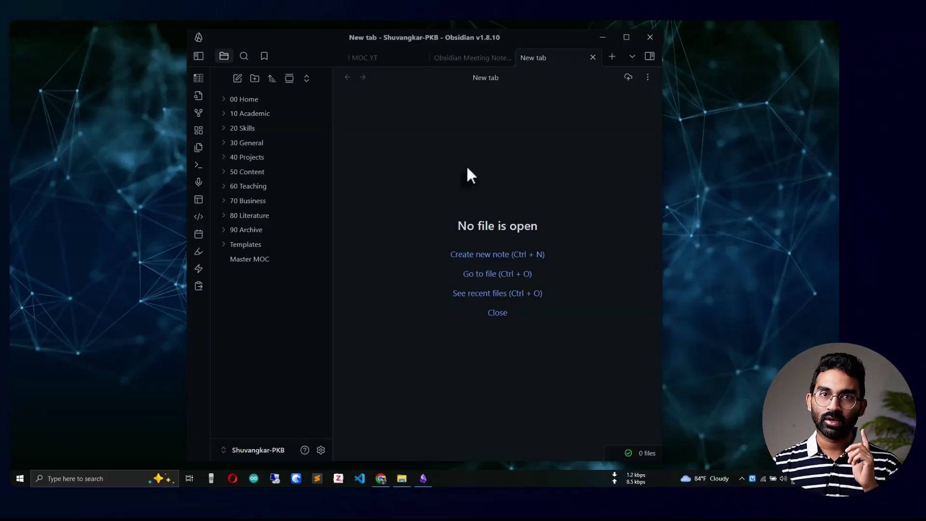
- Open the vault manager and minimise the current vault's window
{"action": "left_click", "coordinate": [241, 450]}
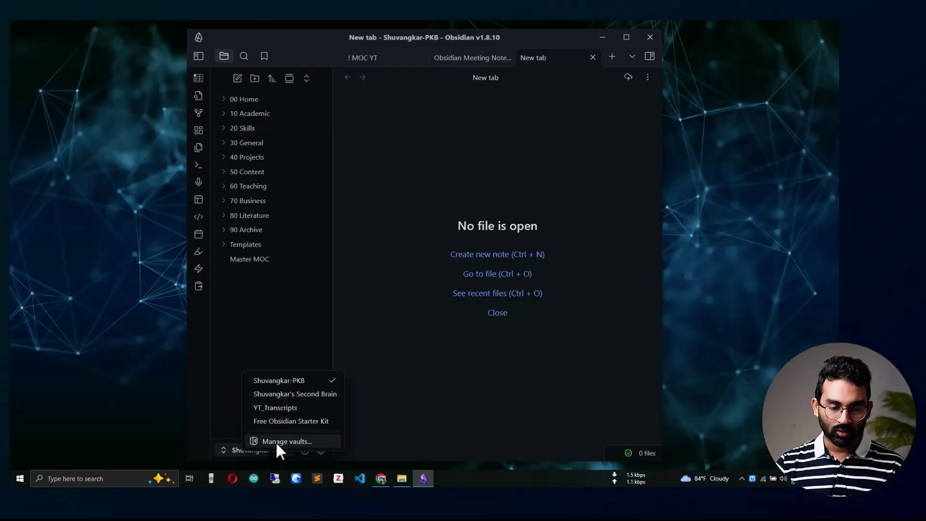
{"action": "left_click", "coordinate": [276, 441]}
{"action": "left_click", "coordinate": [603, 36]}
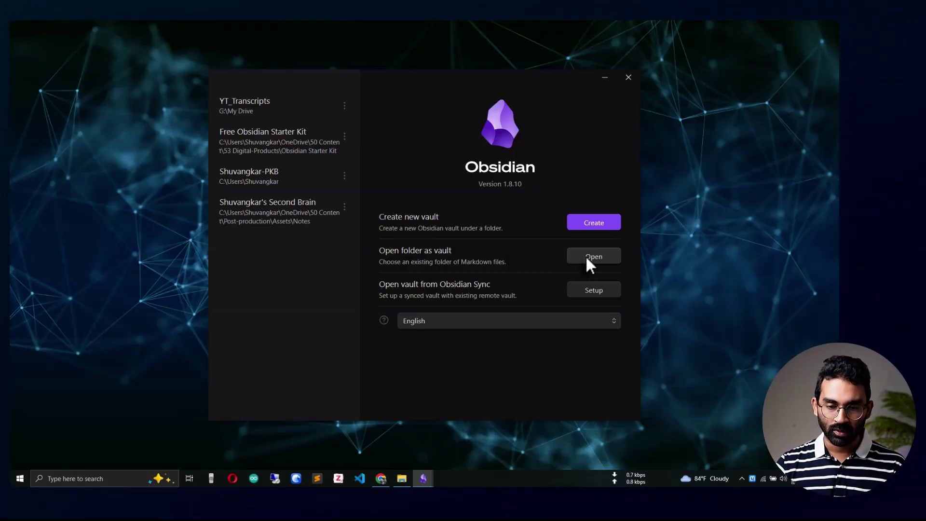
- Switch to File Explorer and copy the path of the Free Obsidian Starter Kit folder
{"action": "left_click", "coordinate": [402, 478]}
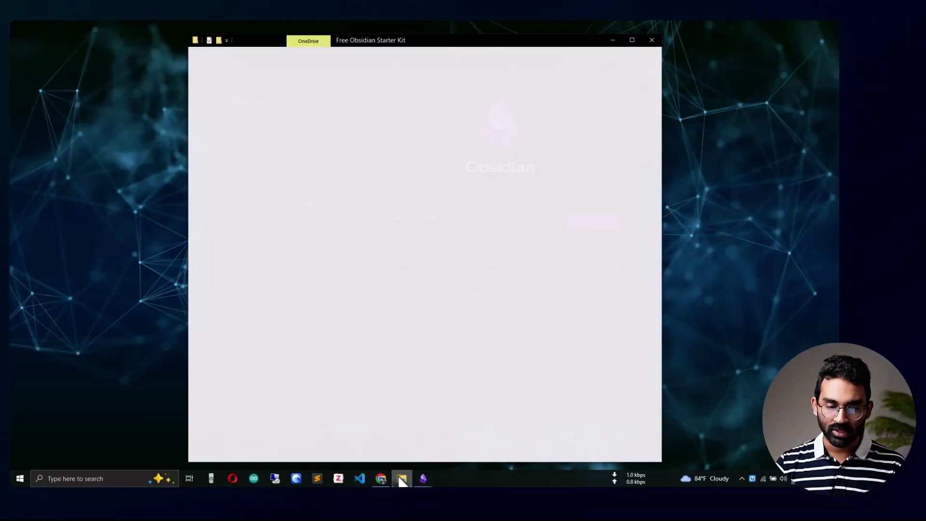
{"action": "left_click", "coordinate": [516, 63]}
{"action": "key", "text": "ctrl+c"}
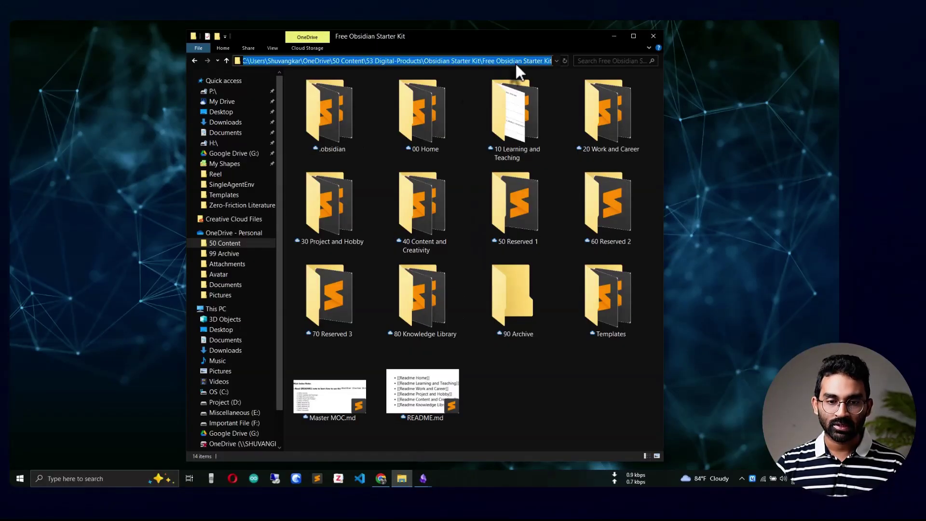
- Minimise File Explorer and open the Free Obsidian Starter Kit folder as a vault using the copied path
{"action": "left_click", "coordinate": [615, 36]}
{"action": "left_click", "coordinate": [598, 257]}
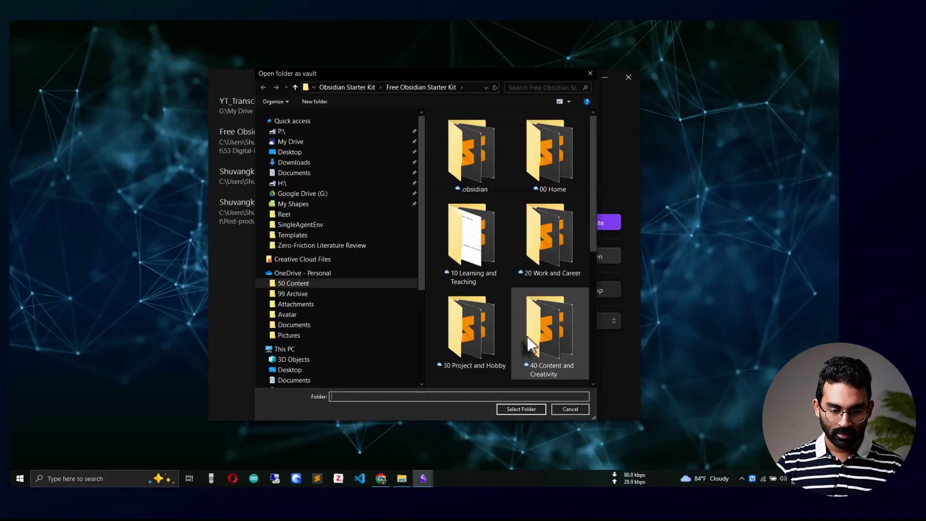
{"action": "key", "text": "ctrl+v"}
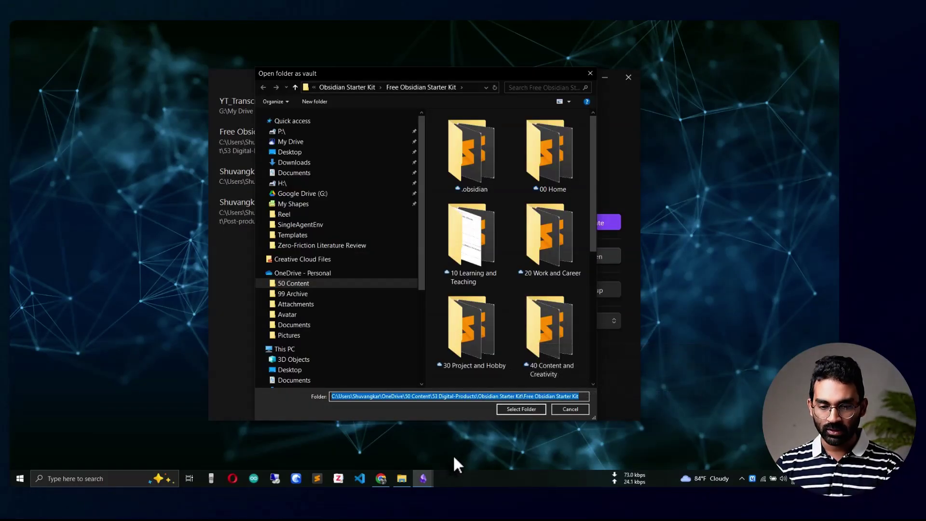
{"action": "left_click", "coordinate": [524, 409]}
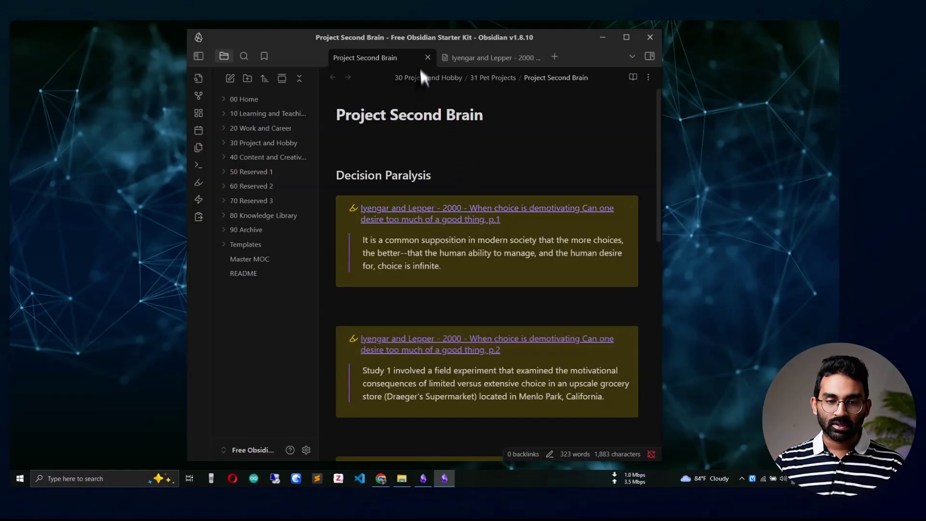
- Close the two open documents and view the vault's README, Master MOC and graph view
{"action": "left_click", "coordinate": [428, 58]}
{"action": "left_click", "coordinate": [428, 58]}
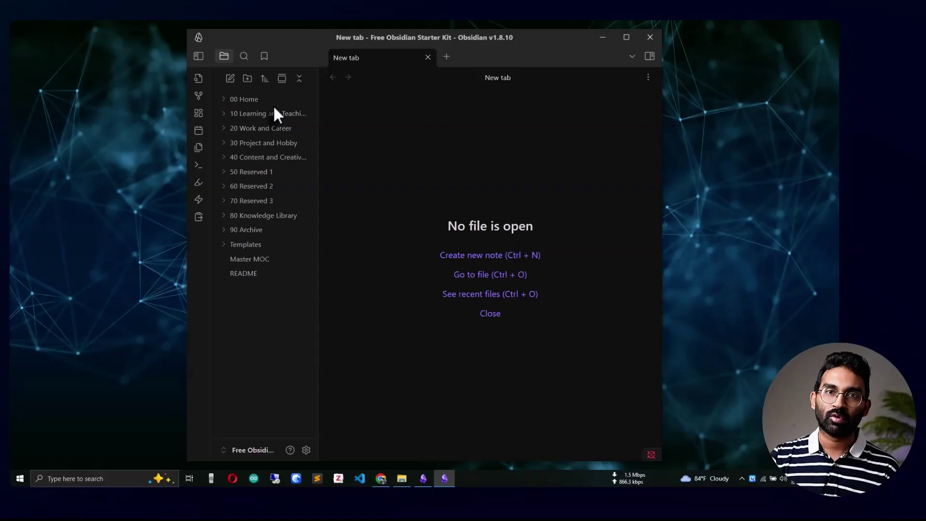
{"action": "left_click", "coordinate": [258, 275]}
{"action": "left_click", "coordinate": [261, 259]}
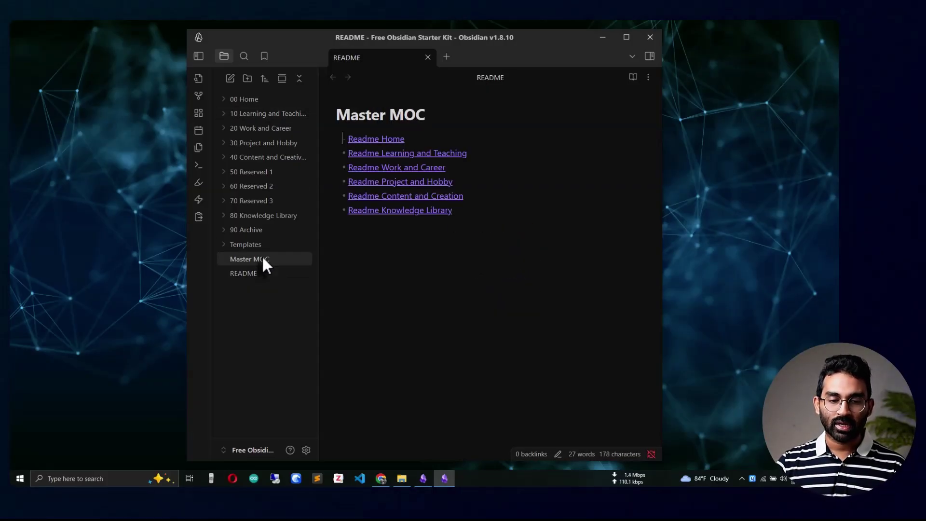
{"action": "left_click", "coordinate": [198, 97]}
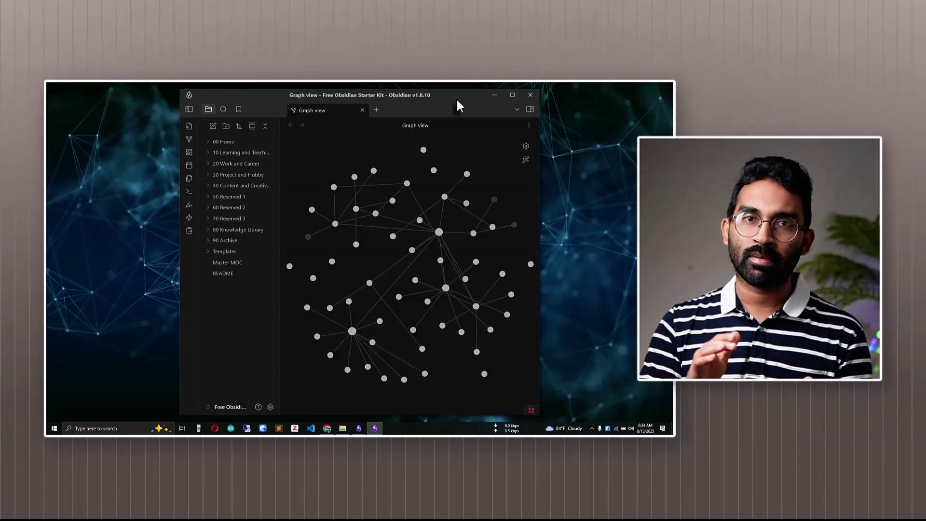
- Switch to Chrome to view the DasPress website, and return to the Free Obsidian Starter Kit vault
{"action": "left_click", "coordinate": [327, 428]}
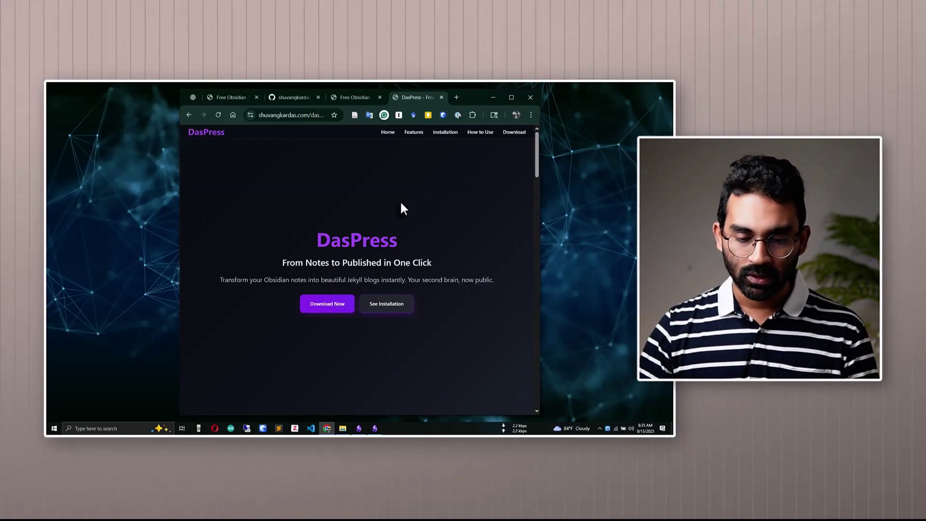
{"action": "left_click", "coordinate": [374, 428]}
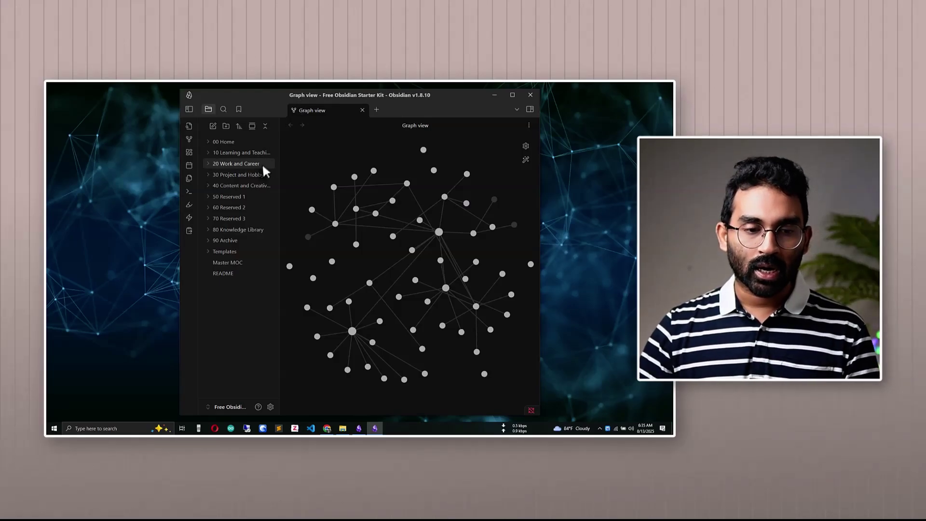
- Create a note titled MOC DasPress in the 31 Pet Projects folder under 30 Project and Hobby
{"action": "left_click", "coordinate": [245, 176]}
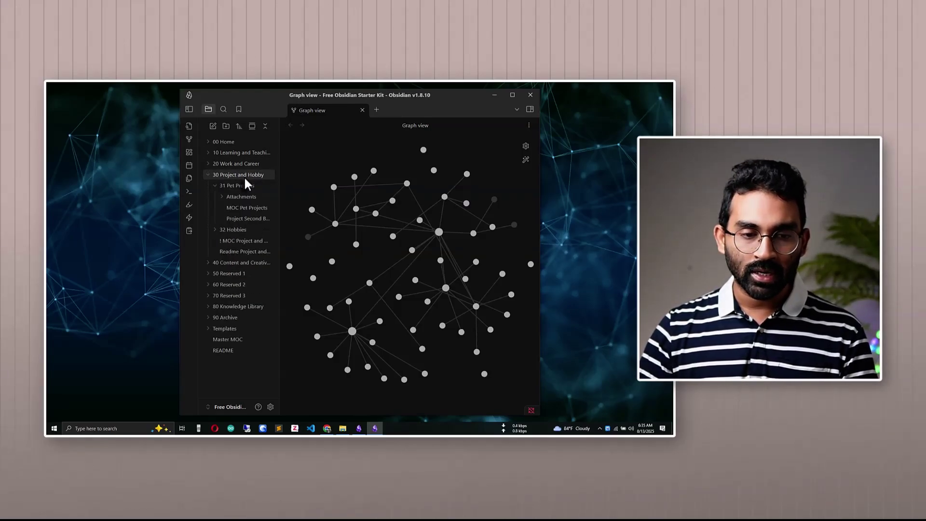
{"action": "left_click", "coordinate": [245, 185]}
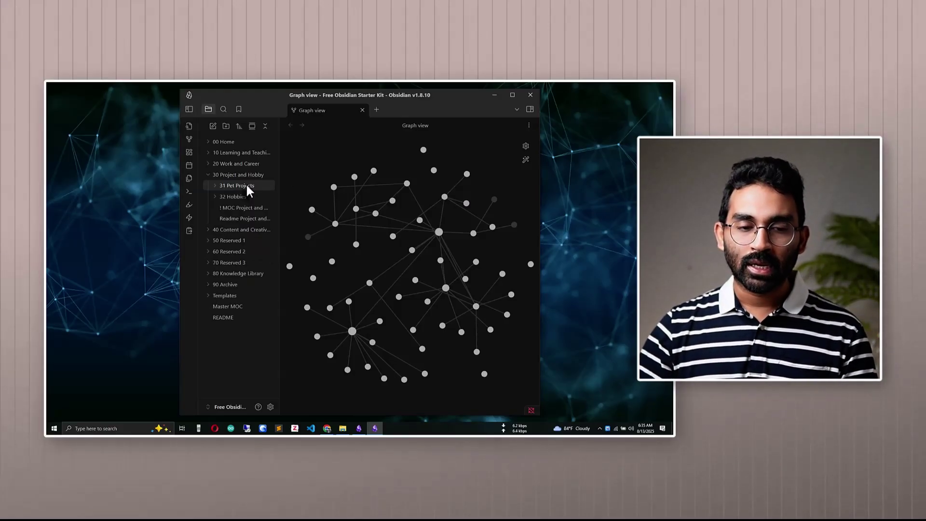
{"action": "right_click", "coordinate": [247, 189]}
{"action": "left_click", "coordinate": [264, 194]}
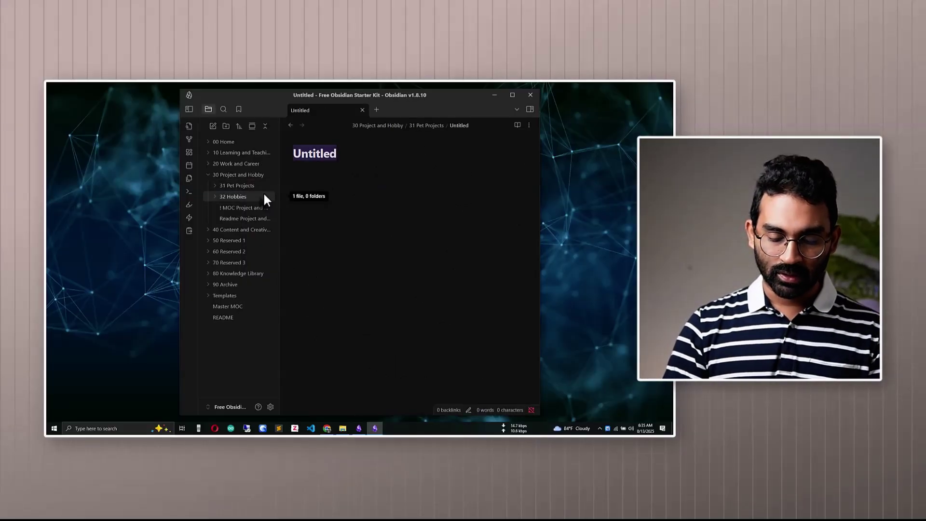
{"action": "type", "text": "MOC DasPress"}
{"action": "key", "text": "Return"}
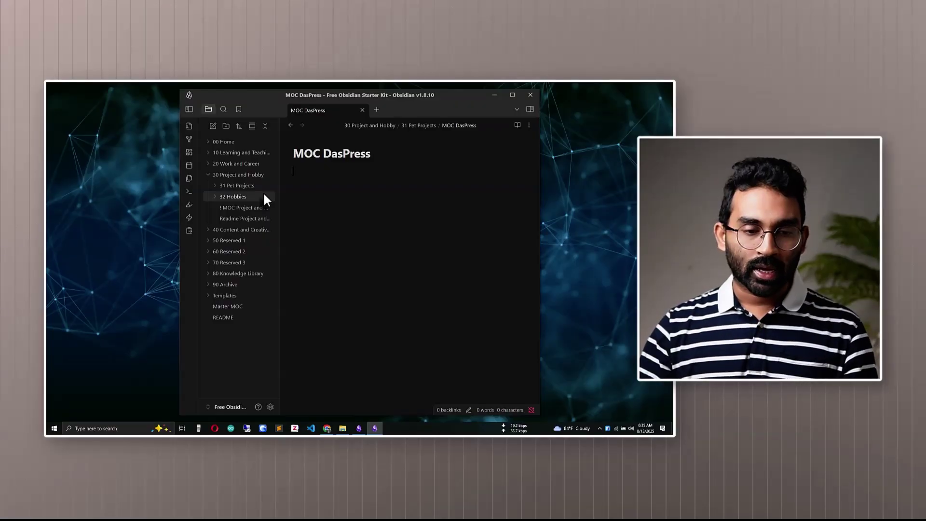
- Expand 31 Pet Projects and reveal the MOC DasPress note in the system file explorer
{"action": "left_click", "coordinate": [214, 184]}
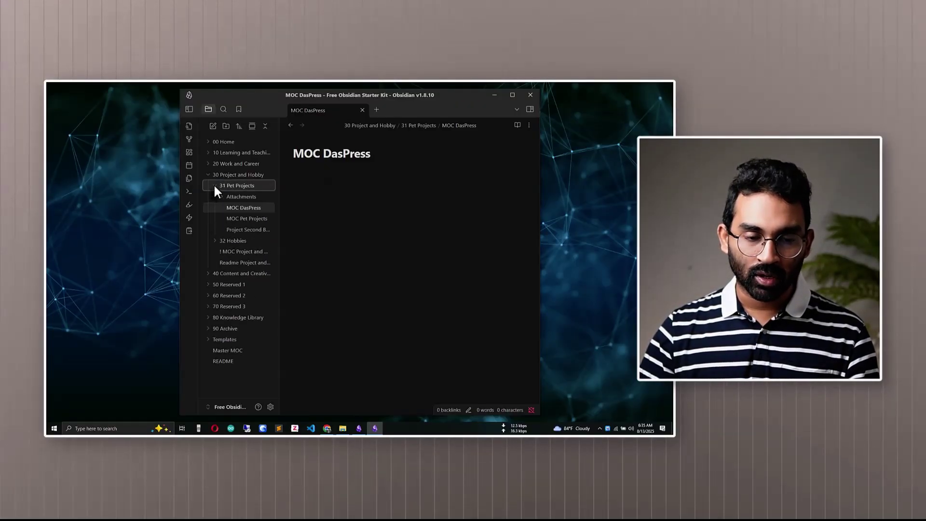
{"action": "left_click", "coordinate": [247, 207]}
{"action": "right_click", "coordinate": [247, 208]}
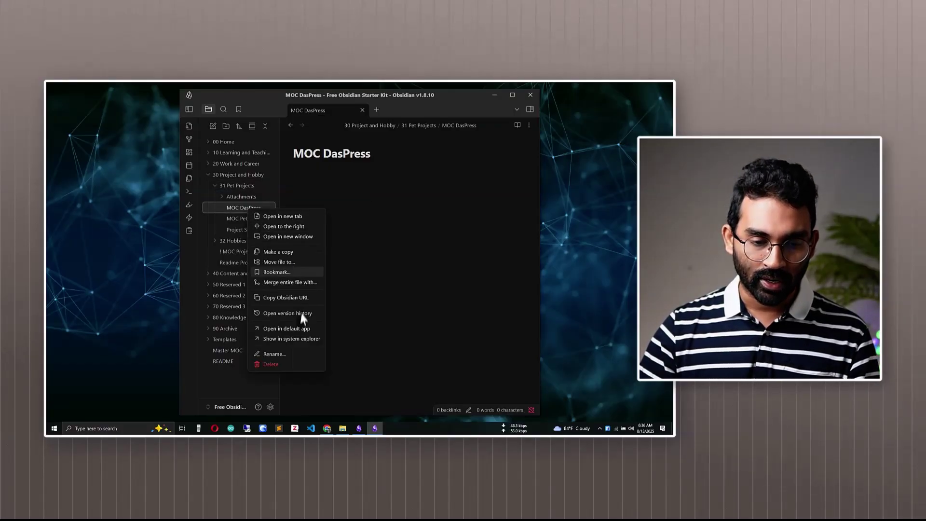
{"action": "left_click", "coordinate": [295, 339]}
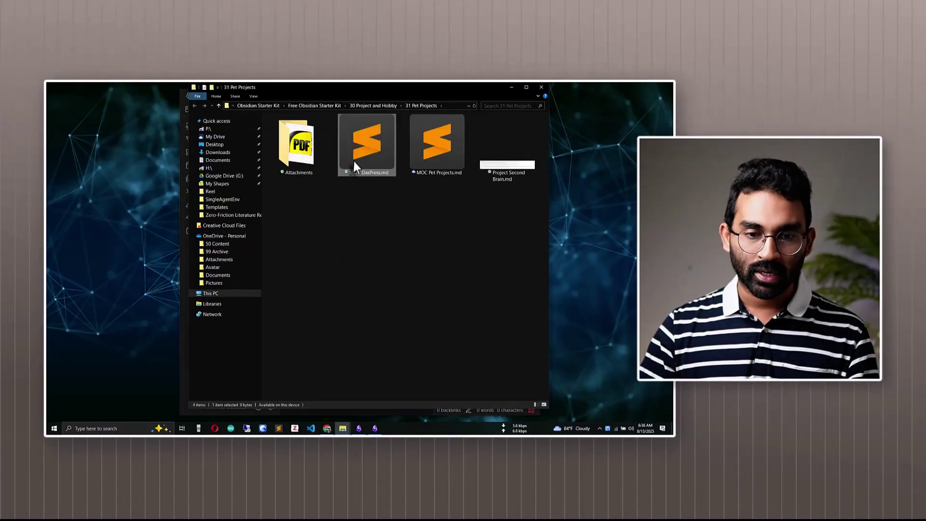
- Open MOC DasPress.md in the external text editor, then close the editor and minimise the folder window
{"action": "double_click", "coordinate": [361, 151]}
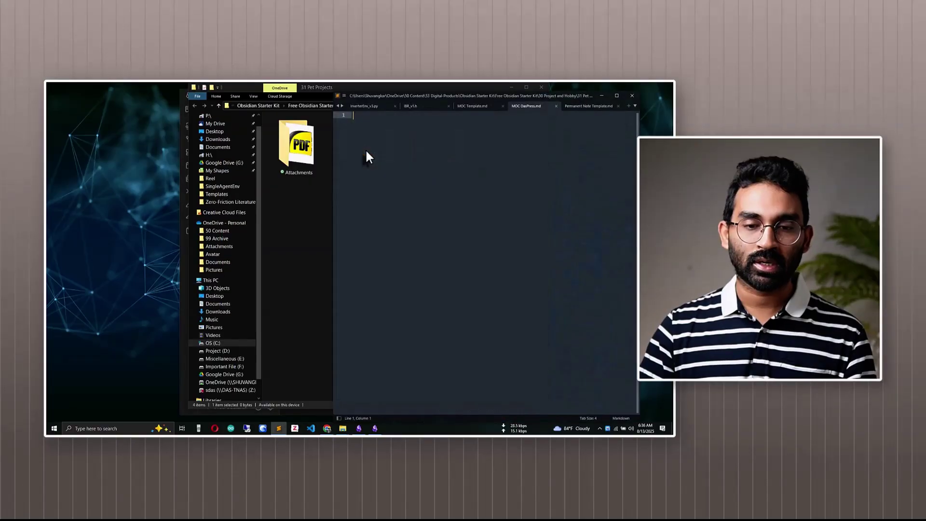
{"action": "left_click_drag", "start_coordinate": [545, 96], "coordinate": [432, 95]}
{"action": "left_click", "coordinate": [531, 96]}
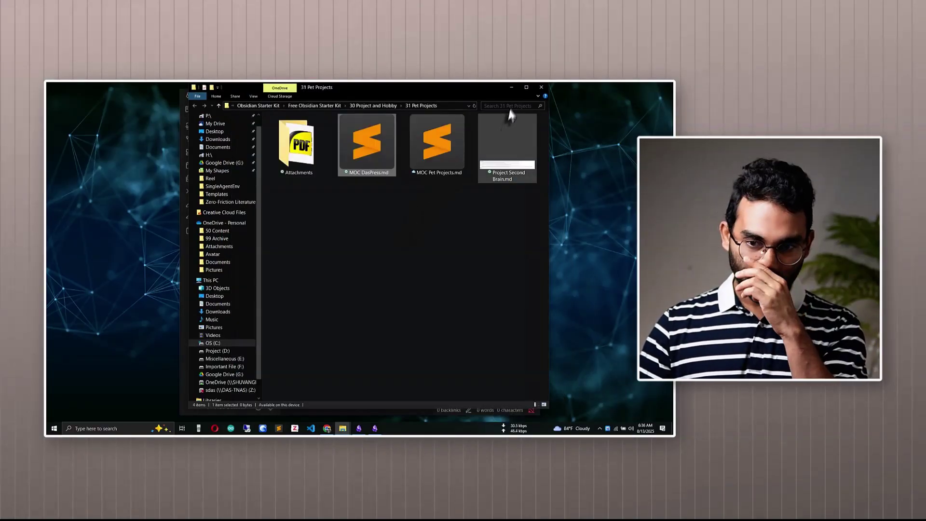
{"action": "left_click", "coordinate": [511, 87]}
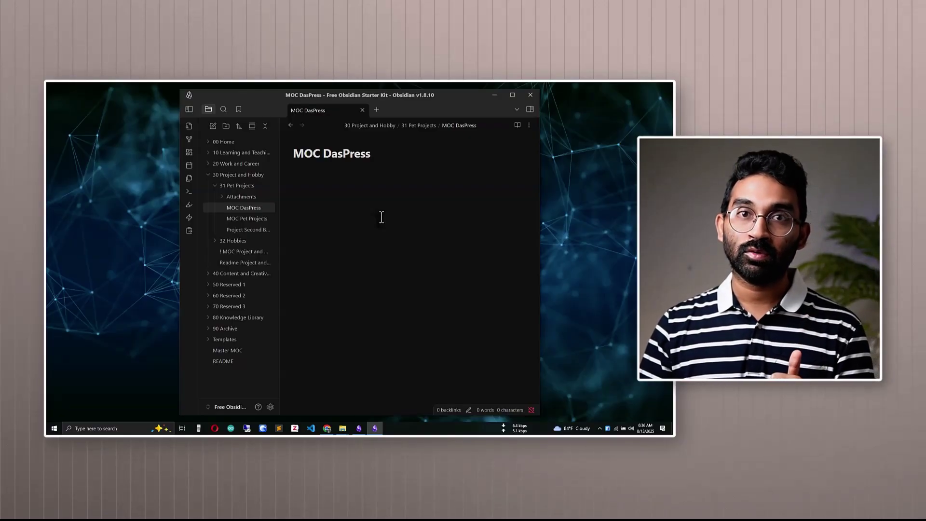
- Expand the Templates folder and insert the MOC Template into the empty MOC DasPress note
{"action": "left_click", "coordinate": [207, 173]}
{"action": "left_click", "coordinate": [209, 253]}
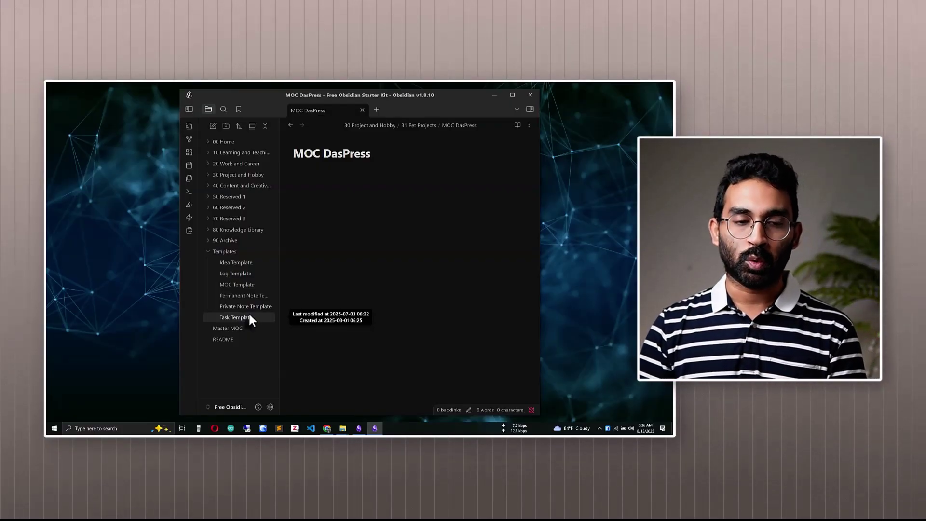
{"action": "left_click", "coordinate": [333, 182]}
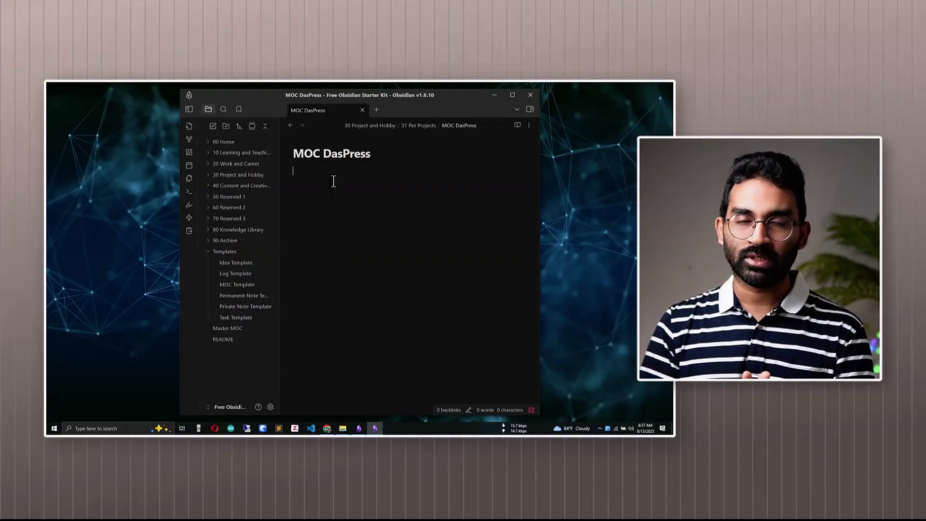
{"action": "left_click", "coordinate": [189, 177]}
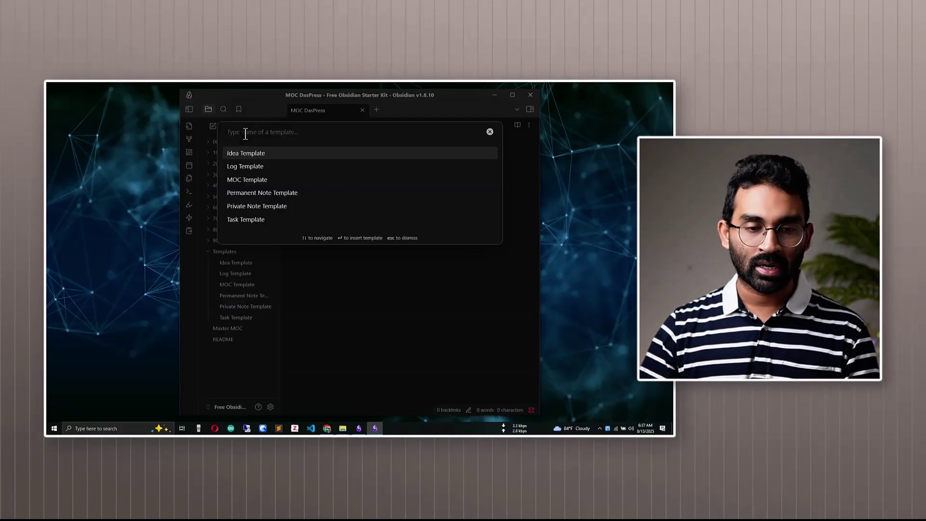
{"action": "type", "text": "moc"}
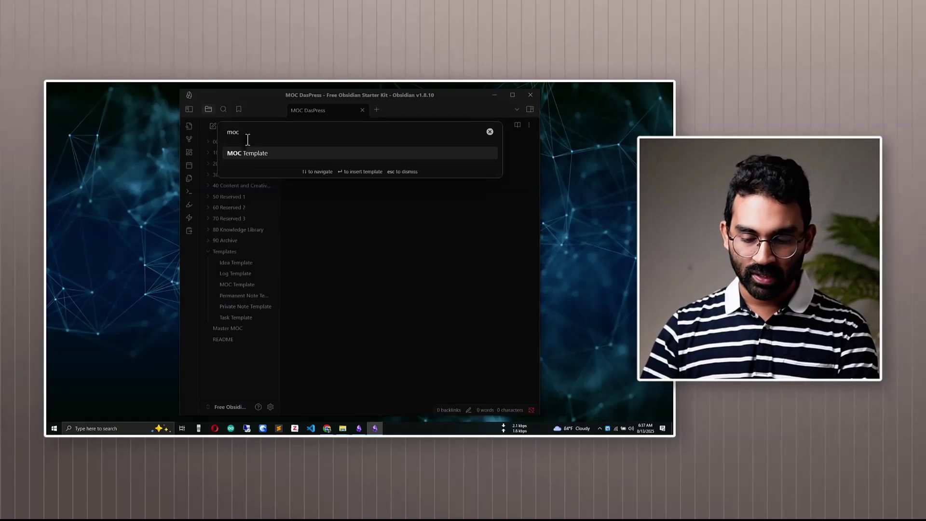
{"action": "key", "text": "Return"}
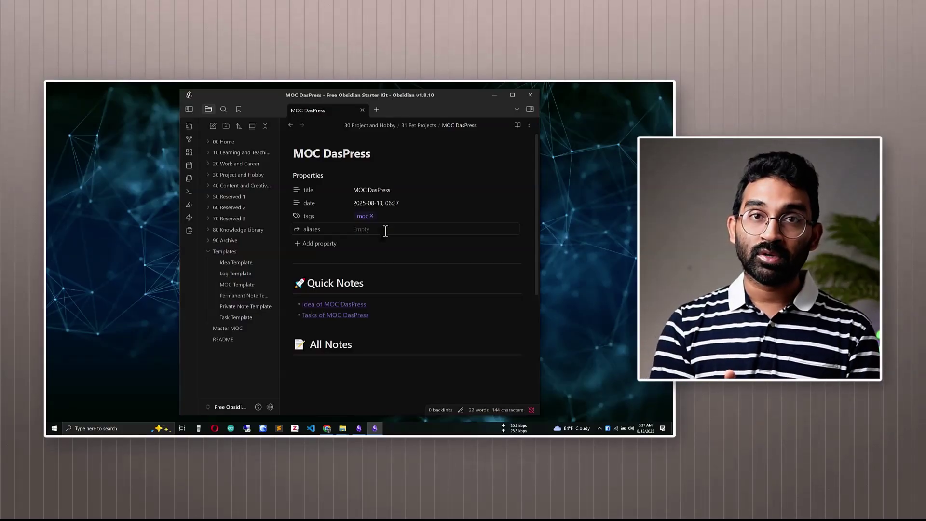
- Examine the properties and the Quick Notes, All Notes and Misc. sections of the MOC DasPress note
{"action": "scroll", "coordinate": [386, 241], "scroll_direction": "down", "scroll_amount": 3}
{"action": "scroll", "coordinate": [388, 253], "scroll_direction": "up", "scroll_amount": 3}
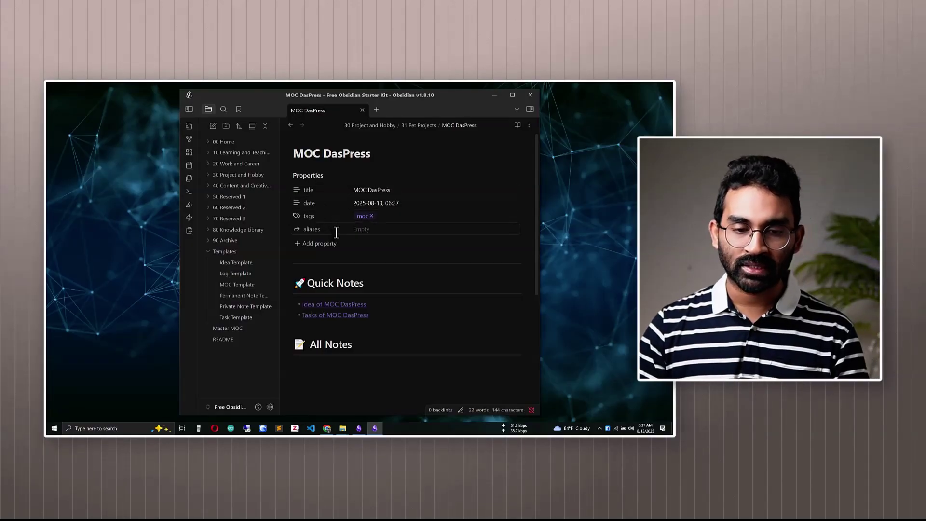
{"action": "scroll", "coordinate": [326, 294], "scroll_direction": "down", "scroll_amount": 2}
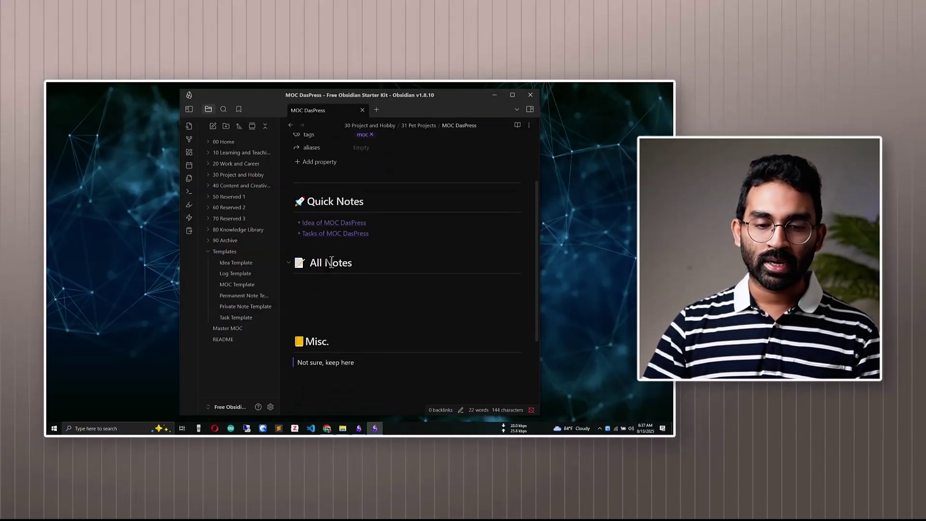
{"action": "left_click", "coordinate": [369, 224]}
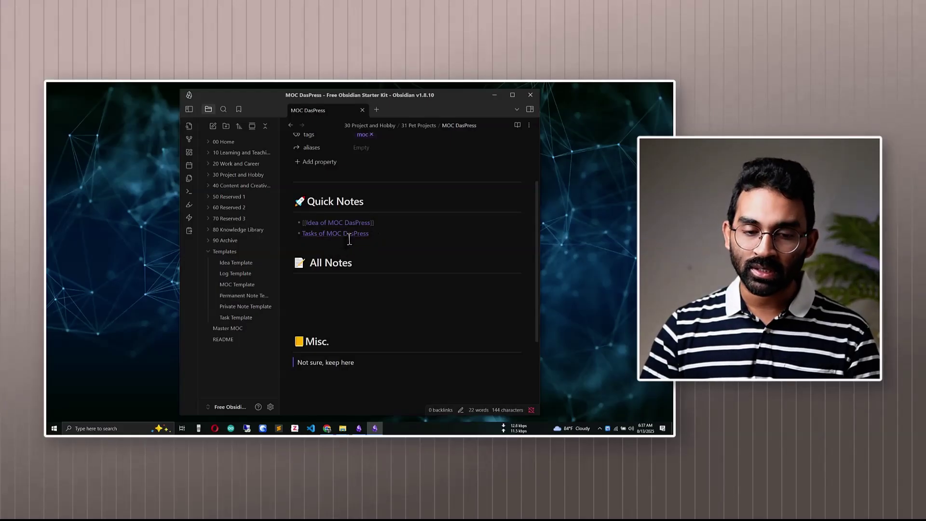
{"action": "left_click", "coordinate": [331, 284]}
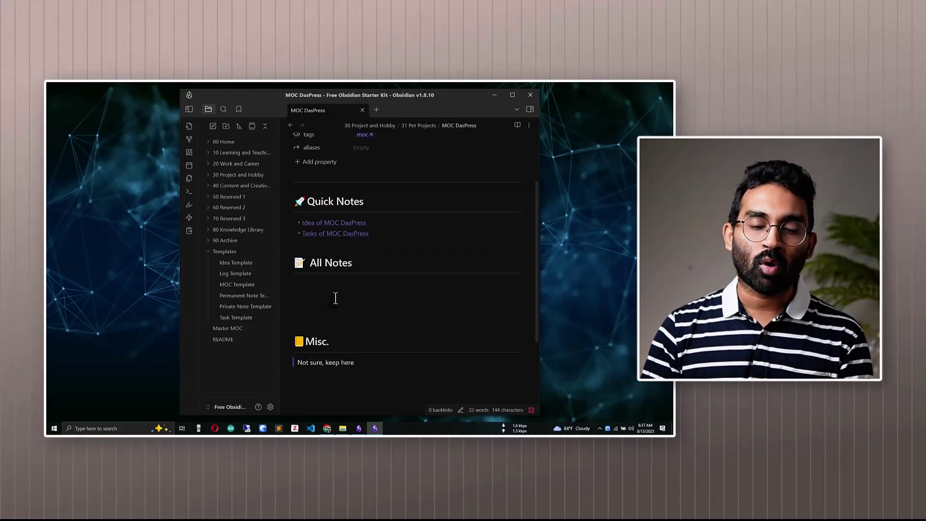
{"action": "left_click_drag", "start_coordinate": [317, 279], "coordinate": [337, 323]}
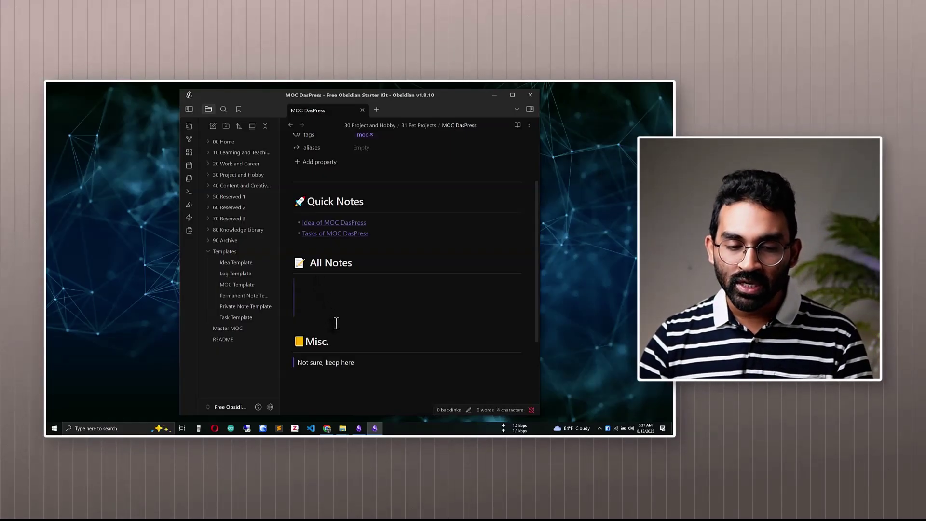
{"action": "scroll", "coordinate": [334, 290], "scroll_direction": "down", "scroll_amount": 1}
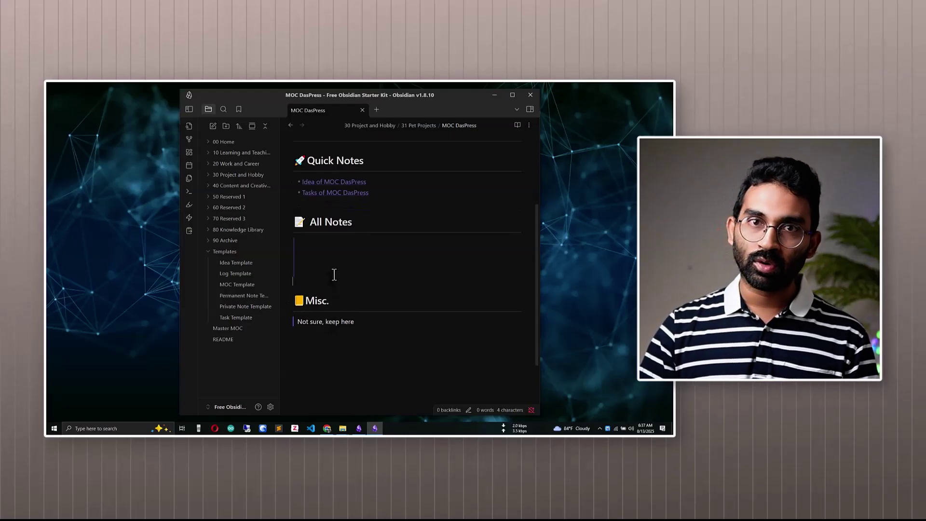
{"action": "left_click", "coordinate": [315, 337]}
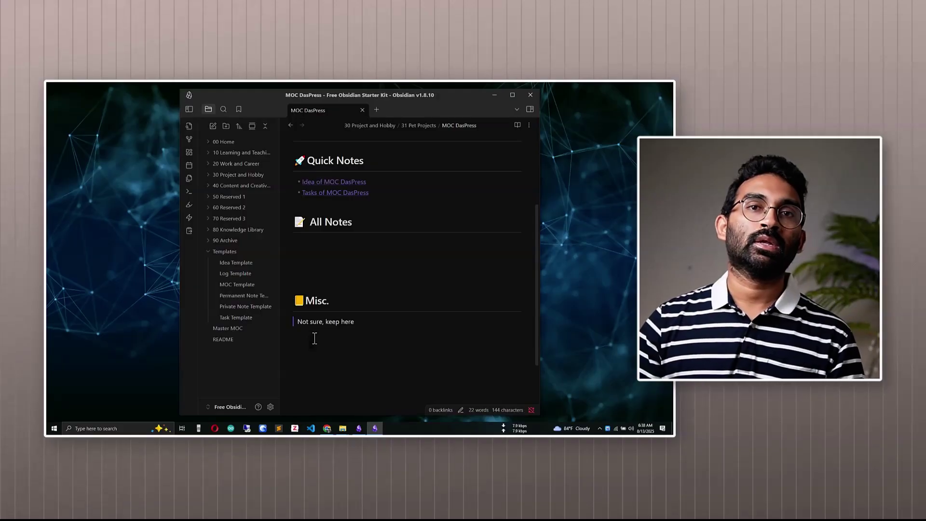
{"action": "left_click", "coordinate": [326, 271]}
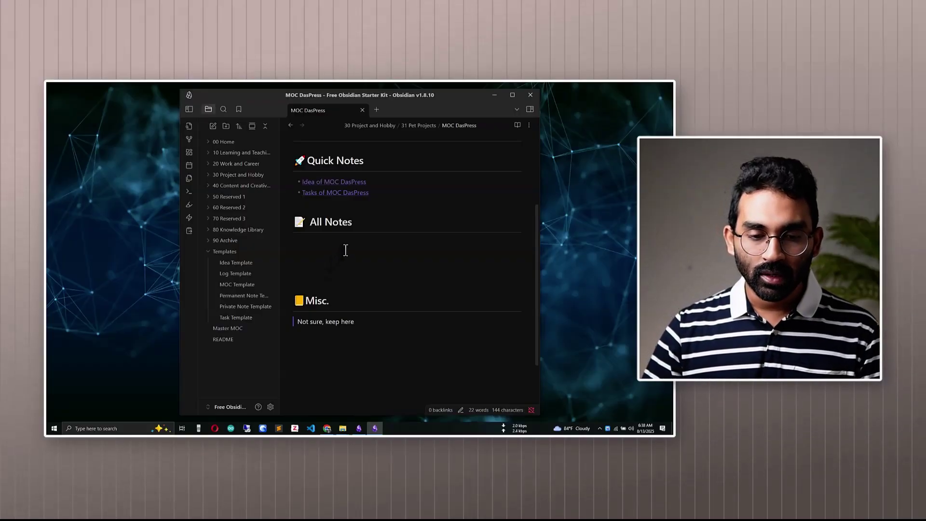
- Add a bullet under Tasks of MOC DasPress in Quick Notes with an internal link titled Log plus the first contact's name
{"action": "scroll", "coordinate": [352, 253], "scroll_direction": "up", "scroll_amount": 2}
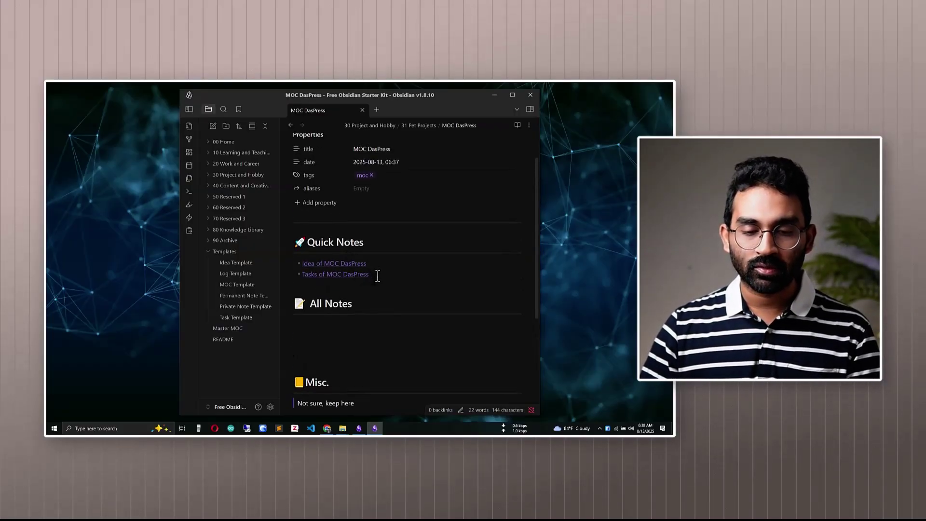
{"action": "left_click", "coordinate": [378, 275]}
{"action": "key", "text": "Return"}
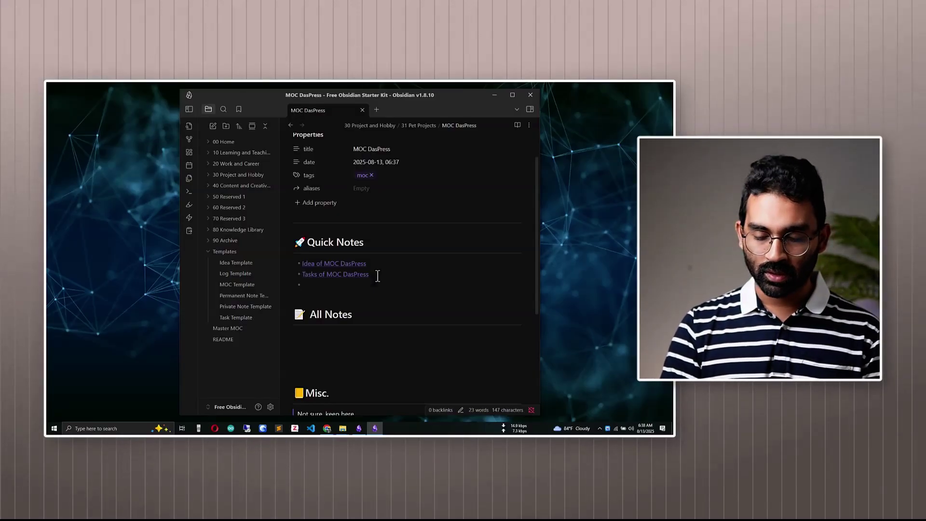
{"action": "type", "text": "[["}
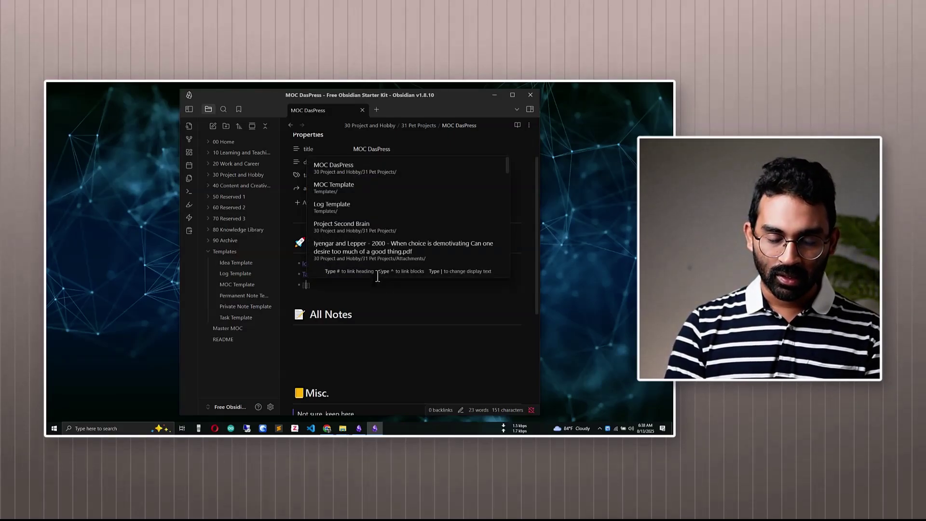
{"action": "type", "text": "Log"}
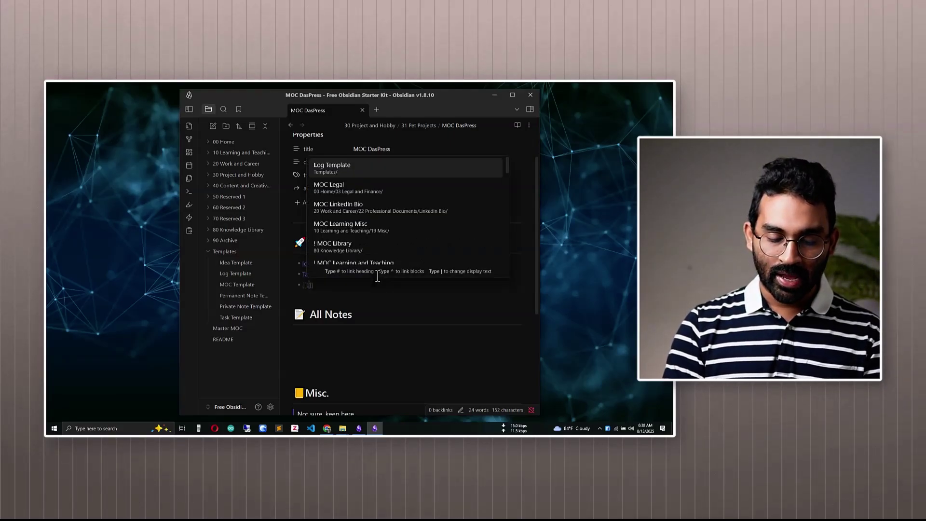
{"action": "type", "text": " Sam"}
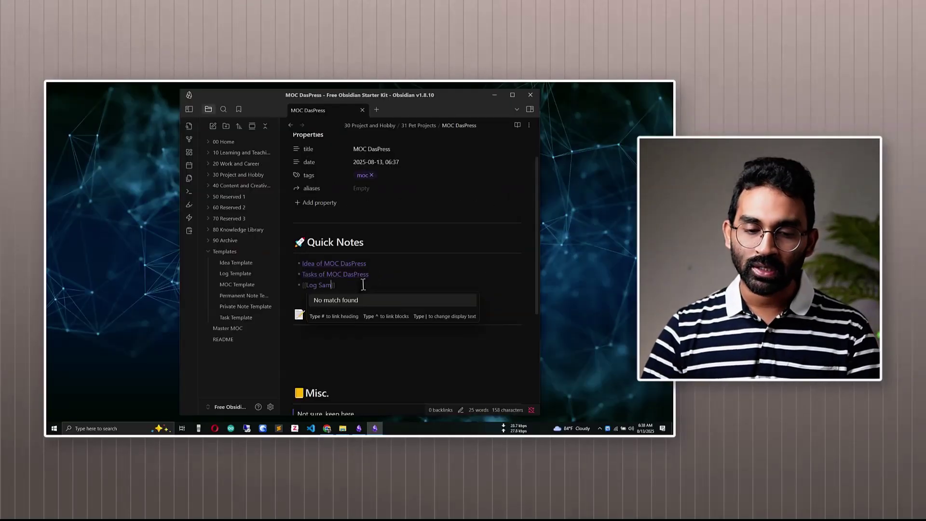
{"action": "left_click", "coordinate": [356, 284]}
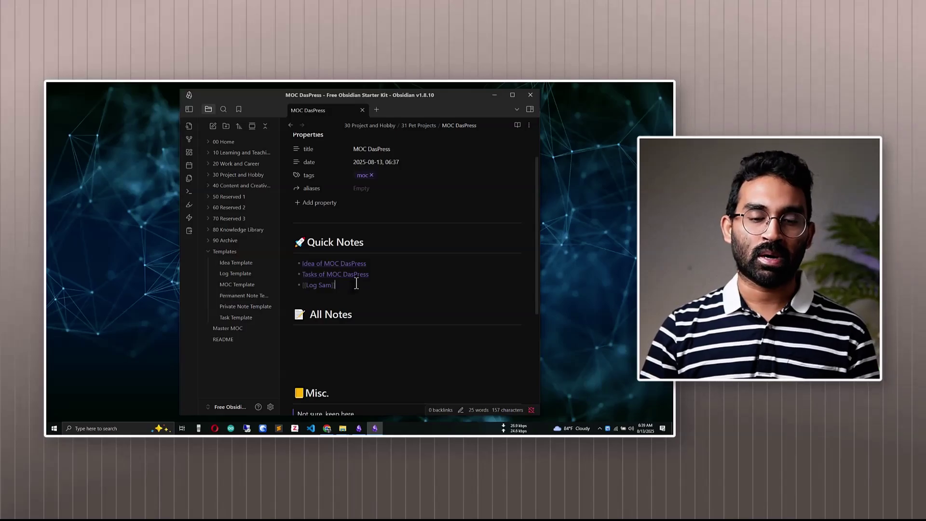
- Add another Quick Notes bullet with an internal link titled Log plus the second contact's name
{"action": "key", "text": "Return"}
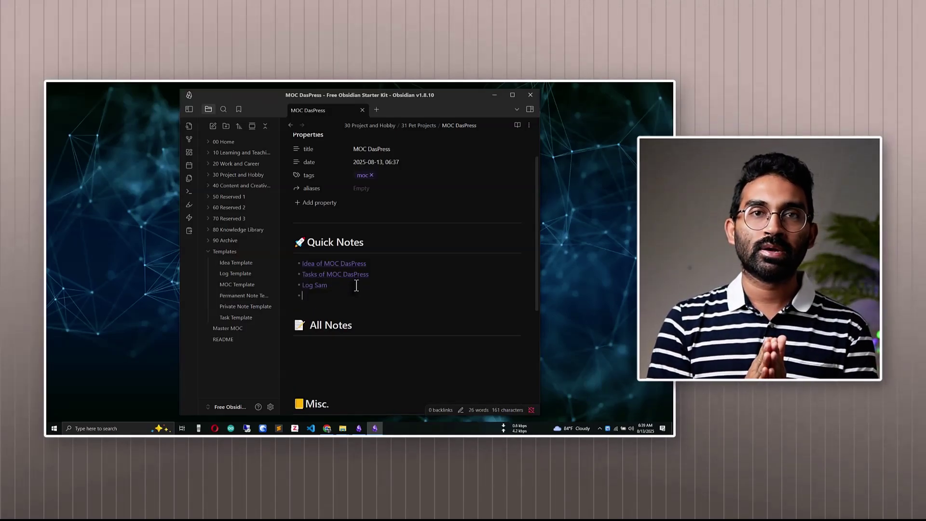
{"action": "type", "text": "[["}
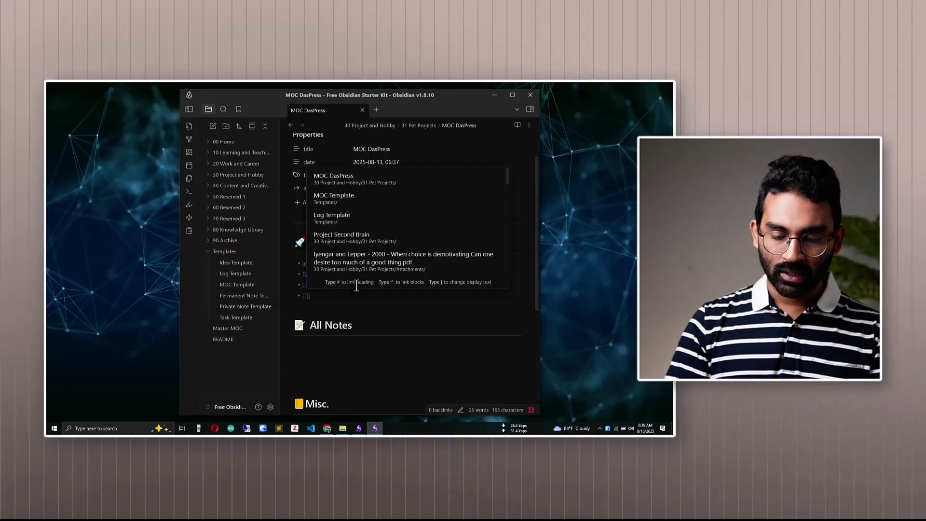
{"action": "type", "text": "Log "}
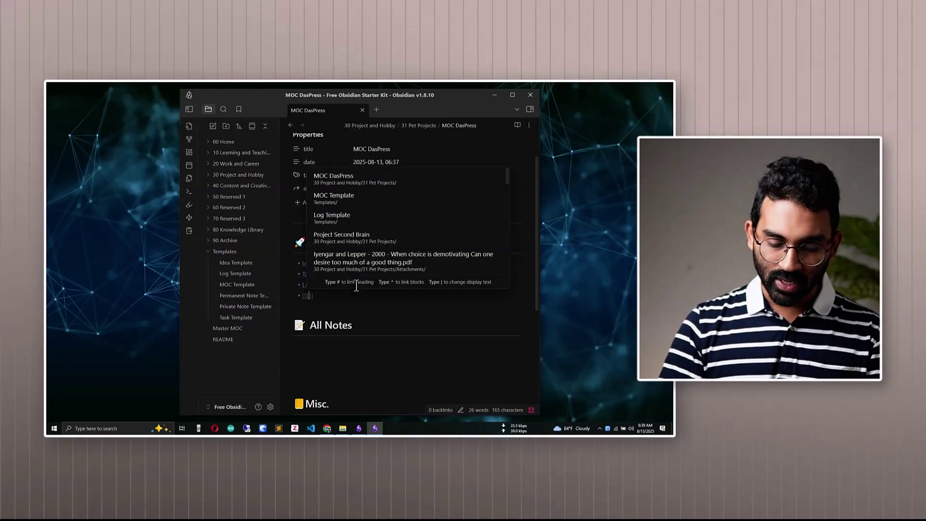
{"action": "type", "text": "Swati"}
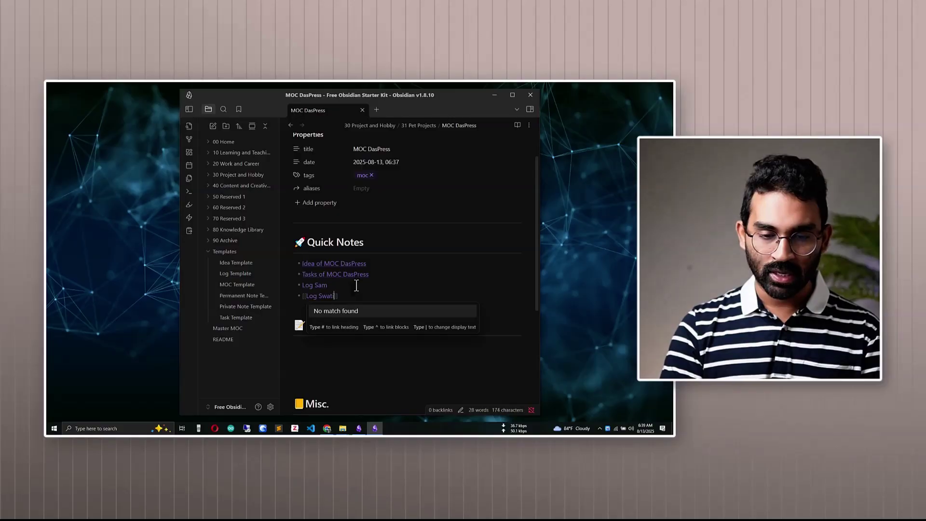
{"action": "key", "text": "End"}
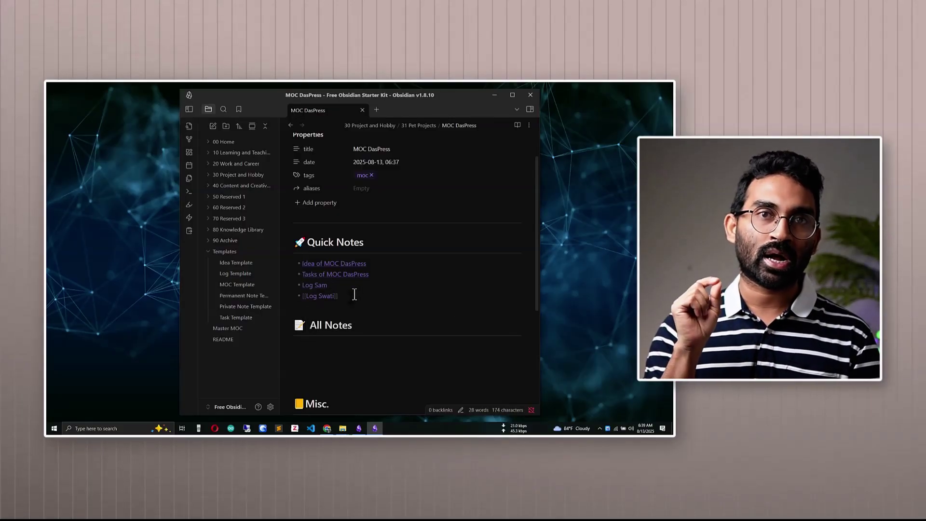
- Create the first contact's log note from its Quick Notes link, and return to MOC DasPress through the 30 Project and Hobby folder
{"action": "left_click", "coordinate": [324, 292]}
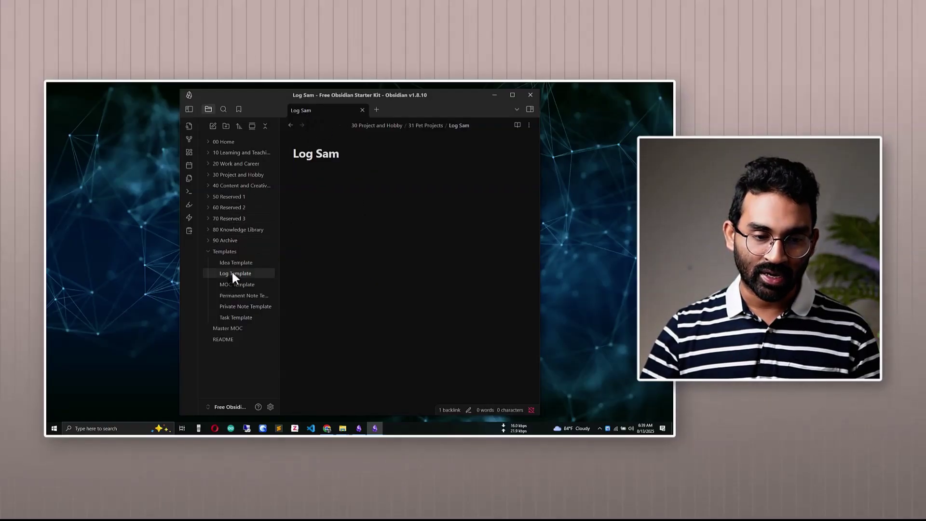
{"action": "left_click", "coordinate": [208, 251]}
{"action": "left_click", "coordinate": [207, 176]}
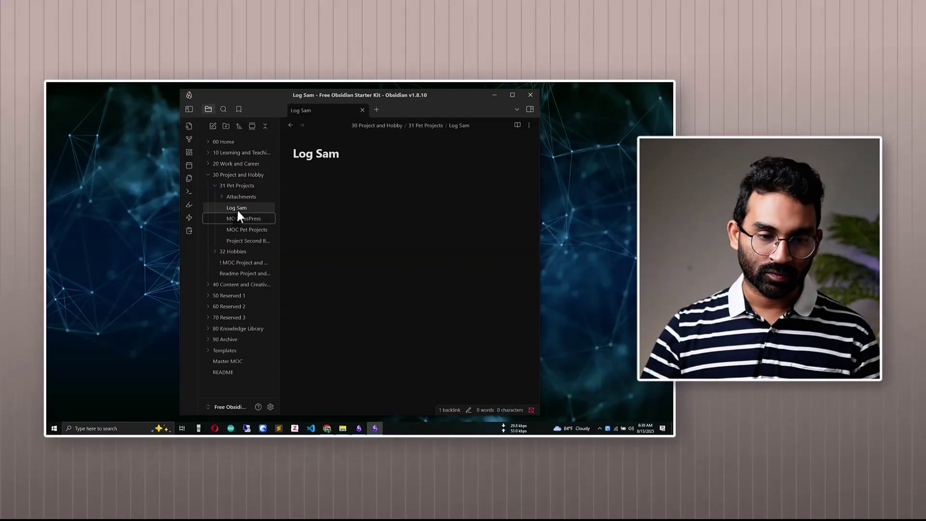
{"action": "left_click", "coordinate": [239, 217]}
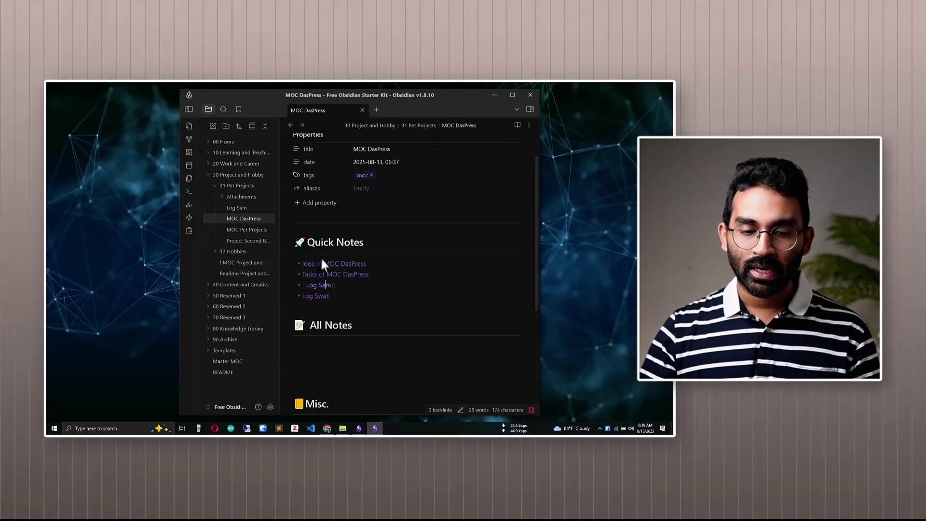
- Create the second contact's log note in a new tab from its link, and open the first contact's log from MOC DasPress in another tab
{"action": "left_click", "coordinate": [324, 298], "text": "ctrl"}
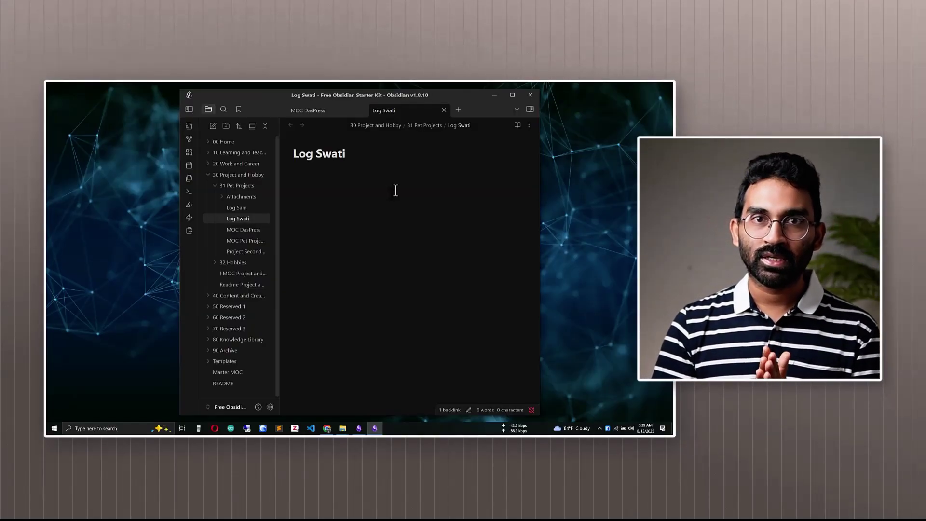
{"action": "left_click", "coordinate": [346, 109]}
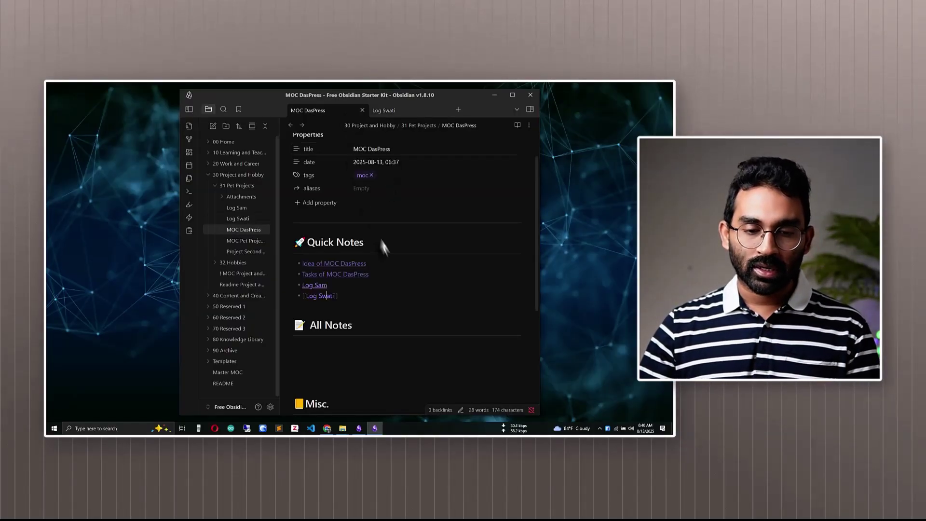
{"action": "left_click", "coordinate": [315, 285], "text": "ctrl"}
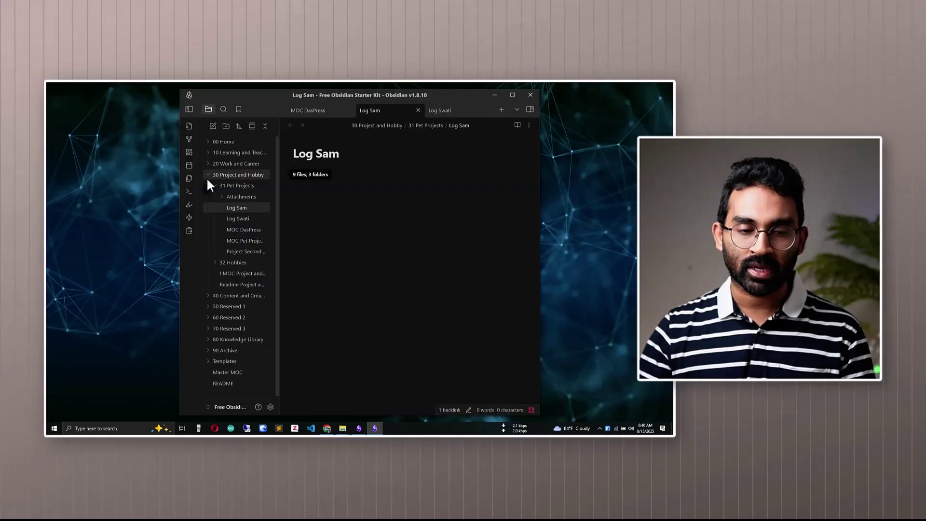
- Expand the Templates folder and insert the Log Template into the first contact's empty log note
{"action": "left_click", "coordinate": [211, 362]}
{"action": "scroll", "coordinate": [212, 361], "scroll_direction": "down", "scroll_amount": 3}
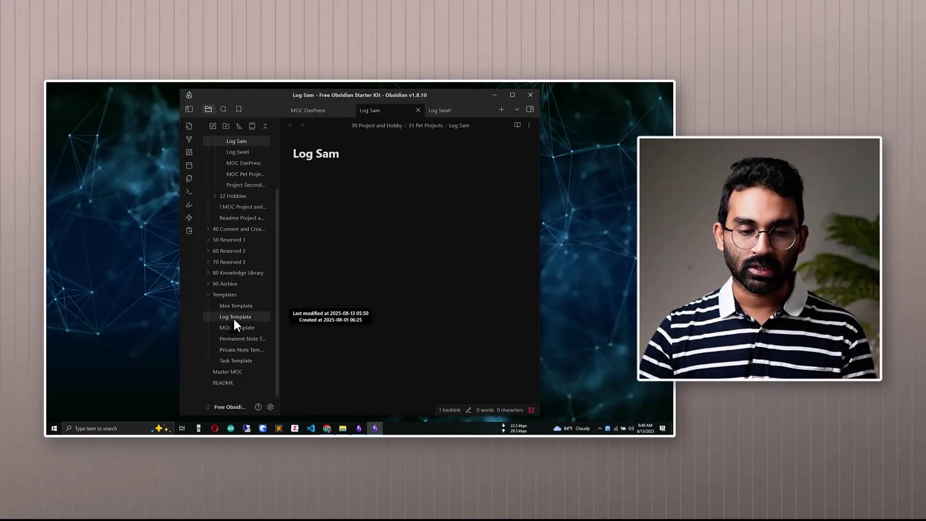
{"action": "left_click", "coordinate": [337, 186]}
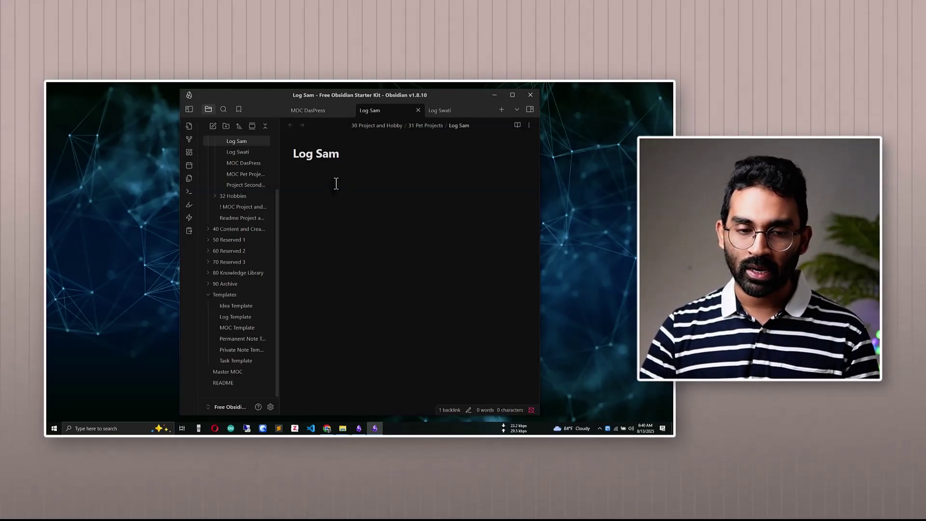
{"action": "left_click", "coordinate": [189, 180]}
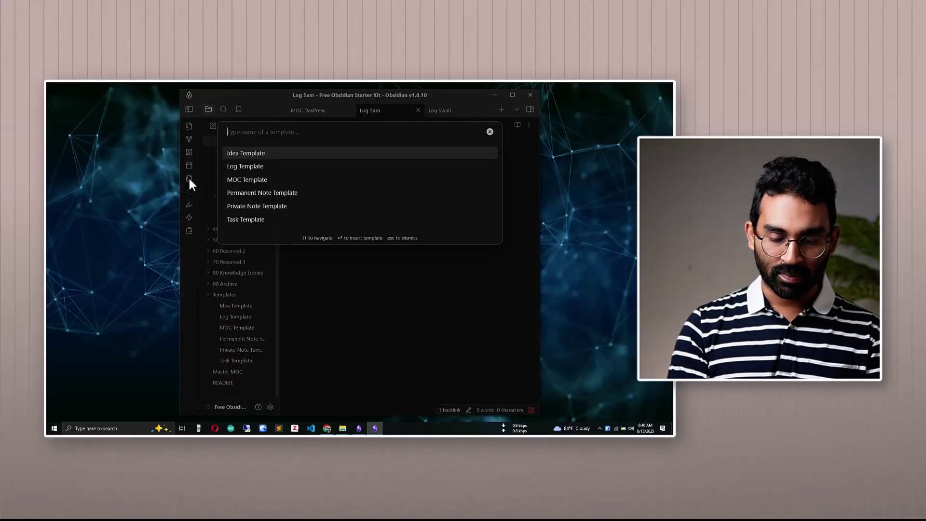
{"action": "type", "text": "log"}
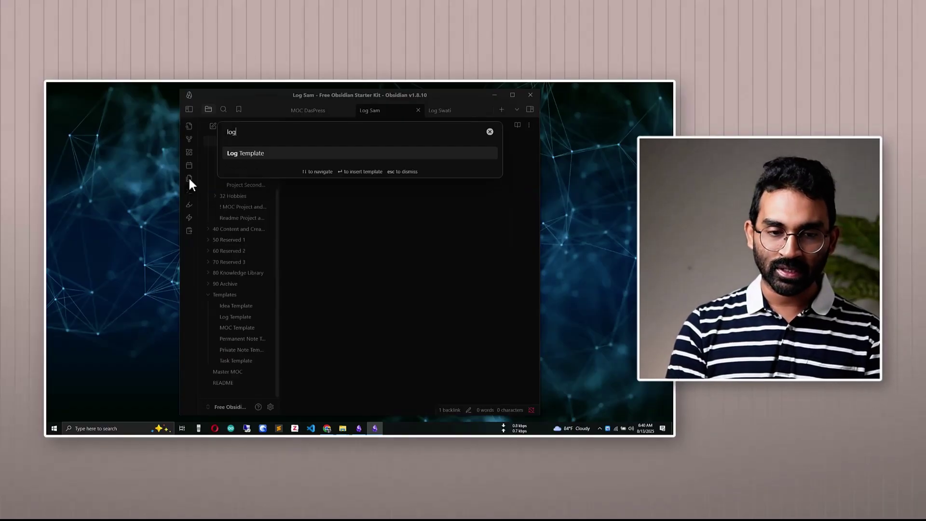
{"action": "key", "text": "Return"}
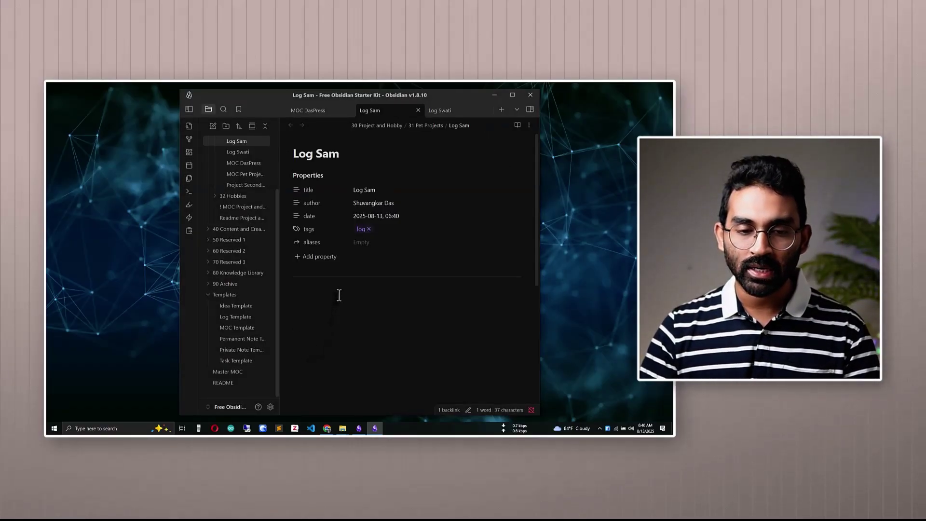
- Insert the Log Template into the second contact's empty log note and return to the first contact's log
{"action": "scroll", "coordinate": [369, 314], "scroll_direction": "down", "scroll_amount": 3}
{"action": "scroll", "coordinate": [369, 316], "scroll_direction": "down", "scroll_amount": 2}
{"action": "scroll", "coordinate": [372, 265], "scroll_direction": "up", "scroll_amount": 5}
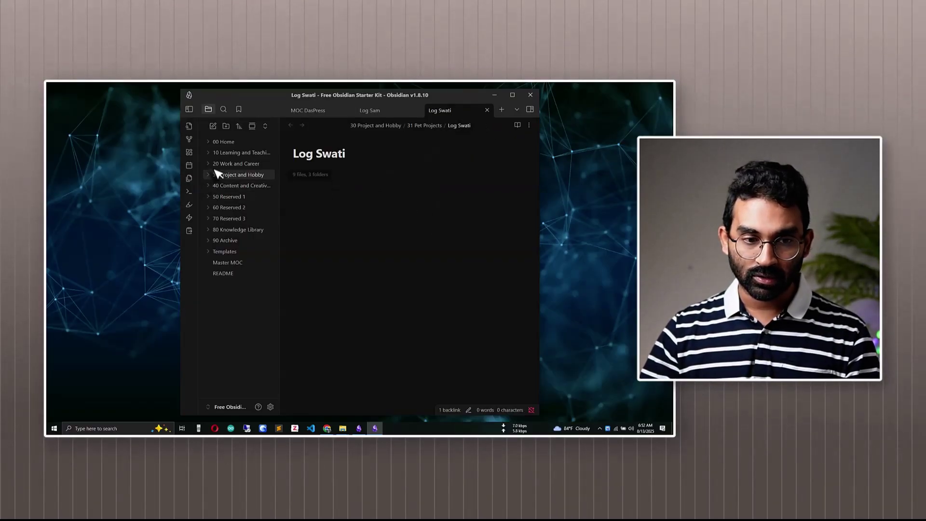
{"action": "left_click", "coordinate": [188, 179]}
{"action": "type", "text": "log"}
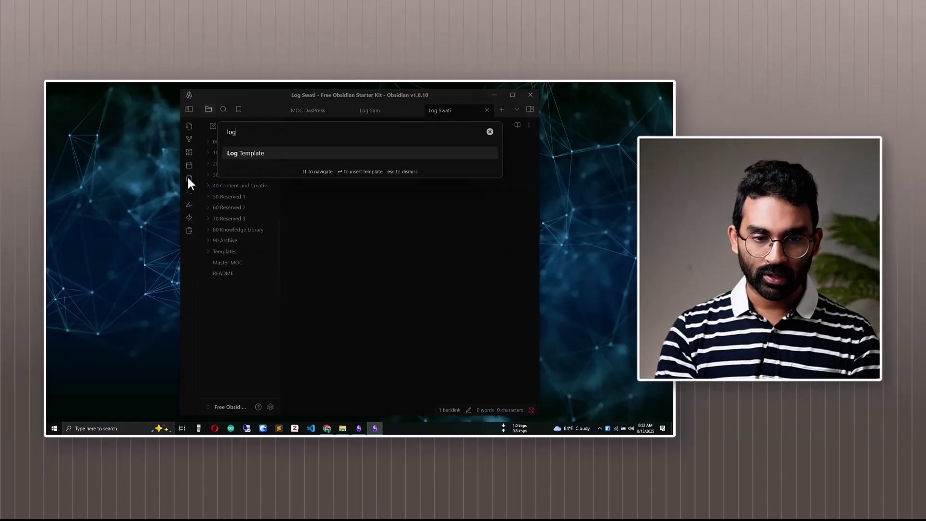
{"action": "key", "text": "Return"}
{"action": "left_click", "coordinate": [374, 114]}
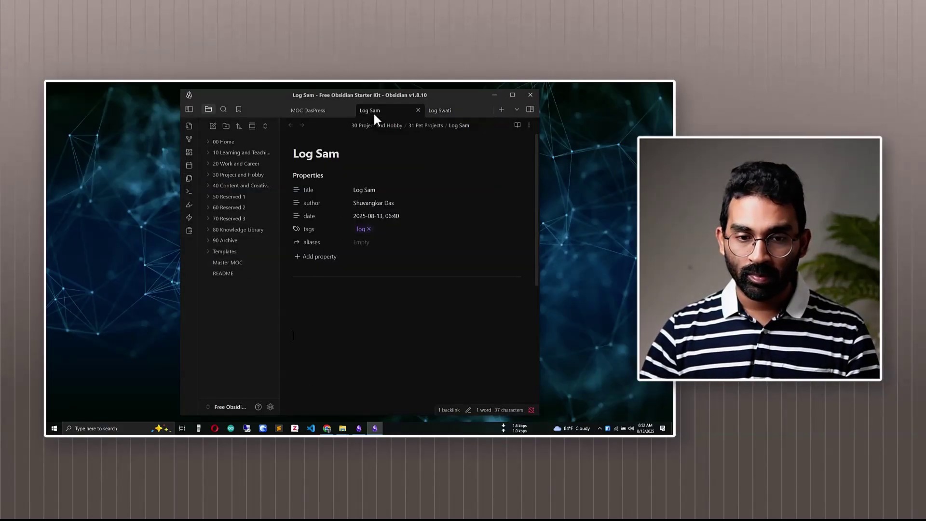
- Write a level-three heading with the internal link 2025-08-13 below the divider in the first contact's log
{"action": "left_click", "coordinate": [367, 328]}
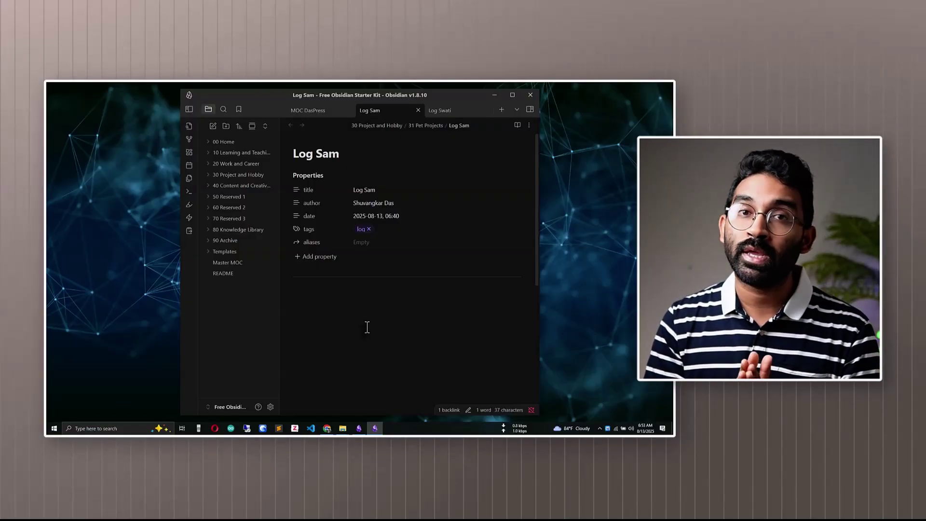
{"action": "type", "text": "###"}
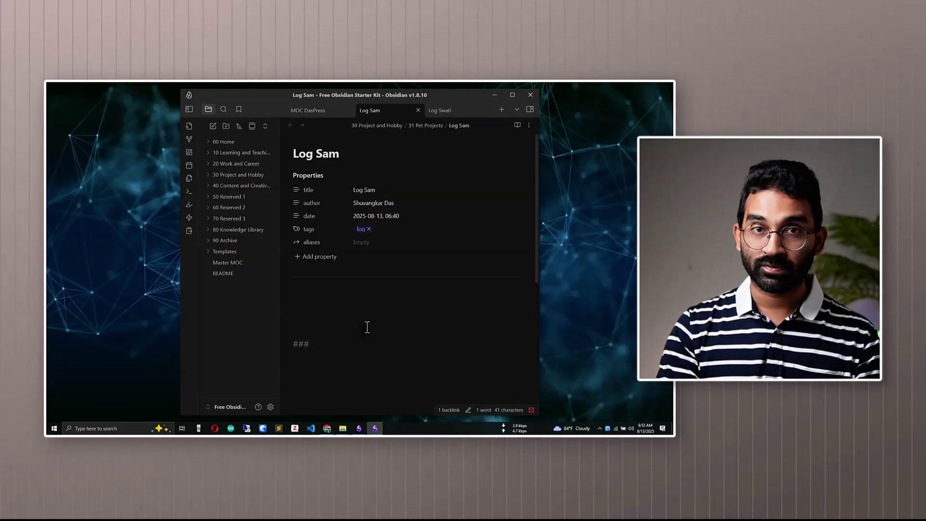
{"action": "type", "text": "[[2025"}
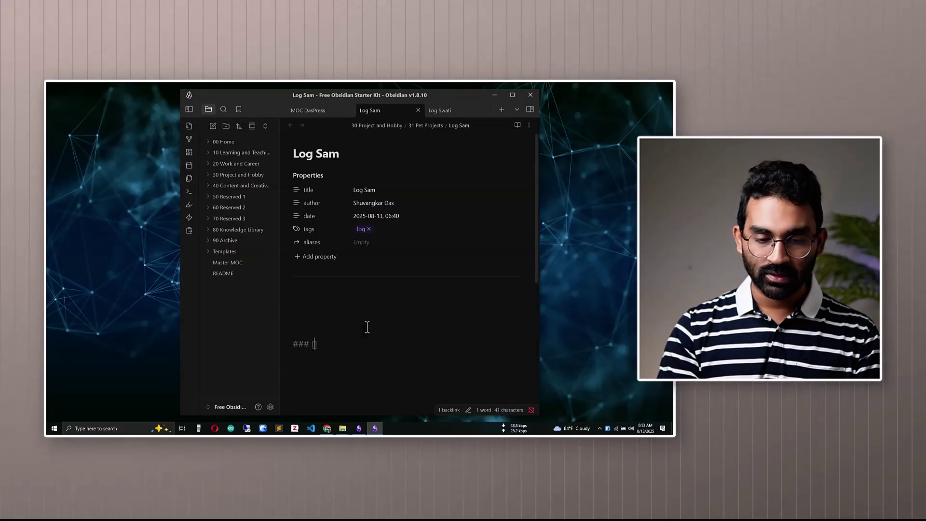
{"action": "type", "text": "-08"}
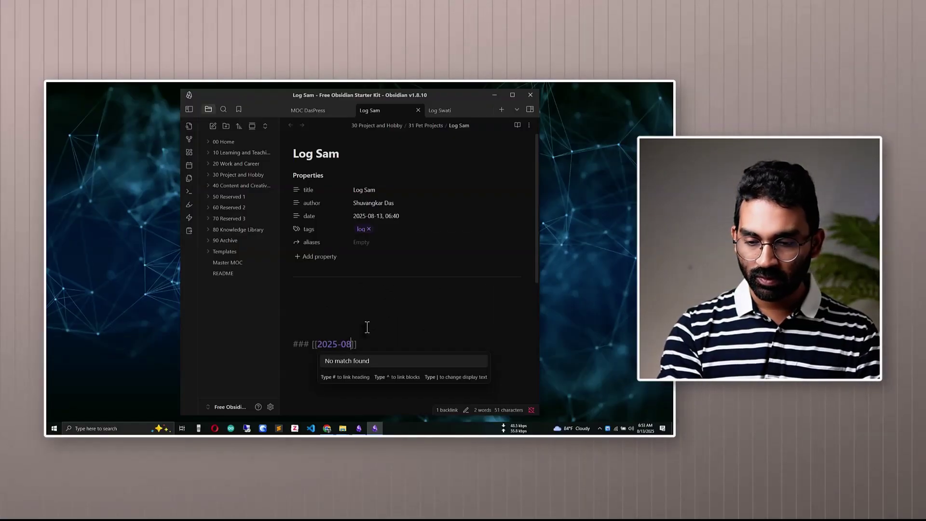
{"action": "type", "text": "-13"}
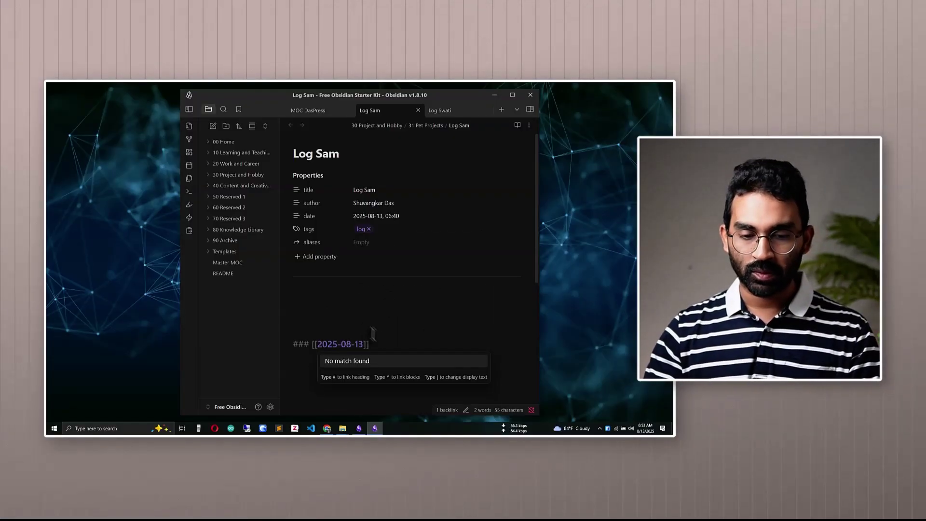
{"action": "key", "text": "Escape"}
{"action": "key", "text": "Return"}
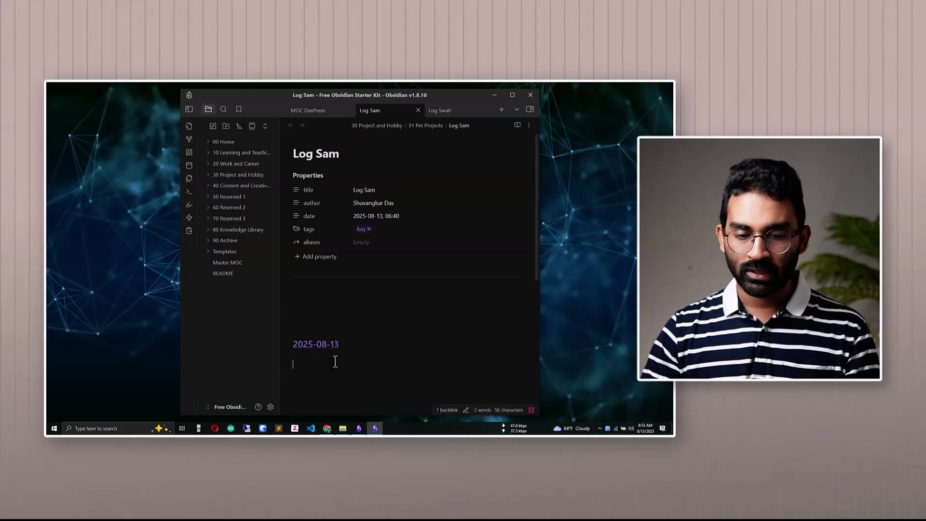
- Delete the hand-written date heading from the first contact's log
{"action": "scroll", "coordinate": [331, 354], "scroll_direction": "down", "scroll_amount": 2}
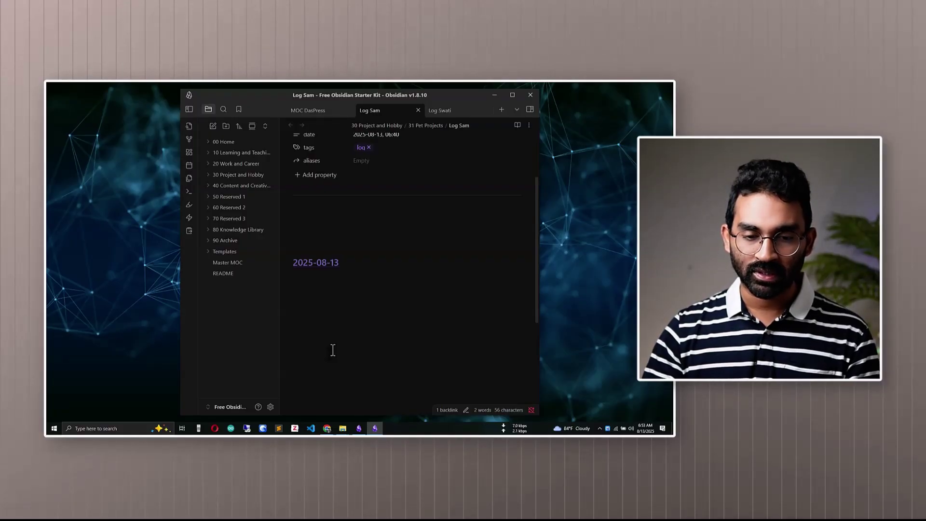
{"action": "left_click_drag", "start_coordinate": [339, 263], "coordinate": [291, 258]}
{"action": "key", "text": "BackSpace"}
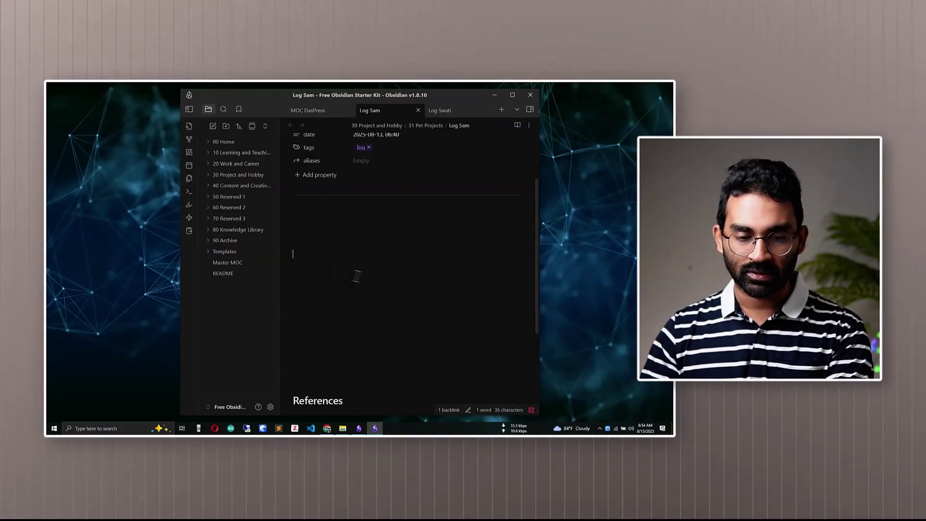
- Find the Natural Language Dates community plugin, install and enable it, and leave the plugin browser
{"action": "left_click", "coordinate": [271, 407]}
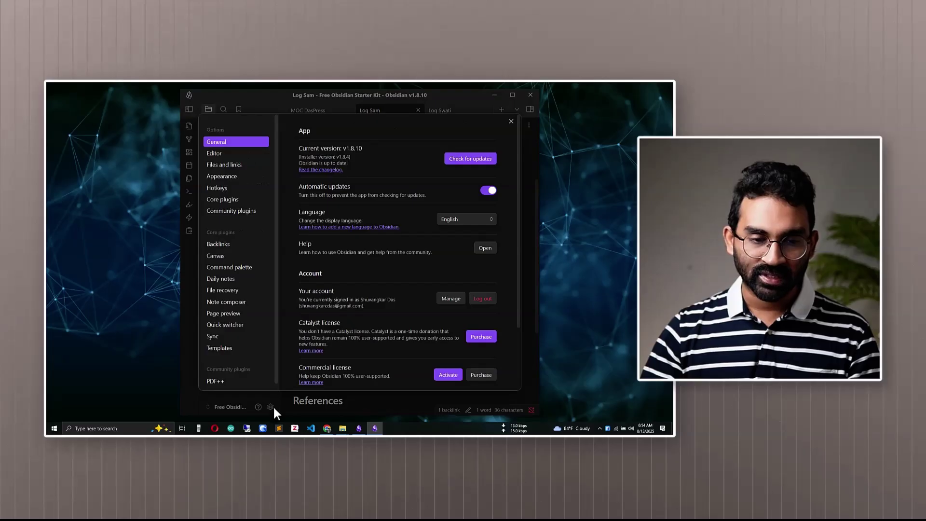
{"action": "left_click", "coordinate": [226, 211]}
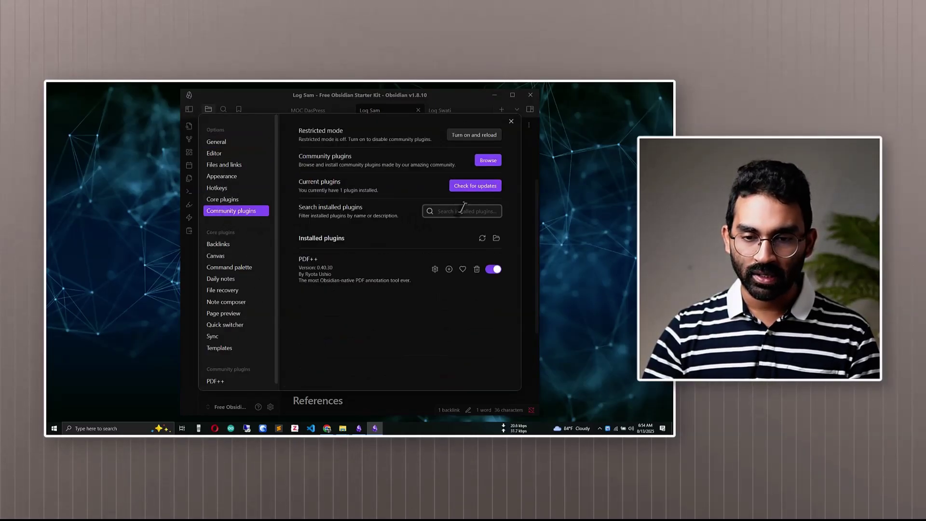
{"action": "left_click", "coordinate": [487, 163]}
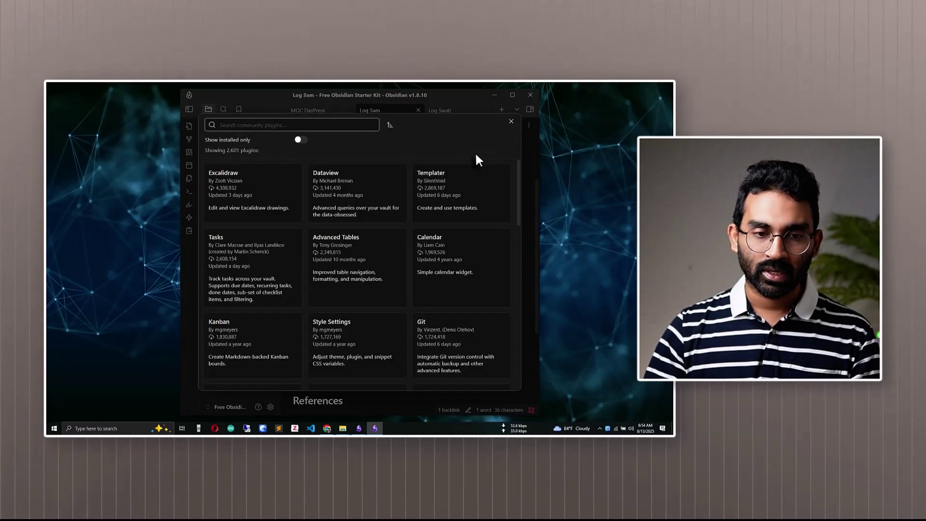
{"action": "type", "text": "natura"}
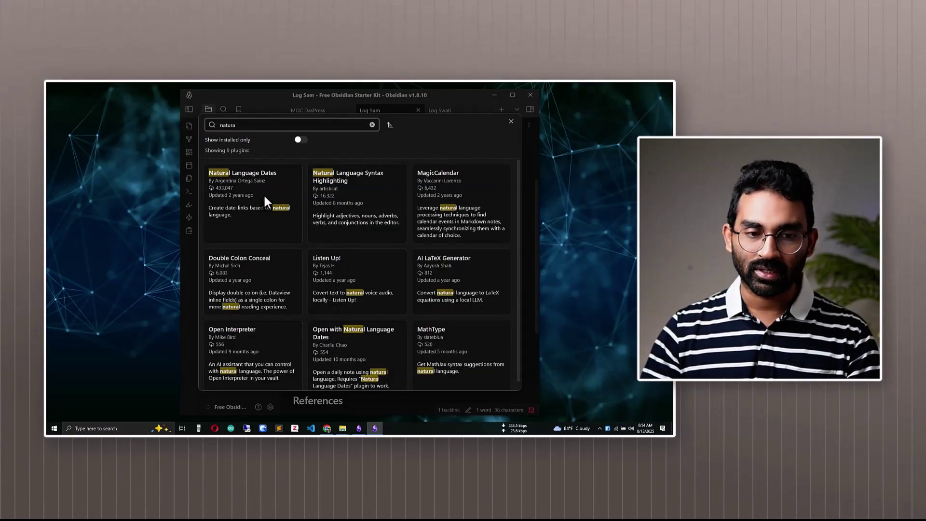
{"action": "left_click", "coordinate": [264, 196]}
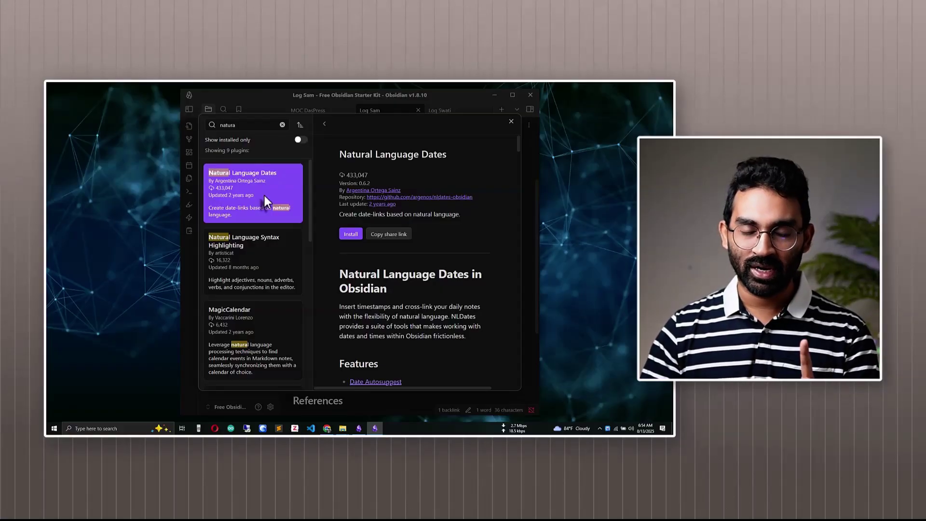
{"action": "left_click", "coordinate": [349, 237]}
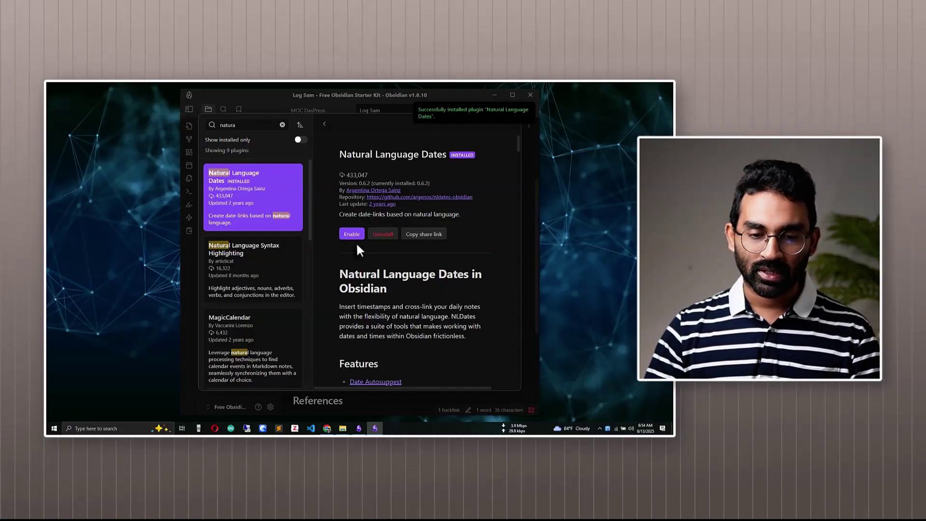
{"action": "left_click", "coordinate": [351, 235]}
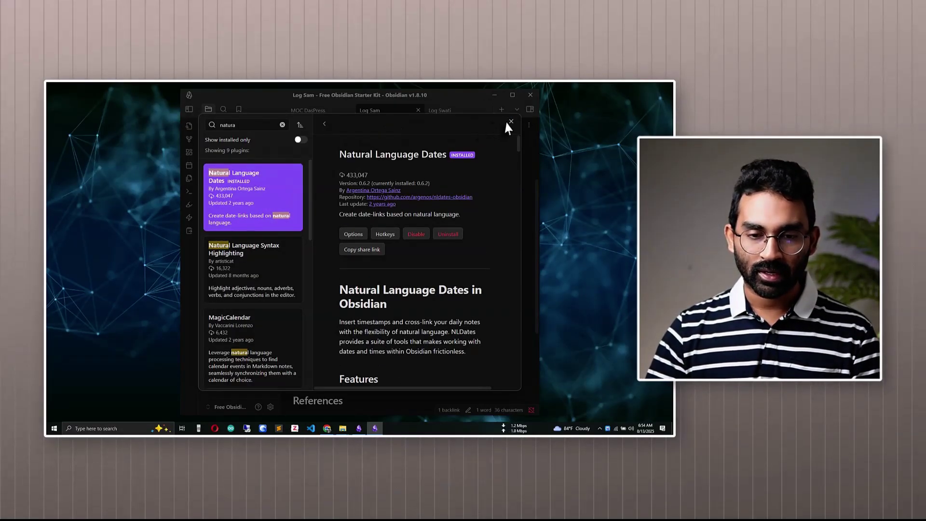
{"action": "left_click", "coordinate": [510, 122]}
- Set the week to start on Monday in the Natural Language Dates options and leave the settings
{"action": "left_click", "coordinate": [224, 360]}
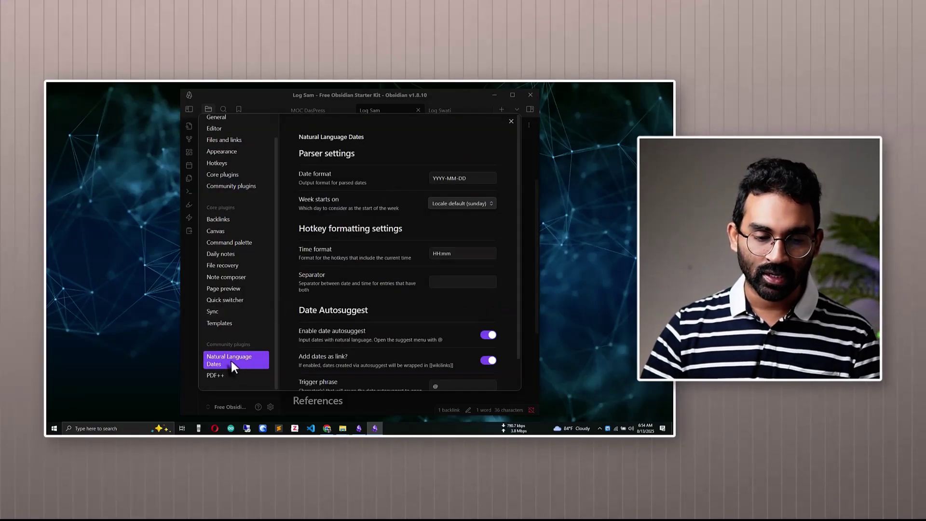
{"action": "left_click", "coordinate": [470, 179]}
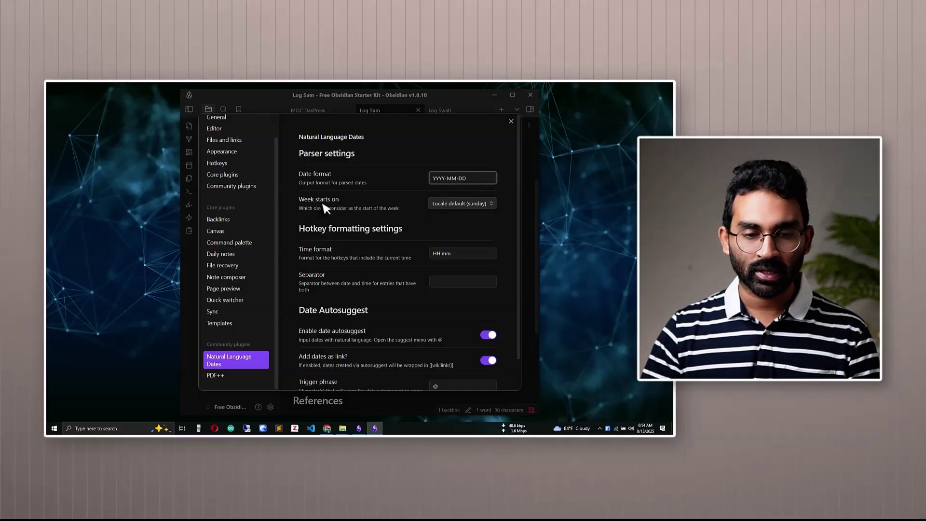
{"action": "left_click", "coordinate": [455, 205]}
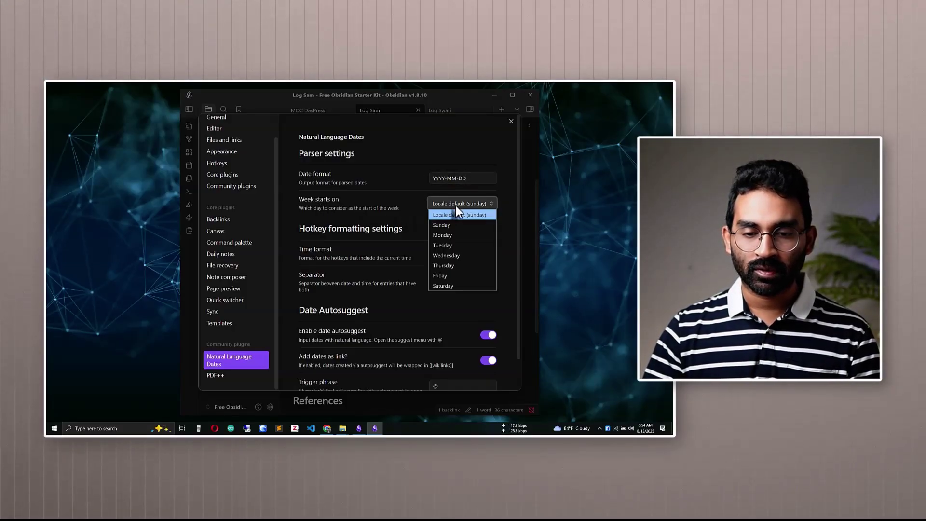
{"action": "left_click", "coordinate": [453, 235]}
{"action": "scroll", "coordinate": [452, 232], "scroll_direction": "down", "scroll_amount": 1}
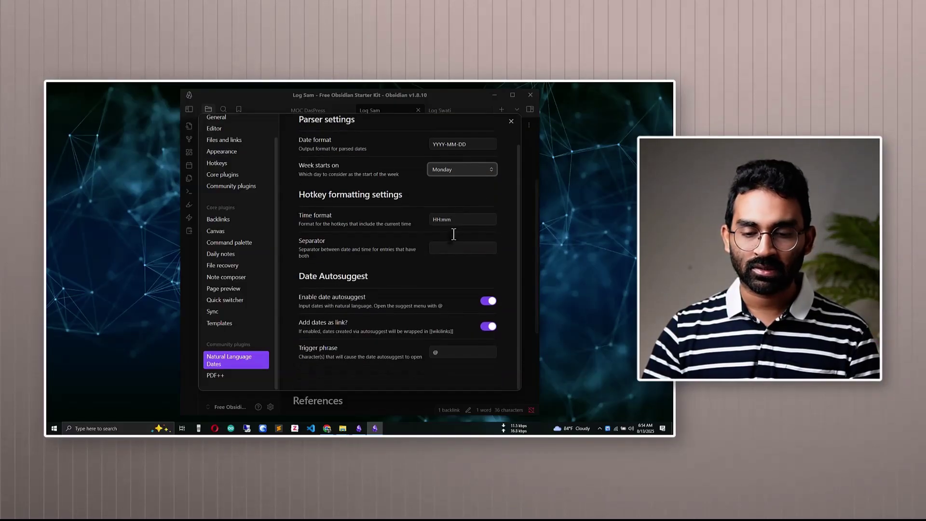
{"action": "left_click", "coordinate": [511, 122]}
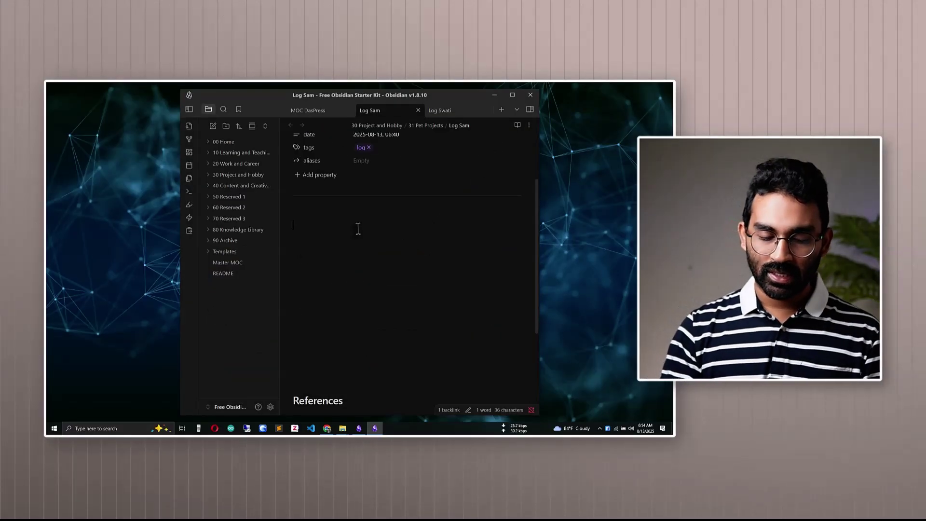
- Add a level-three heading linked to today's date in the first contact's log, using the @ date autosuggest
{"action": "type", "text": "###"}
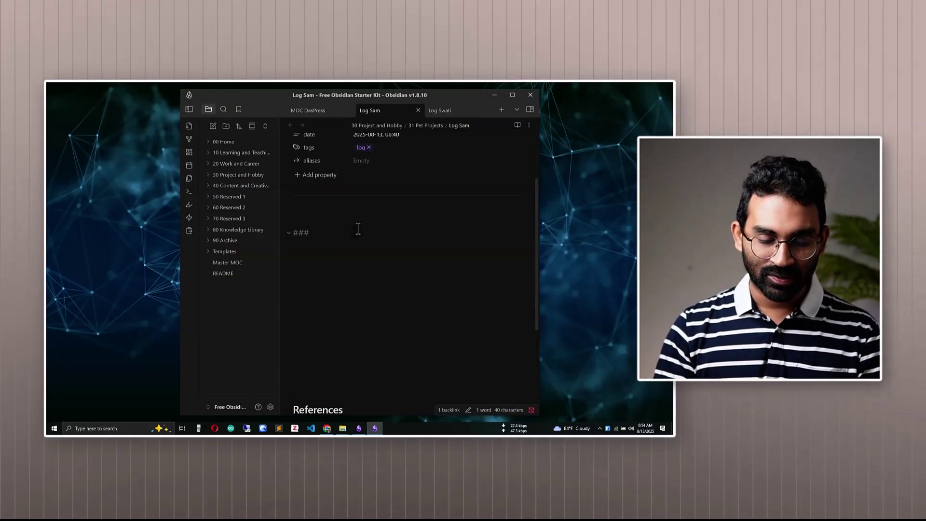
{"action": "type", "text": "@t"}
{"action": "key", "text": "Return"}
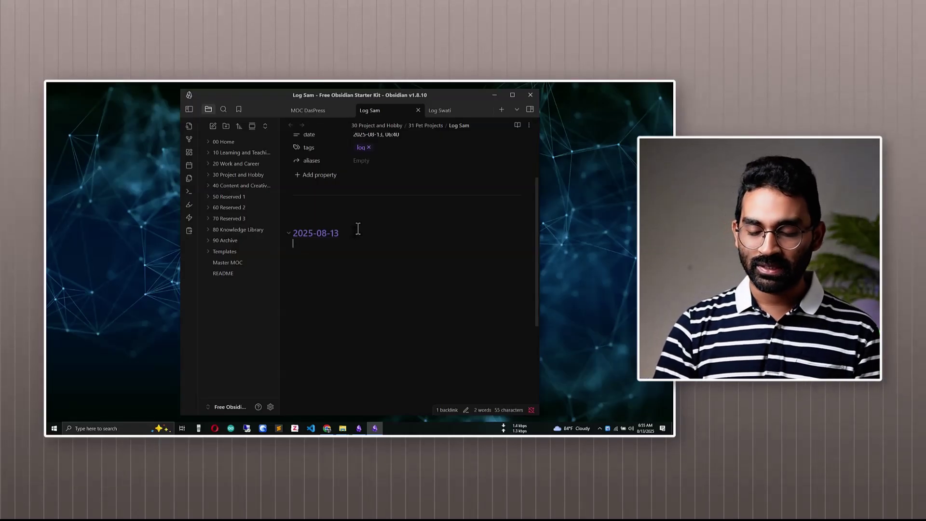
{"action": "type", "text": "@"}
{"action": "key", "text": "Return"}
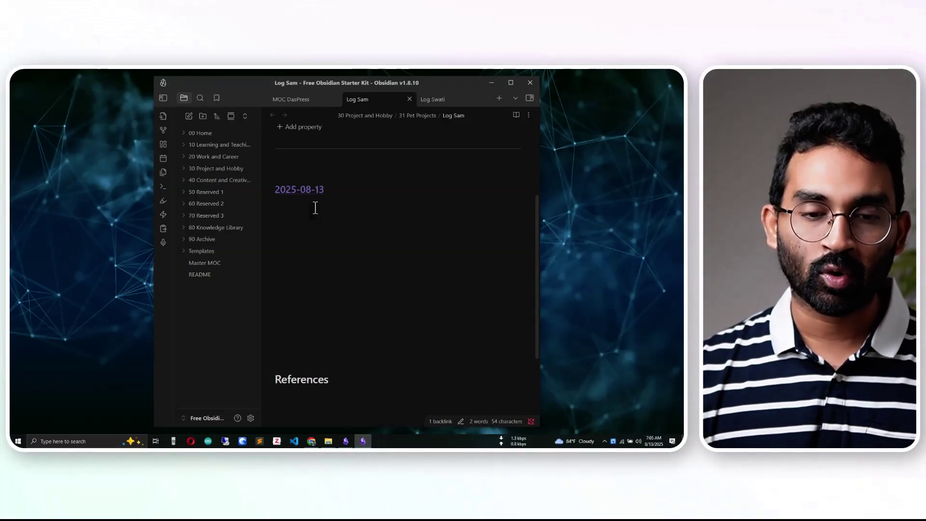
- Record an audio note under the 2025-08-13 heading, check that the Audio recorder core plugin is enabled, and briefly play back the recording
{"action": "left_click", "coordinate": [166, 245]}
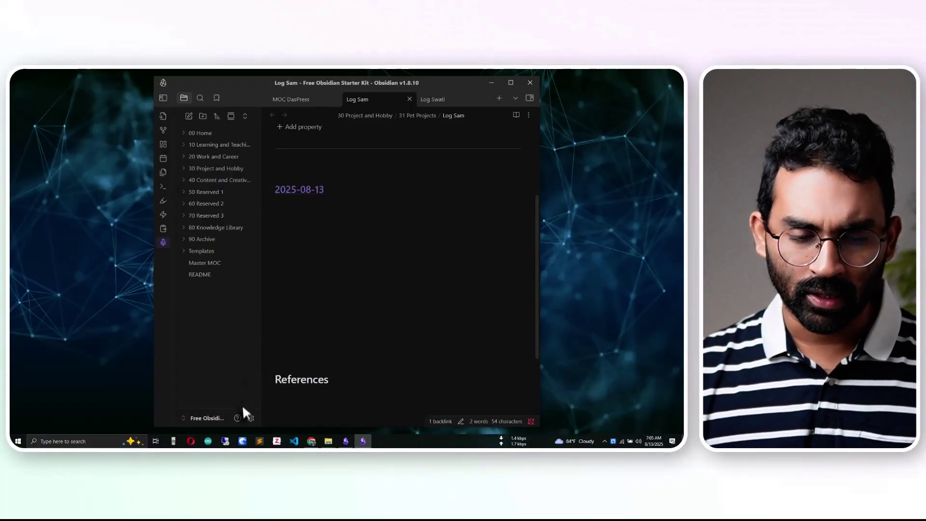
{"action": "left_click", "coordinate": [249, 416]}
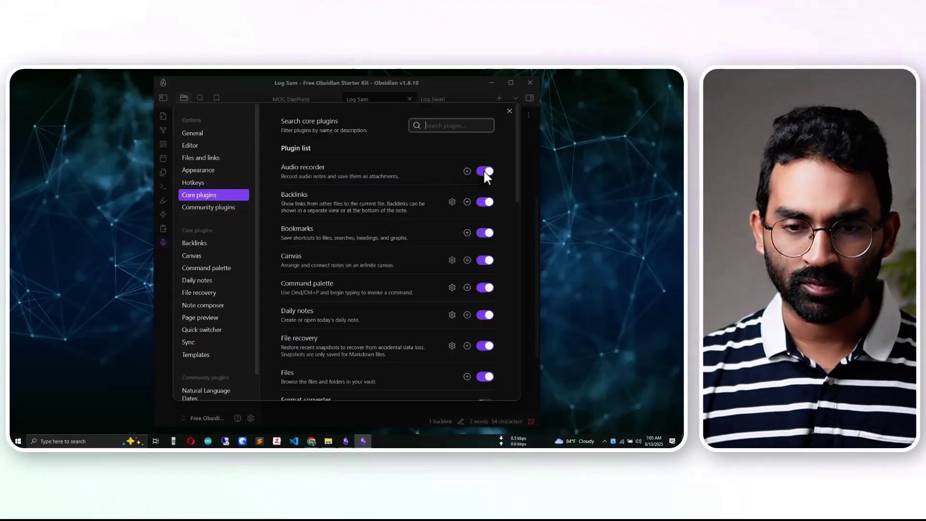
{"action": "left_click", "coordinate": [509, 112]}
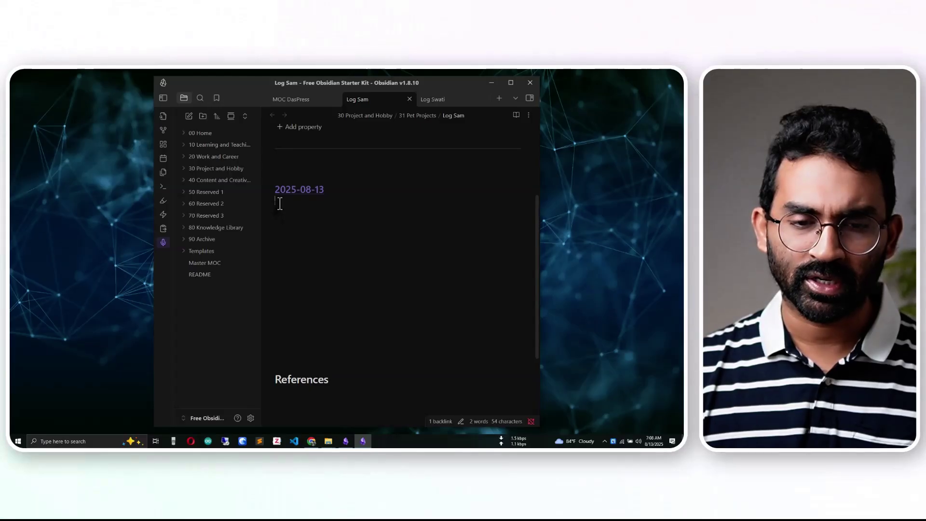
{"action": "left_click", "coordinate": [164, 242]}
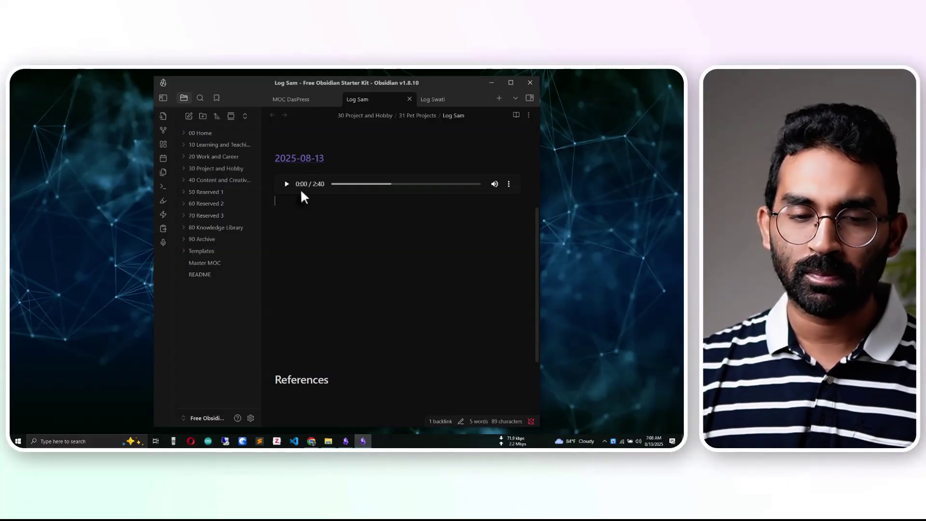
{"action": "left_click", "coordinate": [288, 186]}
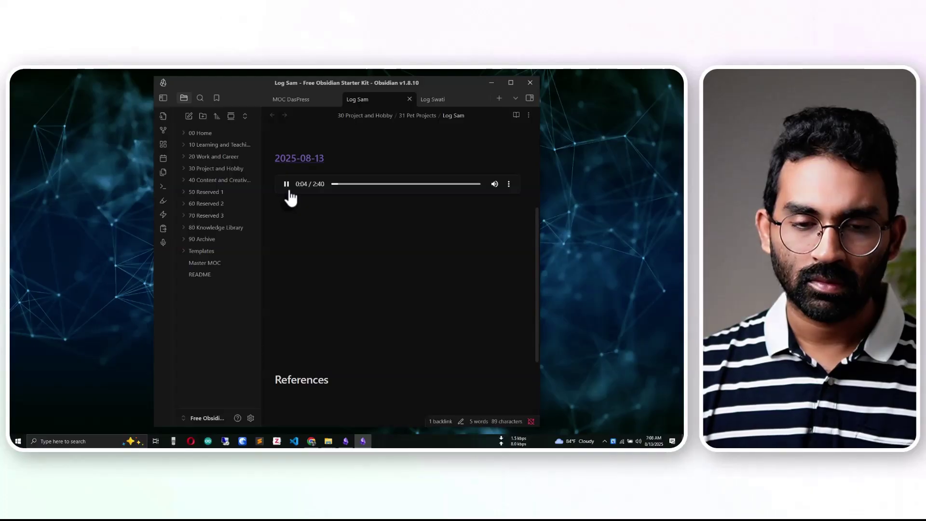
{"action": "left_click", "coordinate": [289, 189]}
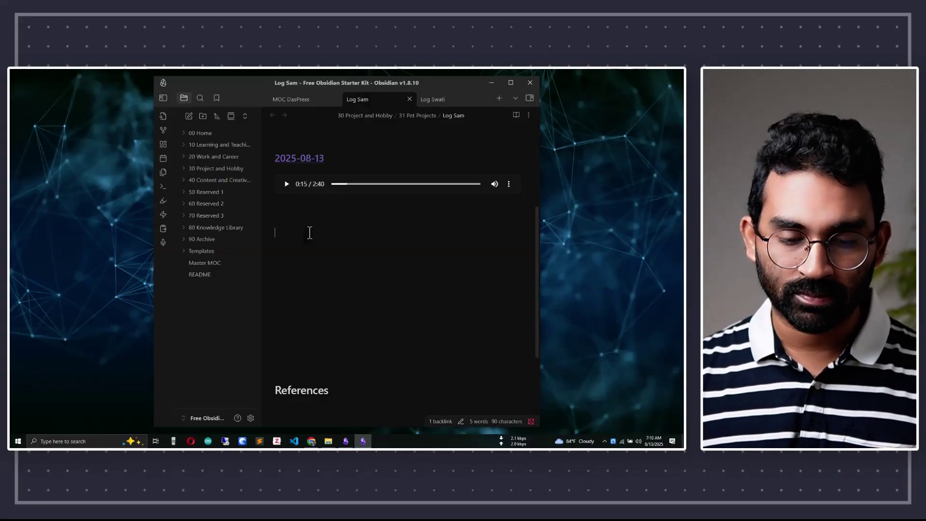
- Review the DasPress web page, and list the bullets "post directly to github page", "sanitize markdown" and "local preview" below the log's audio recording
{"action": "left_click", "coordinate": [311, 441]}
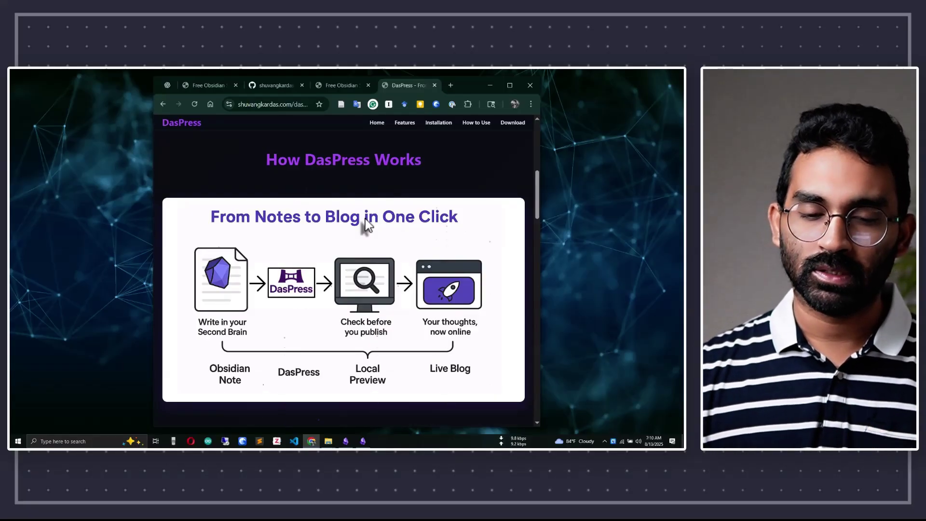
{"action": "left_click", "coordinate": [363, 442]}
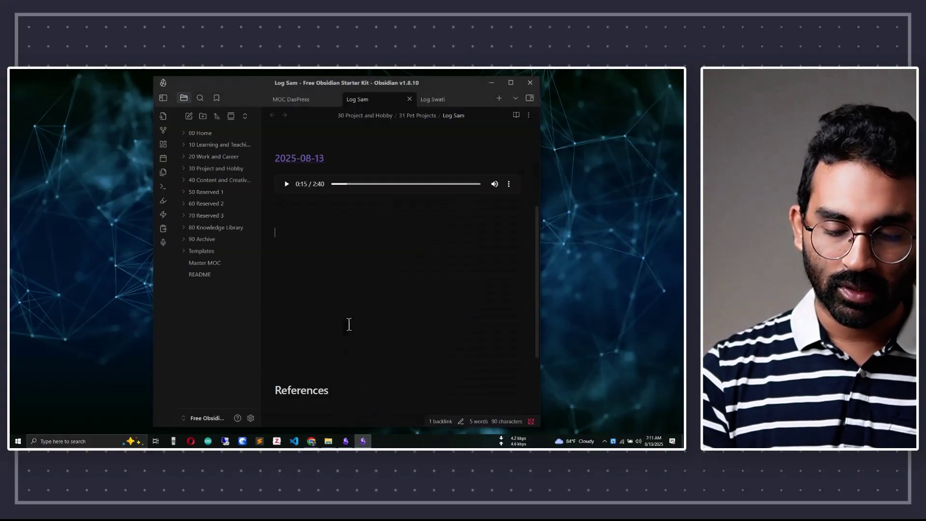
{"action": "type", "text": "- post directly to github"}
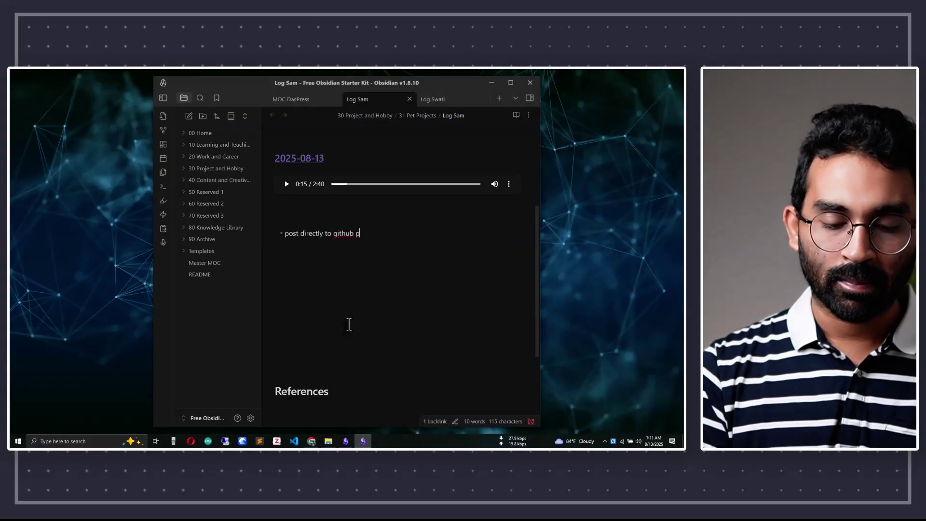
{"action": "type", "text": " page"}
{"action": "key", "text": "Return"}
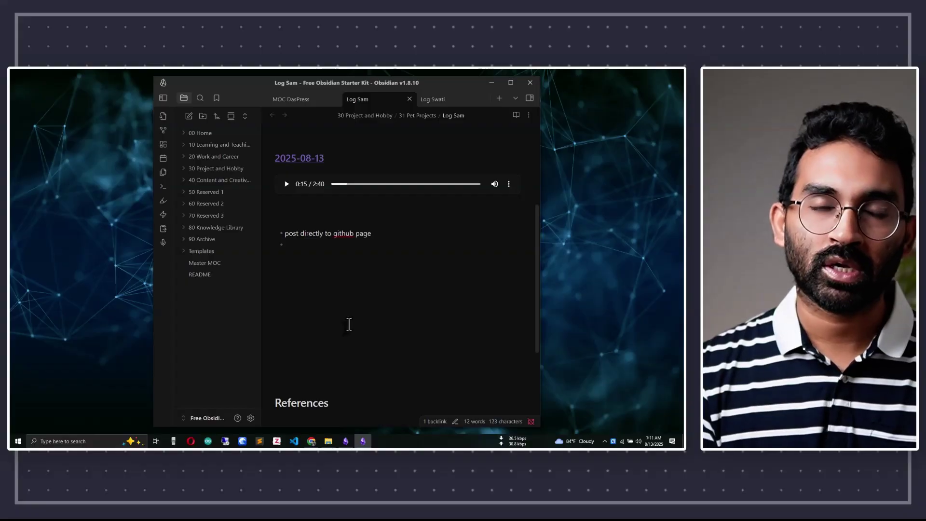
{"action": "type", "text": "sanitize markdown"}
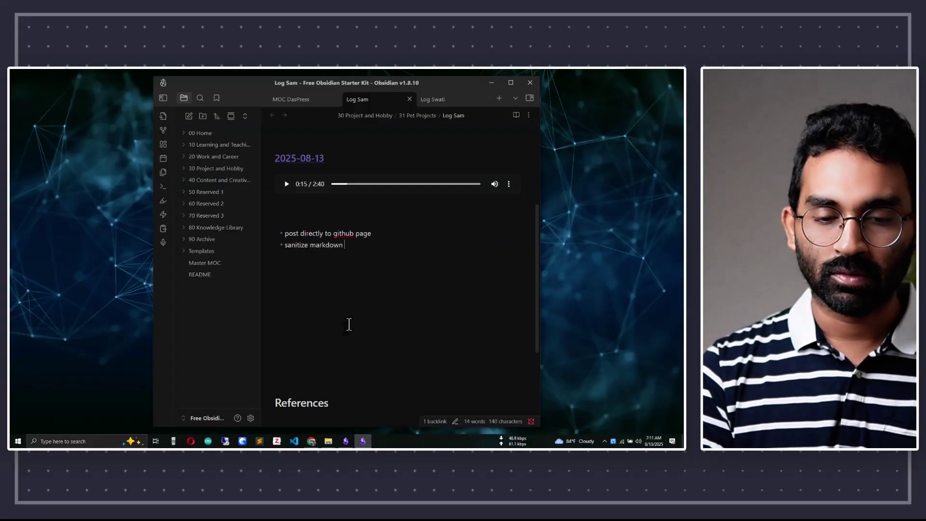
{"action": "key", "text": "Return"}
{"action": "type", "text": "local preview"}
{"action": "key", "text": "Return"}
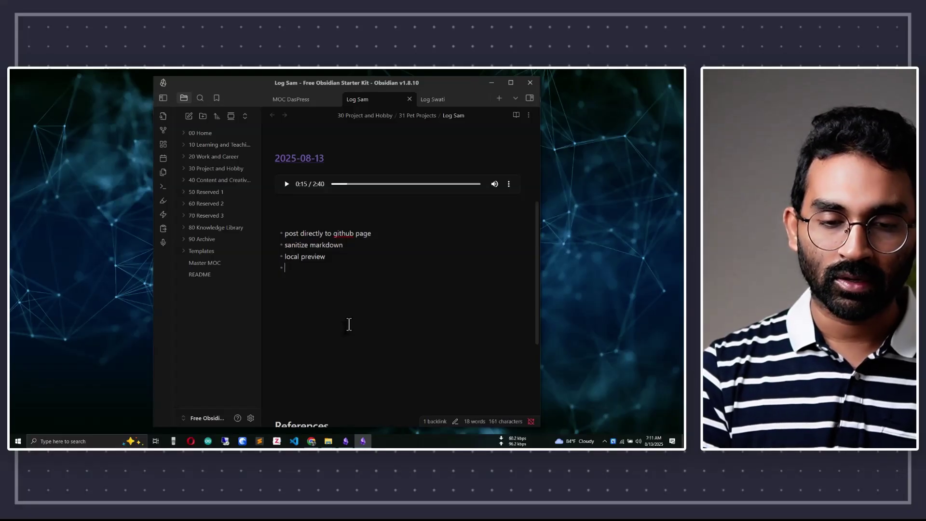
- Complete the list with the bullet "filter and update image url" and title it with a bold "Daspress Current Feature" line above
{"action": "type", "text": "filter and updat"}
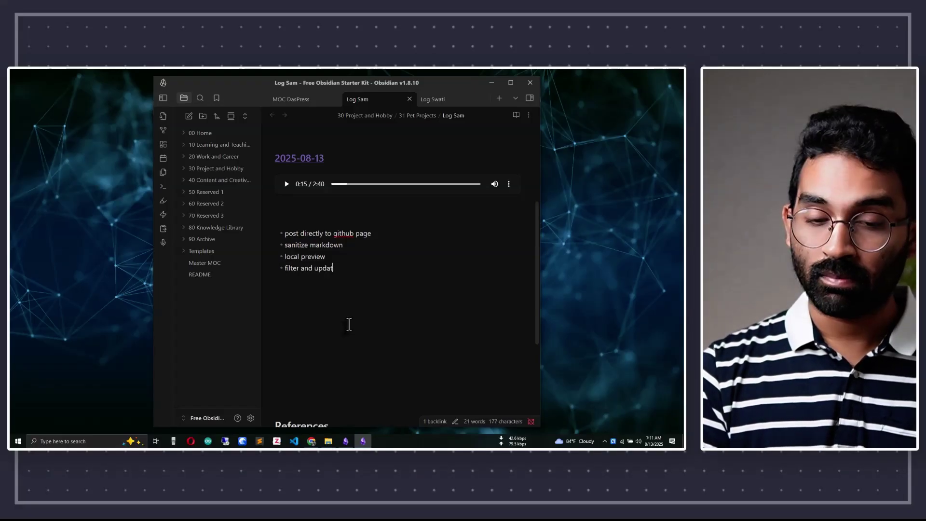
{"action": "type", "text": "e image url"}
{"action": "left_click", "coordinate": [279, 217]}
{"action": "type", "text": "**Daspress Current Feature**"}
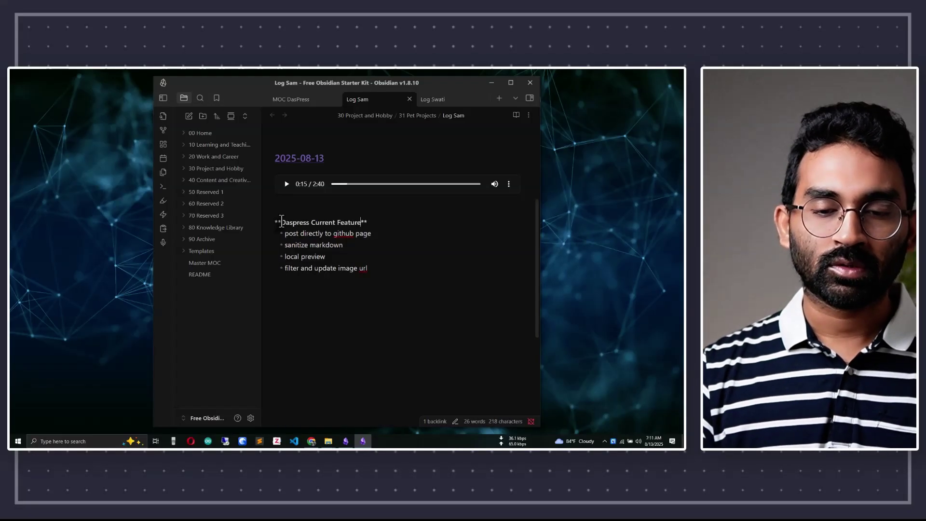
- Add a bold "Tasks" title below the feature list with the bullets "Add wordpress support" and "Compress image"
{"action": "left_click", "coordinate": [290, 289]}
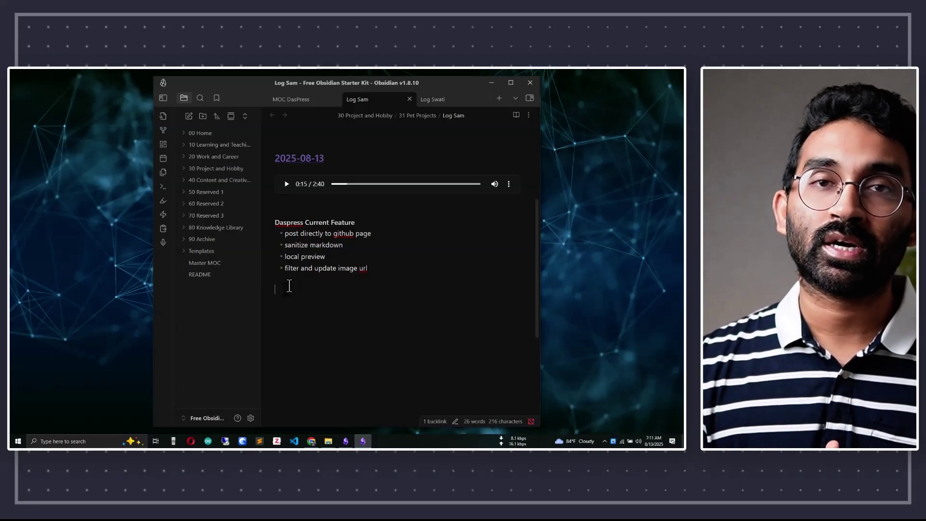
{"action": "type", "text": "Tasks"}
{"action": "key", "text": "Return"}
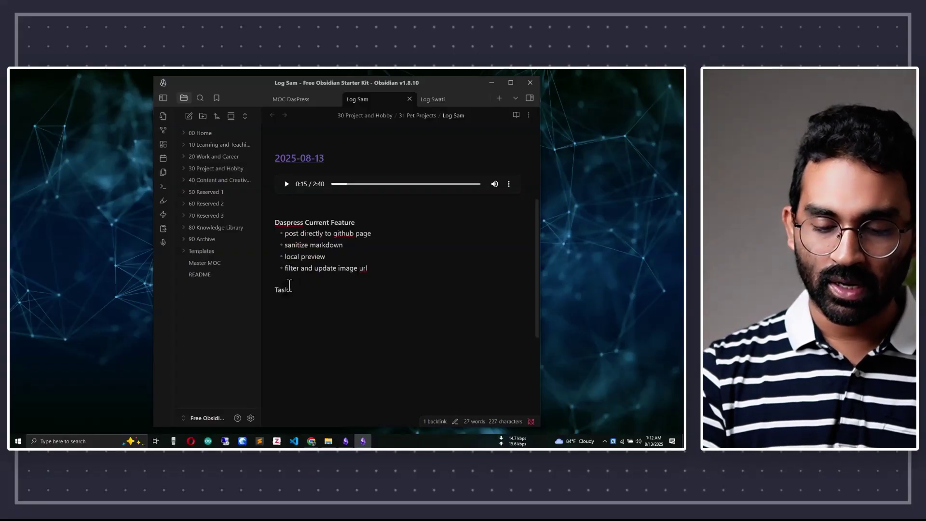
{"action": "type", "text": "- Add wordpress support"}
{"action": "key", "text": "Return"}
{"action": "type", "text": "Add"}
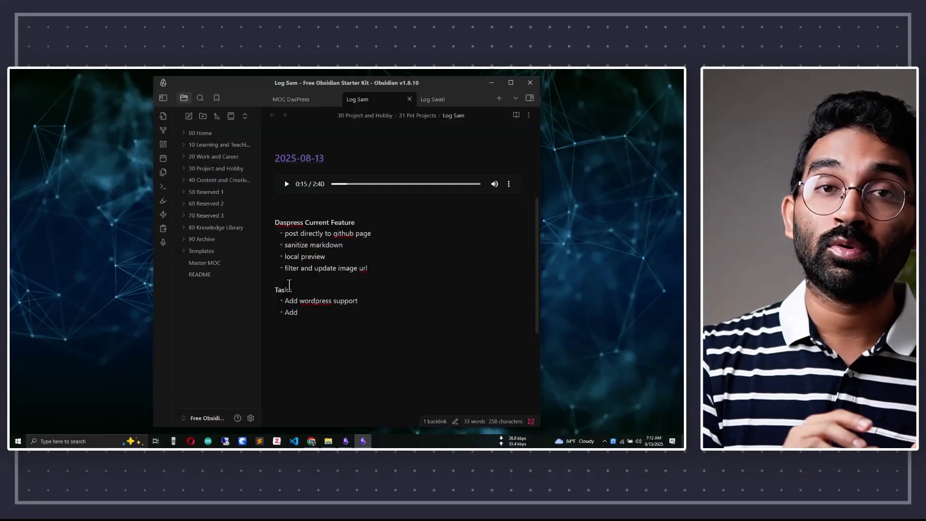
{"action": "key", "text": "BackSpace"}
{"action": "key", "text": "BackSpace"}
{"action": "key", "text": "BackSpace"}
{"action": "key", "text": "BackSpace"}
{"action": "type", "text": "Compre"}
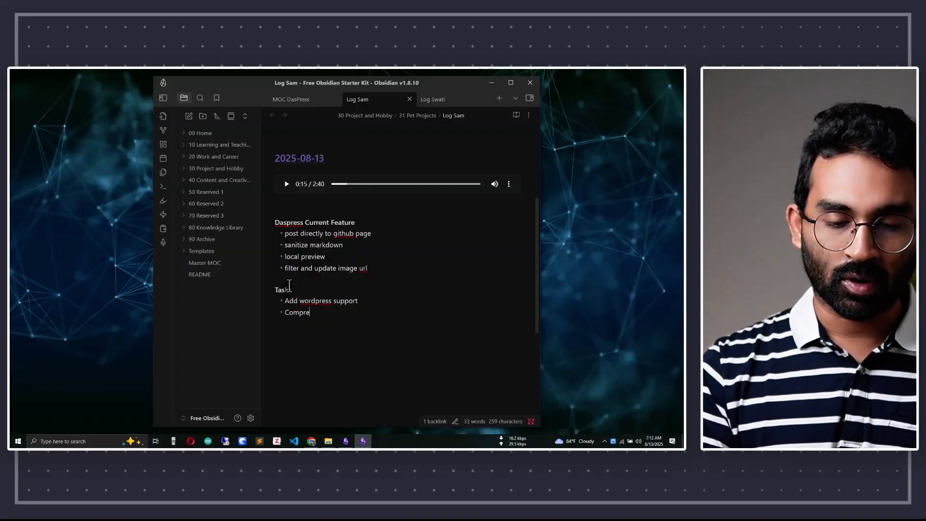
{"action": "type", "text": "ss image"}
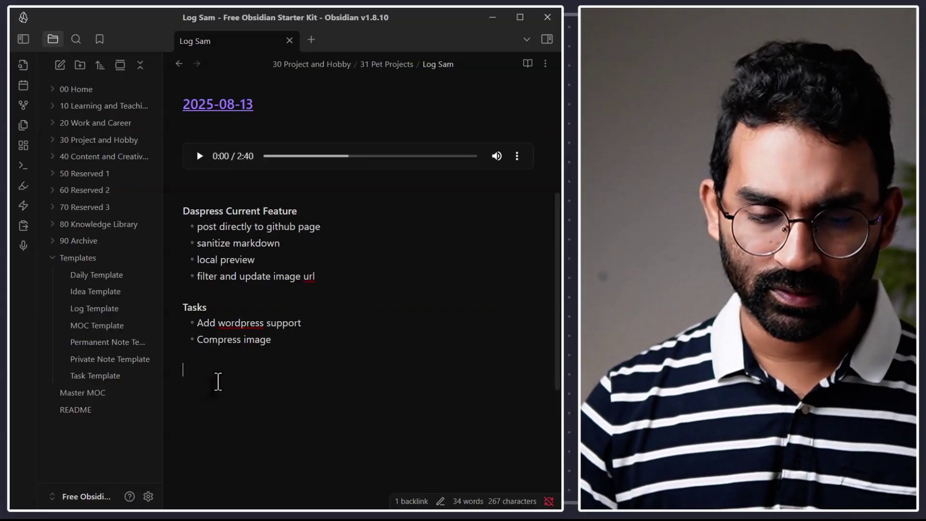
- Start an unchecked checkbox item tagged #task below the Tasks bullets
{"action": "left_click_drag", "start_coordinate": [271, 340], "coordinate": [186, 332]}
{"action": "left_click", "coordinate": [197, 390]}
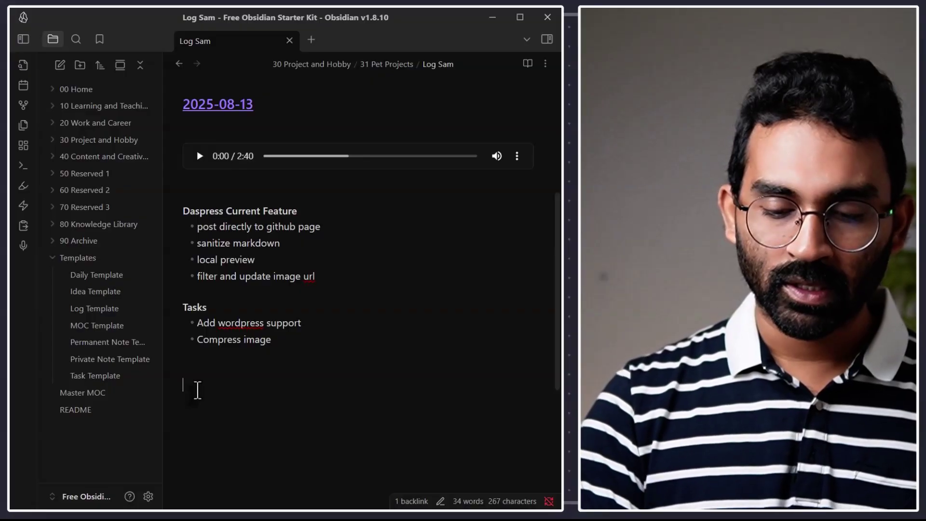
{"action": "type", "text": "- [ ]"}
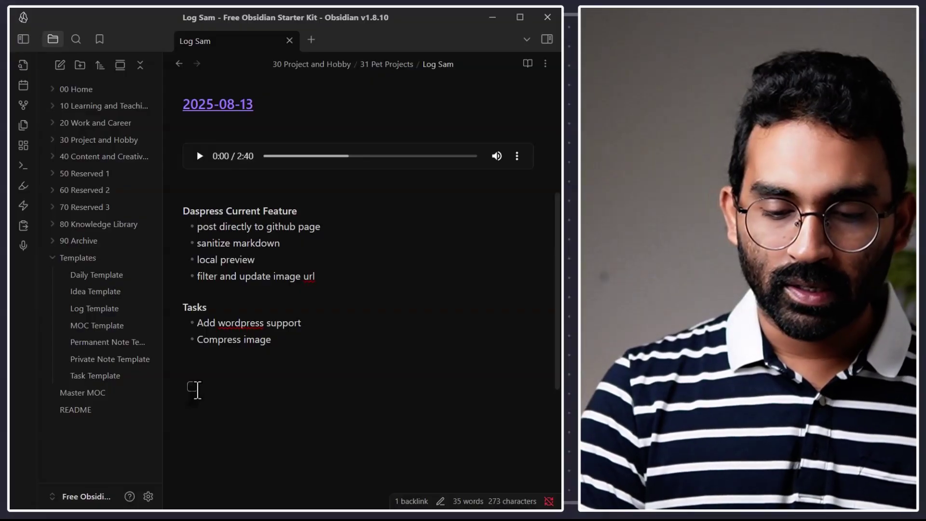
{"action": "key", "text": "BackSpace"}
{"action": "key", "text": "BackSpace"}
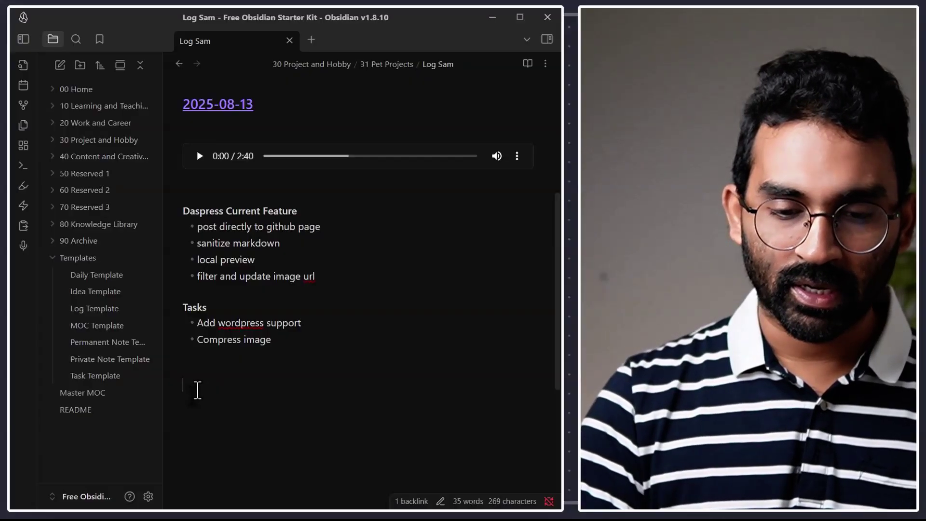
{"action": "type", "text": "- "}
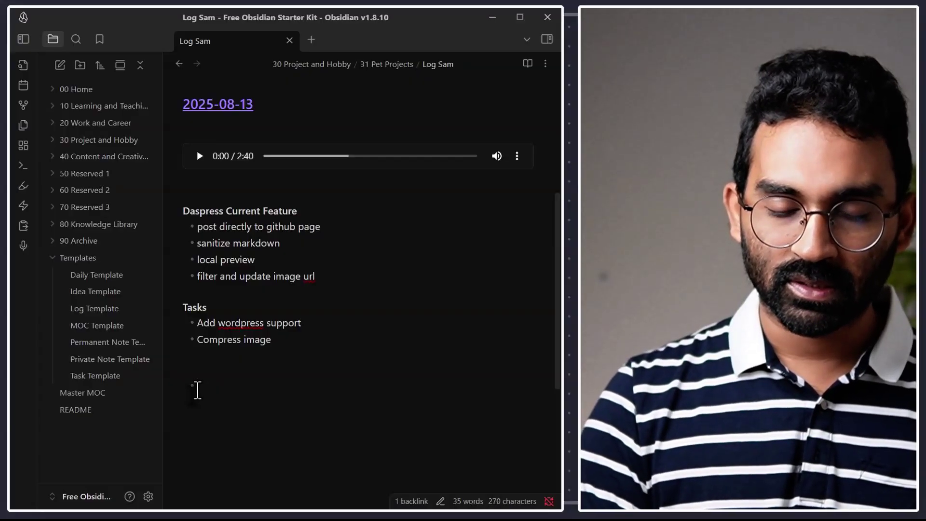
{"action": "type", "text": "[ ]"}
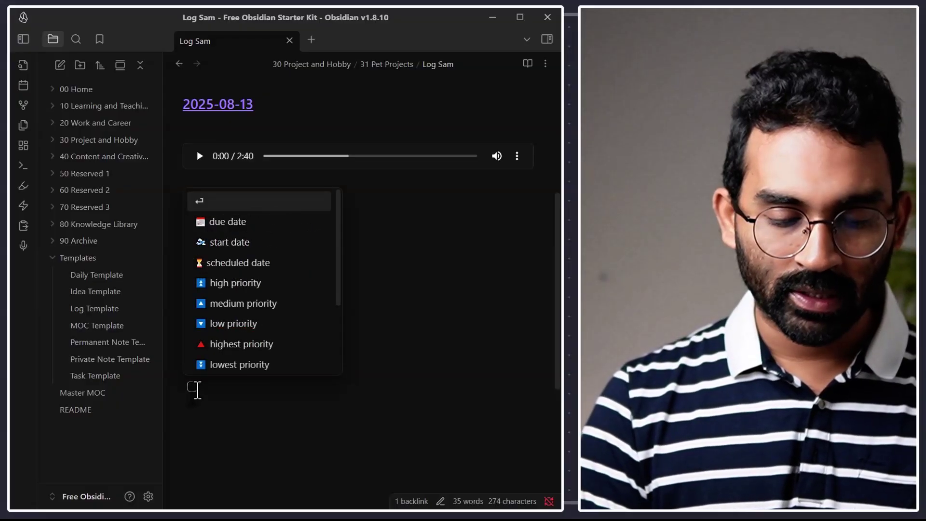
{"action": "key", "text": "Escape"}
{"action": "type", "text": "#task"}
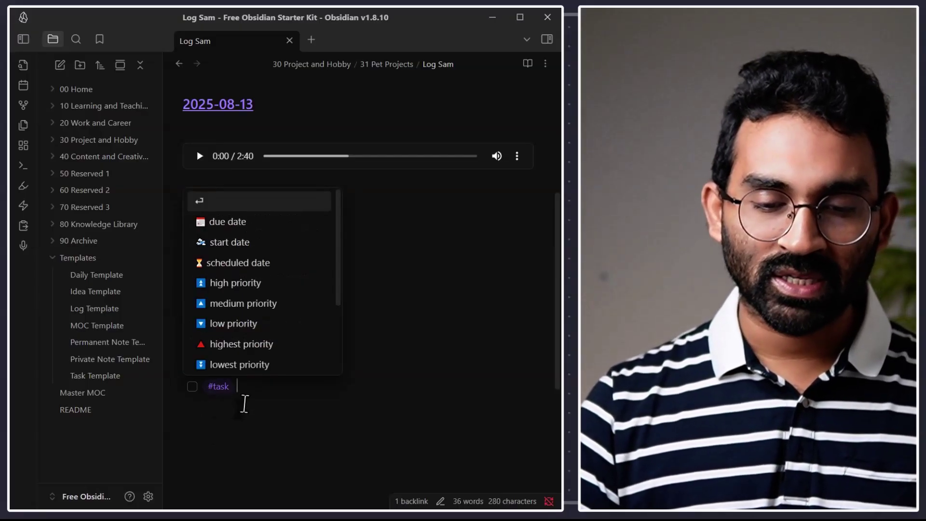
{"action": "key", "text": "Return"}
{"action": "left_click", "coordinate": [261, 391]}
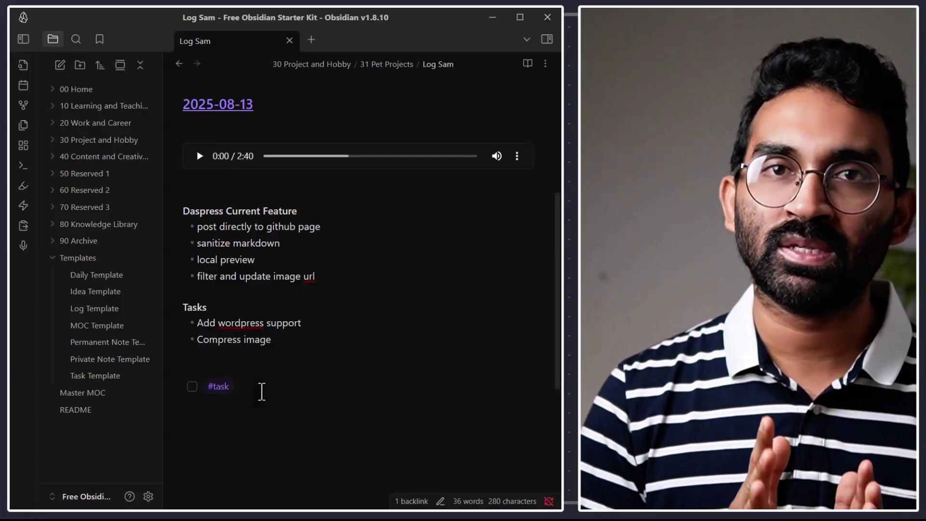
- Describe the tagged task as "Add WordPress support to daspress", correcting the spelling of WordPress with the suggested word
{"action": "type", "text": "Add wordpress"}
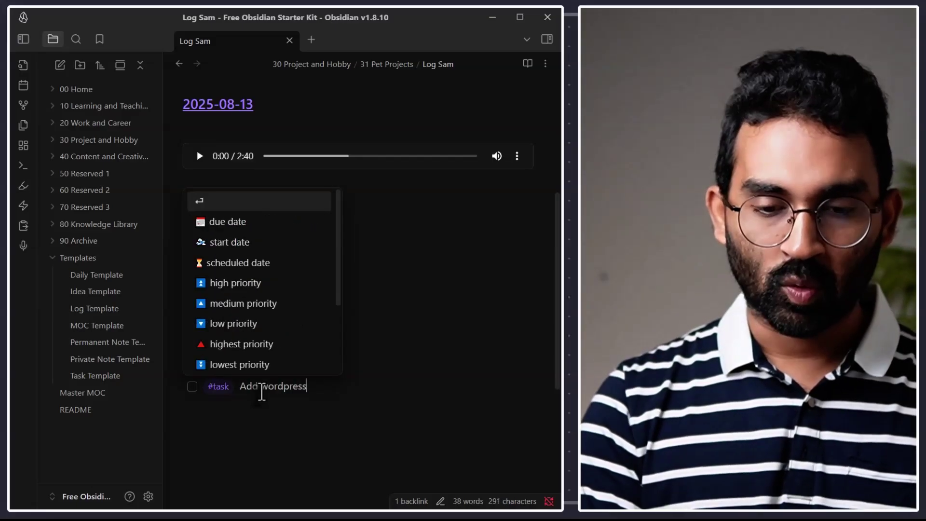
{"action": "type", "text": " support to daspress"}
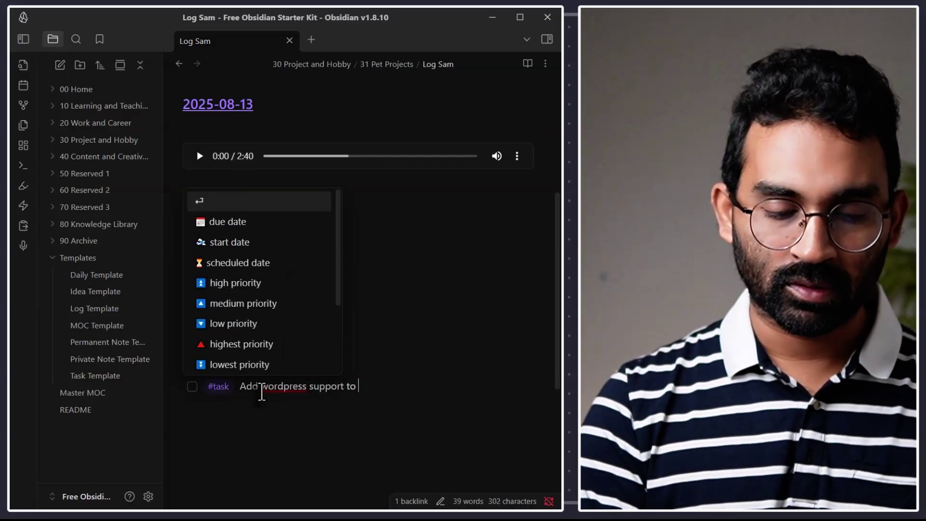
{"action": "right_click", "coordinate": [262, 389]}
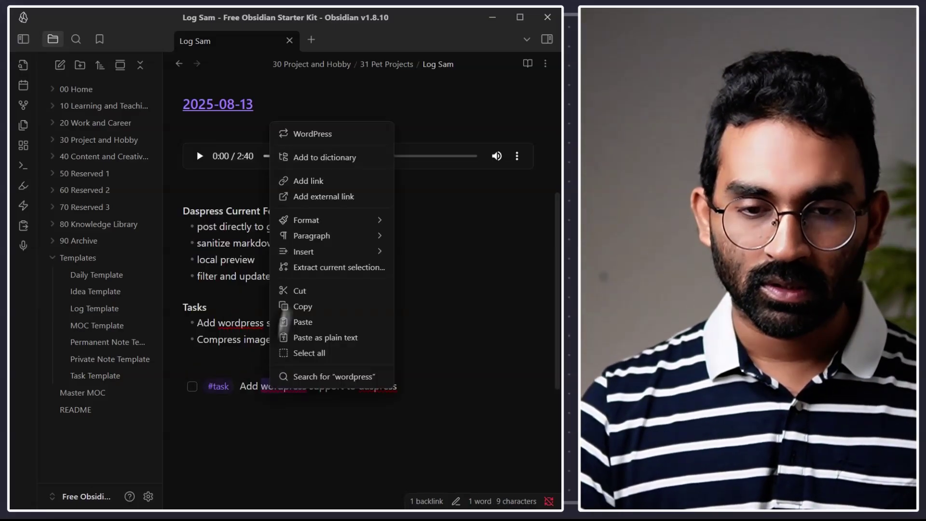
{"action": "left_click", "coordinate": [311, 137]}
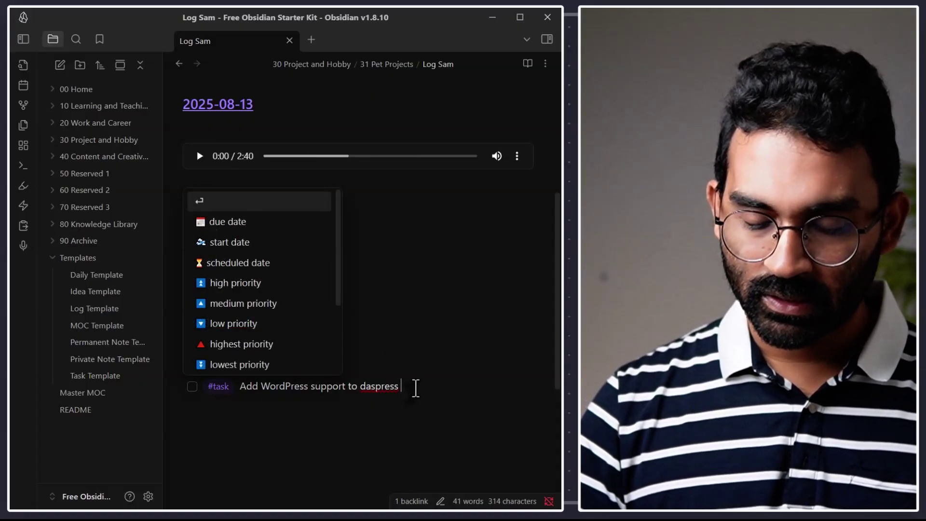
- Give the WordPress task a due date of today, 2025-08-13, using the task suggestions
{"action": "key", "text": "Down"}
{"action": "key", "text": "Return"}
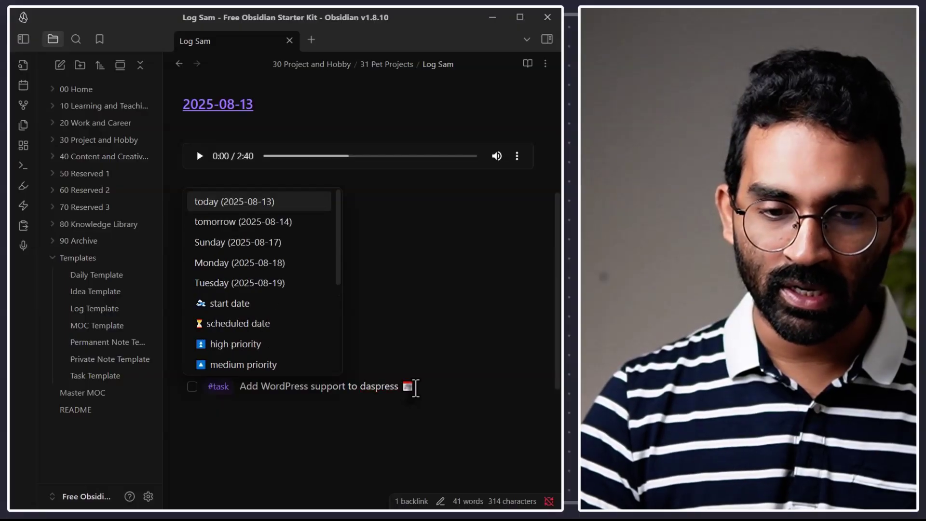
{"action": "key", "text": "Return"}
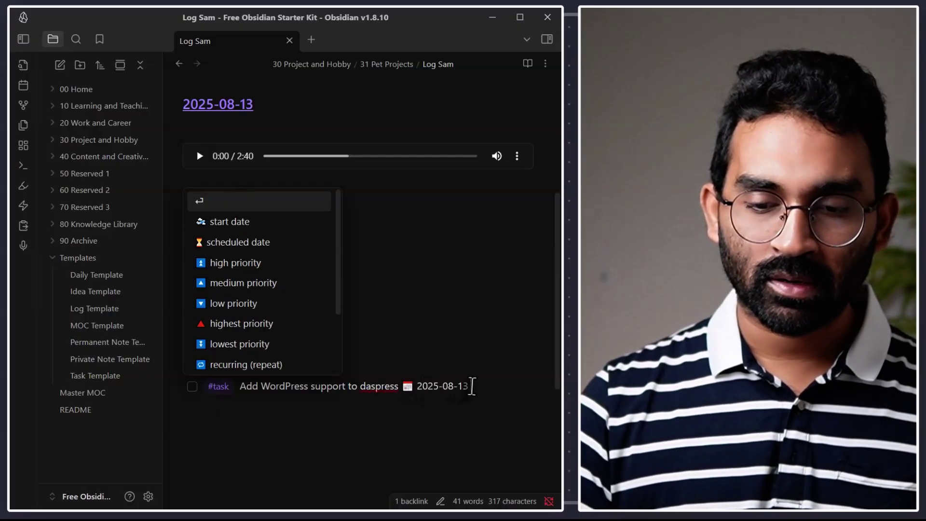
{"action": "key", "text": "Escape"}
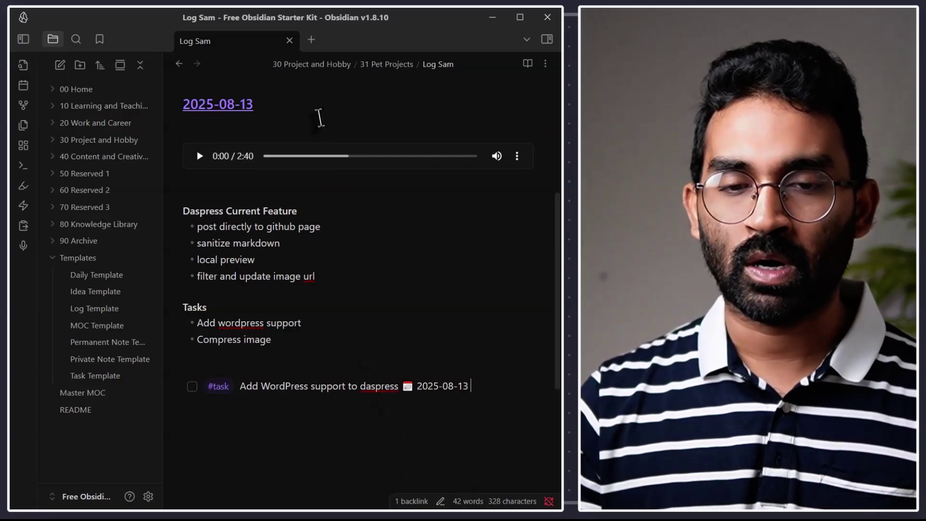
- Open today's daily note in a new tab and examine its Today's Tasks and Weekly Tasks sections
{"action": "left_click", "coordinate": [311, 40]}
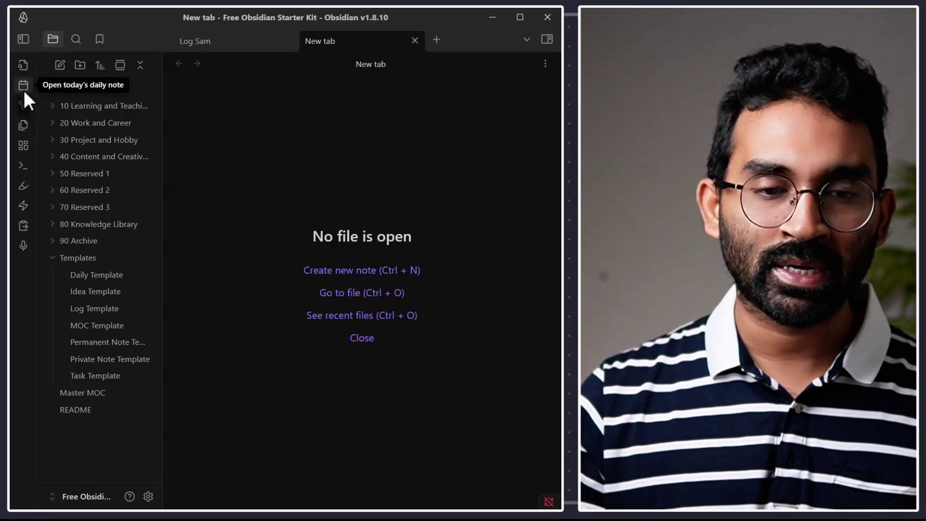
{"action": "left_click", "coordinate": [23, 89]}
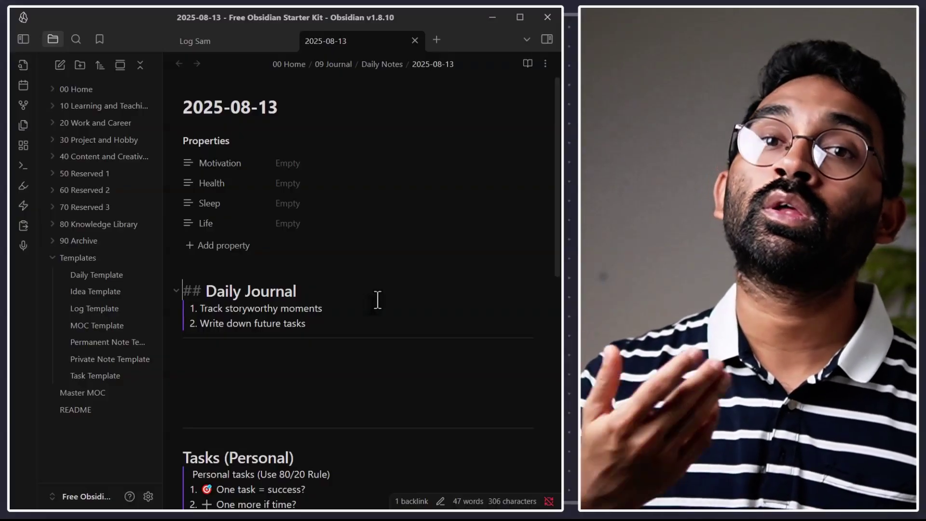
{"action": "scroll", "coordinate": [384, 347], "scroll_direction": "down", "scroll_amount": 5}
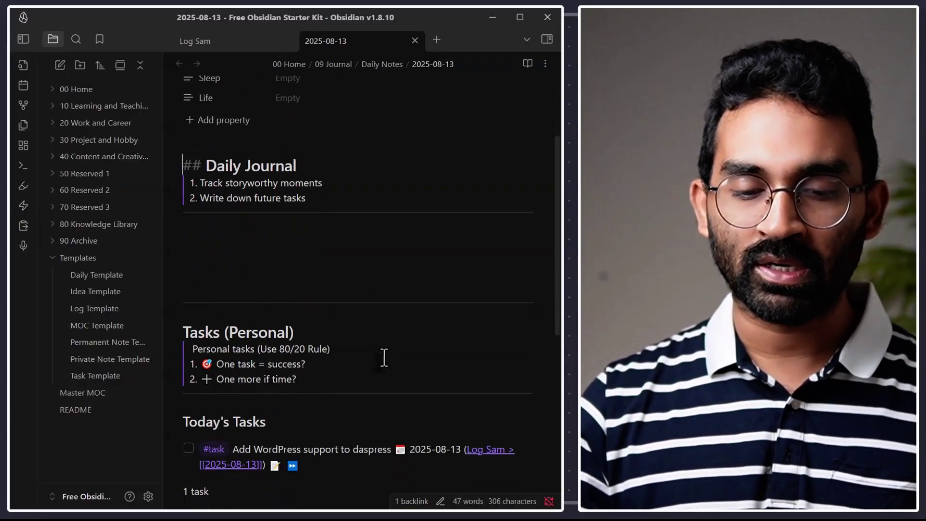
{"action": "scroll", "coordinate": [385, 358], "scroll_direction": "down", "scroll_amount": 2}
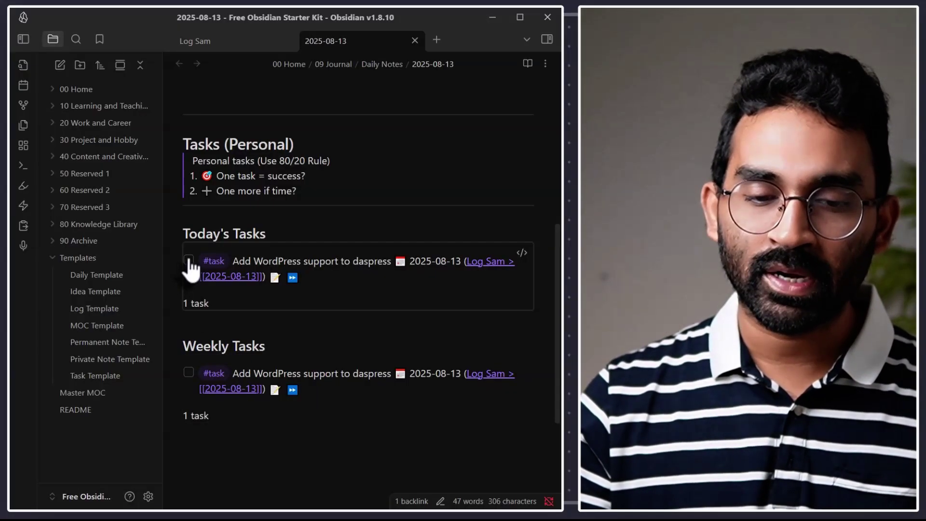
- Mark the WordPress task complete from the daily note, uncheck it in the contact's log, and return to the daily note
{"action": "left_click", "coordinate": [189, 261]}
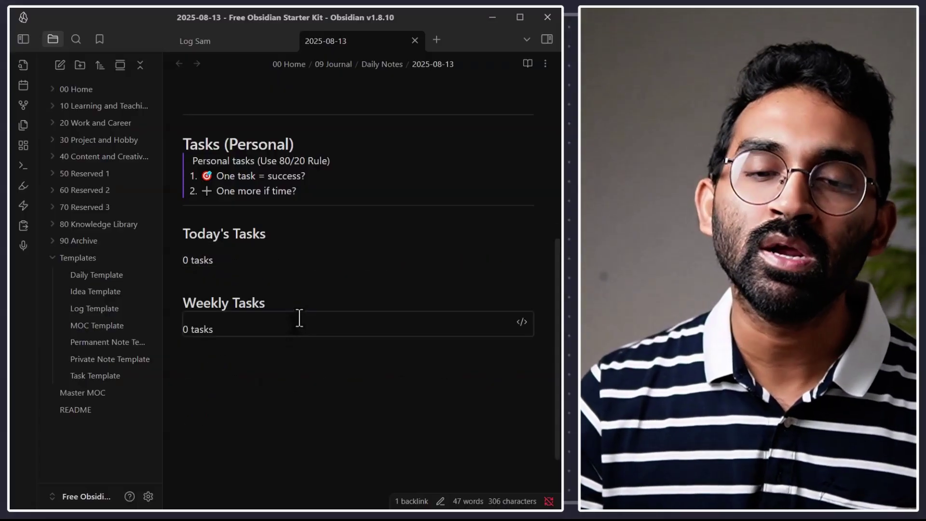
{"action": "left_click", "coordinate": [236, 41]}
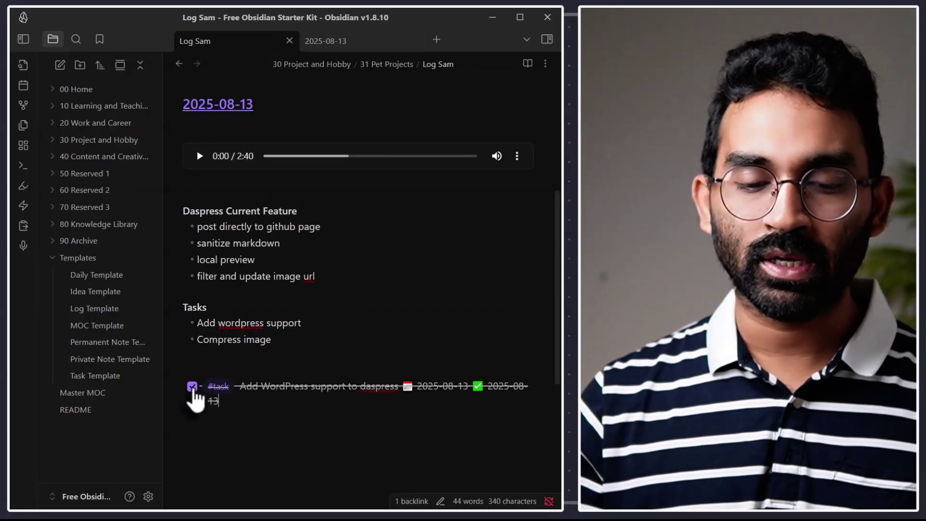
{"action": "left_click", "coordinate": [192, 387]}
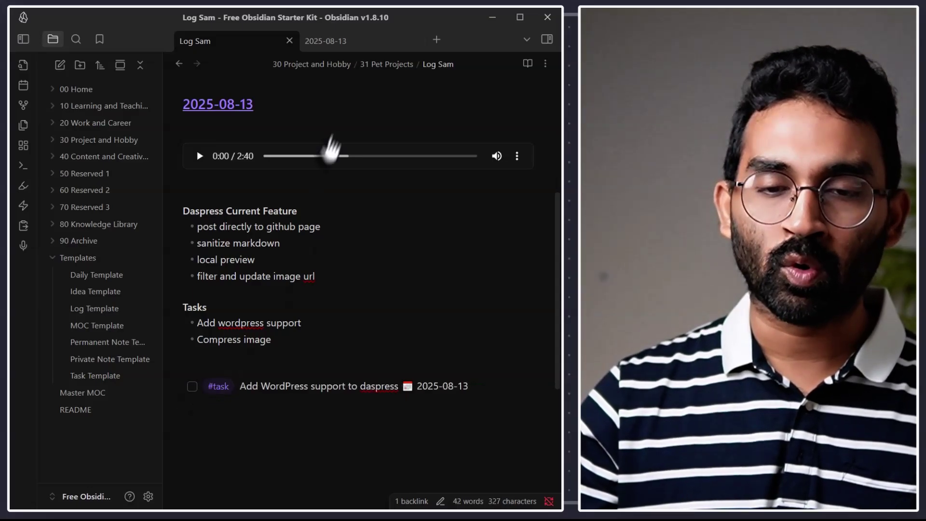
{"action": "left_click", "coordinate": [354, 42]}
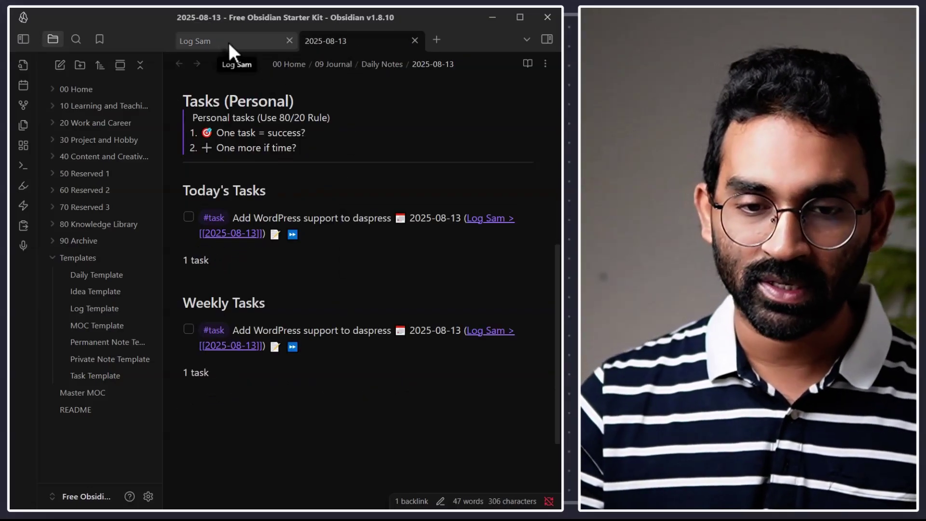
- Return to the contact's log and add a second tagged task, "Work on image compression for daspress", below the WordPress task
{"action": "left_click", "coordinate": [228, 42]}
{"action": "left_click", "coordinate": [275, 340]}
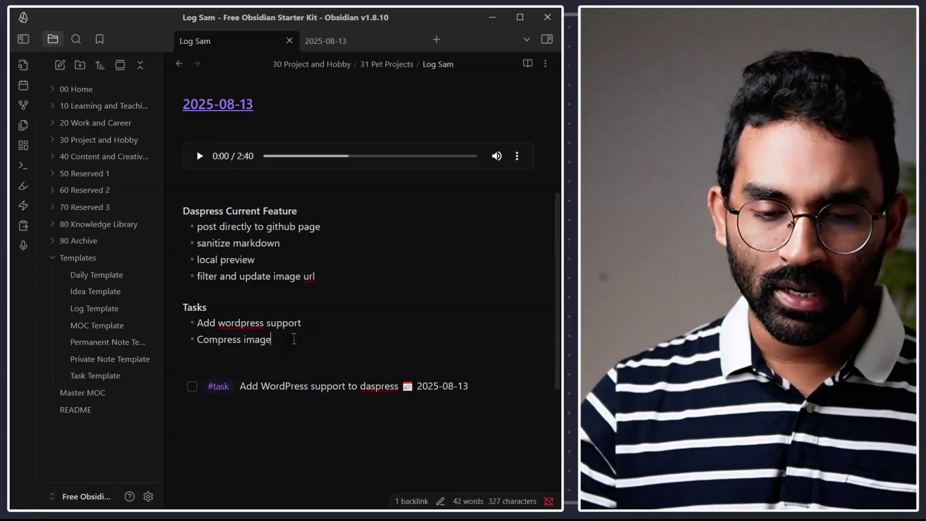
{"action": "left_click", "coordinate": [467, 384]}
{"action": "key", "text": "Return"}
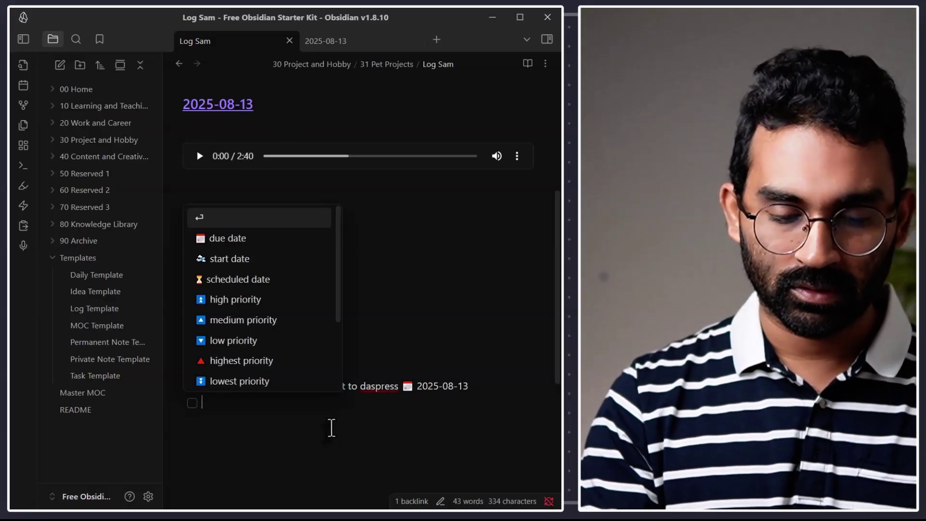
{"action": "type", "text": "#task Work on image p"}
{"action": "key", "text": "BackSpace"}
{"action": "type", "text": "compression for daspress"}
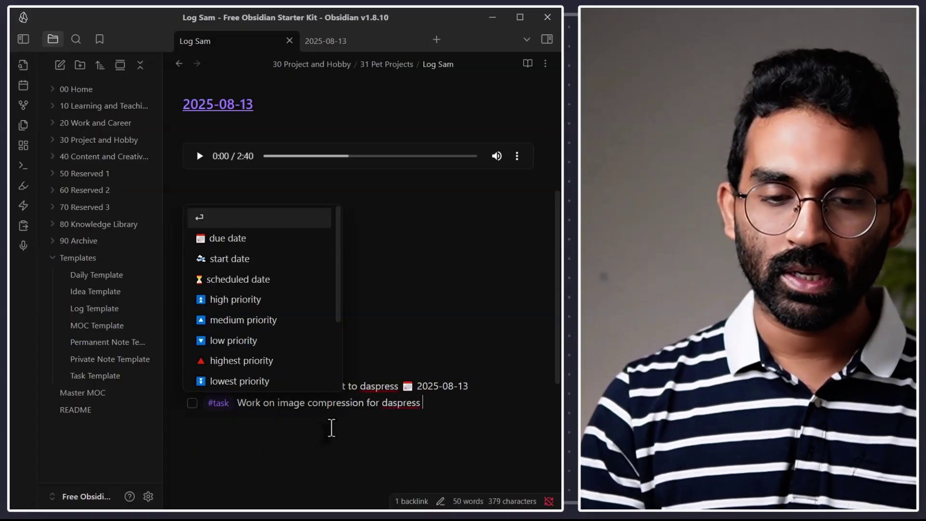
- Give the image compression task a due date of tomorrow, 2025-08-14, and switch to the daily note
{"action": "key", "text": "Down"}
{"action": "key", "text": "Return"}
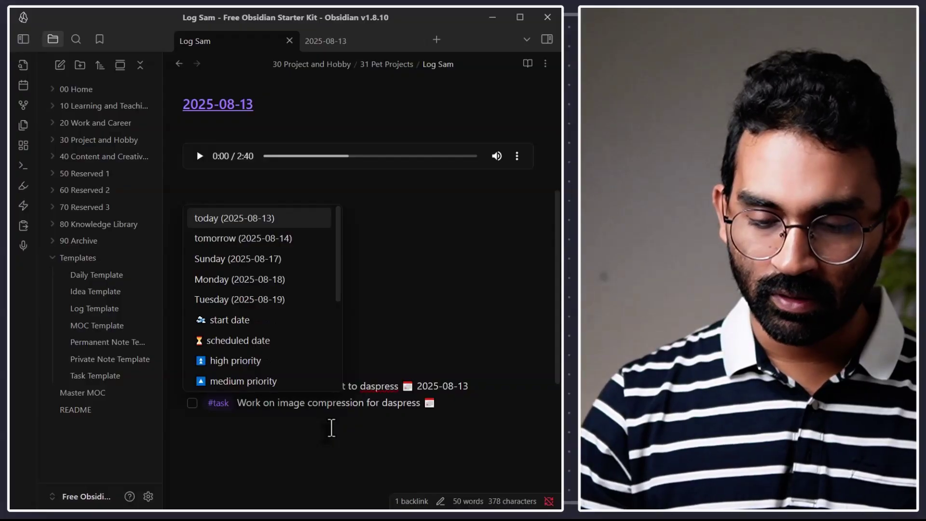
{"action": "key", "text": "Down"}
{"action": "key", "text": "Return"}
{"action": "left_click", "coordinate": [332, 428]}
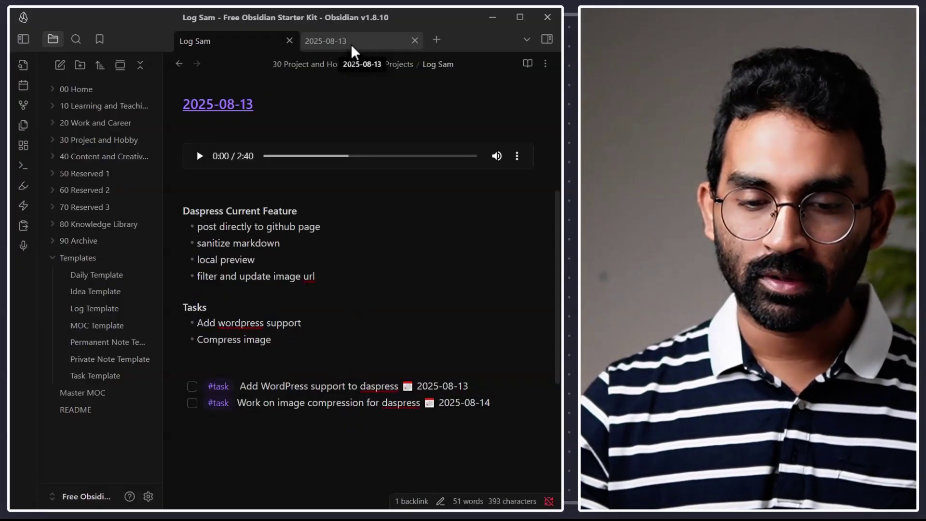
{"action": "left_click", "coordinate": [351, 44]}
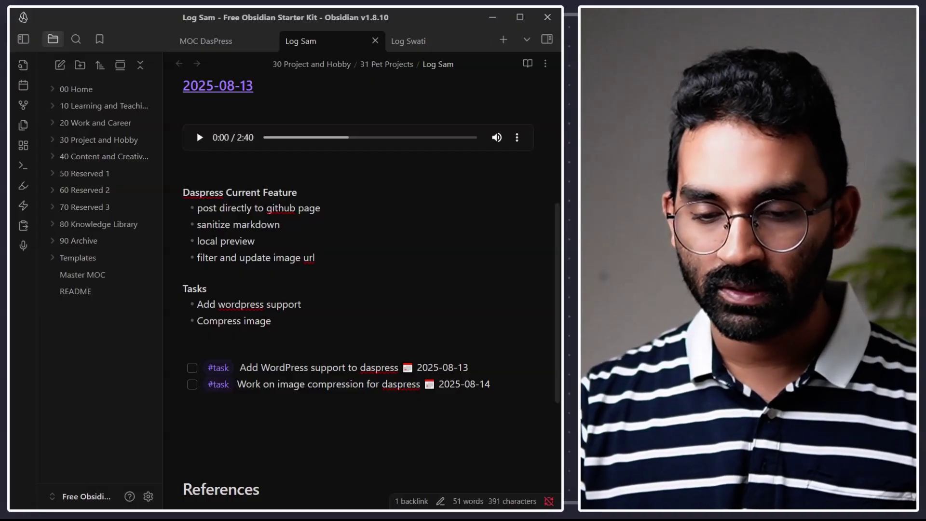
- Add a third #task item in the first contact's log for assigning the SEO feature to a colleague, including the colleague's name
{"action": "key", "text": "Return"}
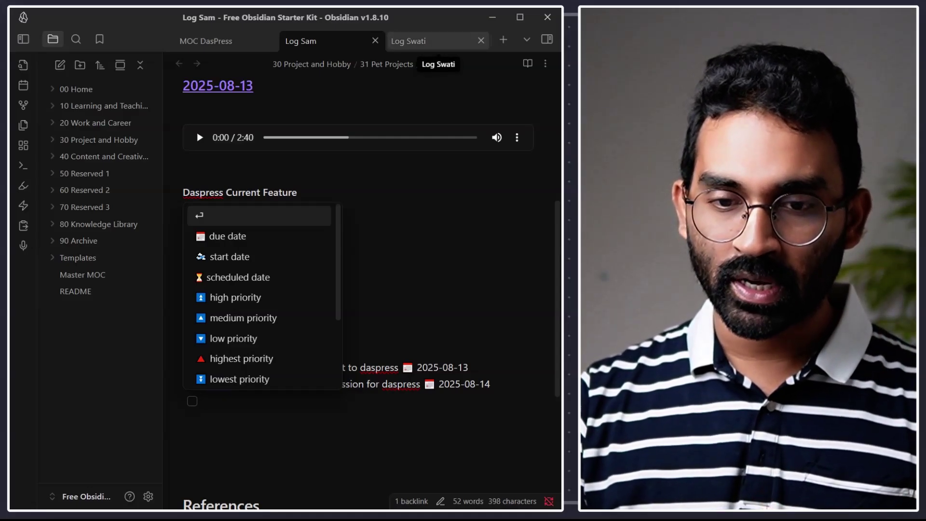
{"action": "left_click", "coordinate": [417, 41]}
{"action": "key", "text": "ctrl+shift+Tab"}
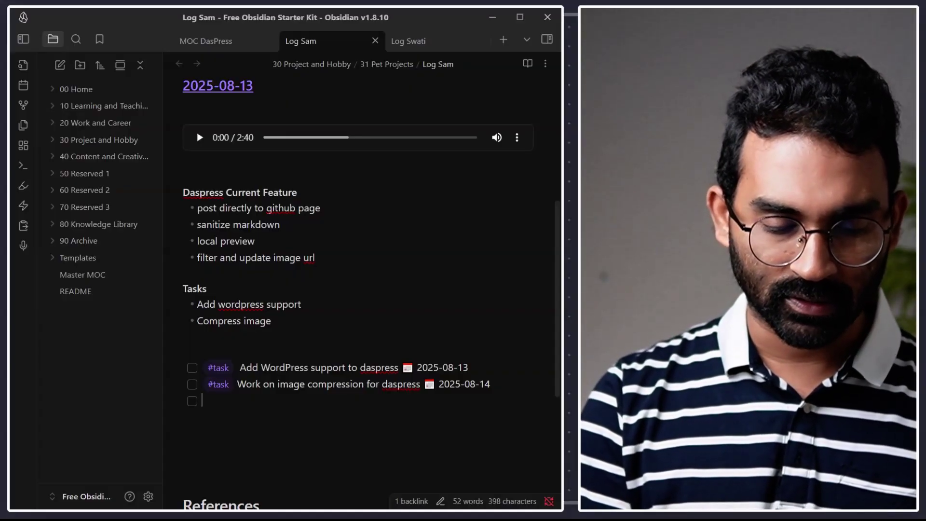
{"action": "type", "text": "#task Assign "}
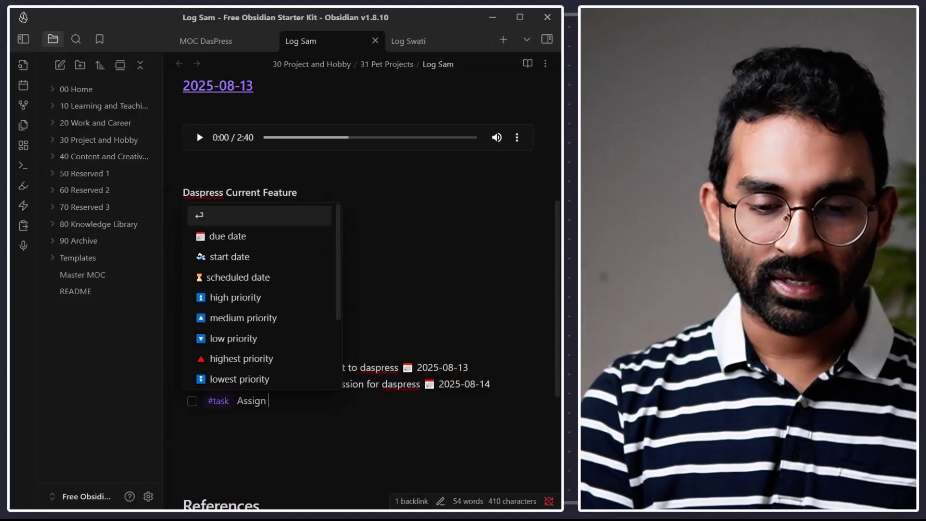
{"action": "type", "text": "Swati SEO feature"}
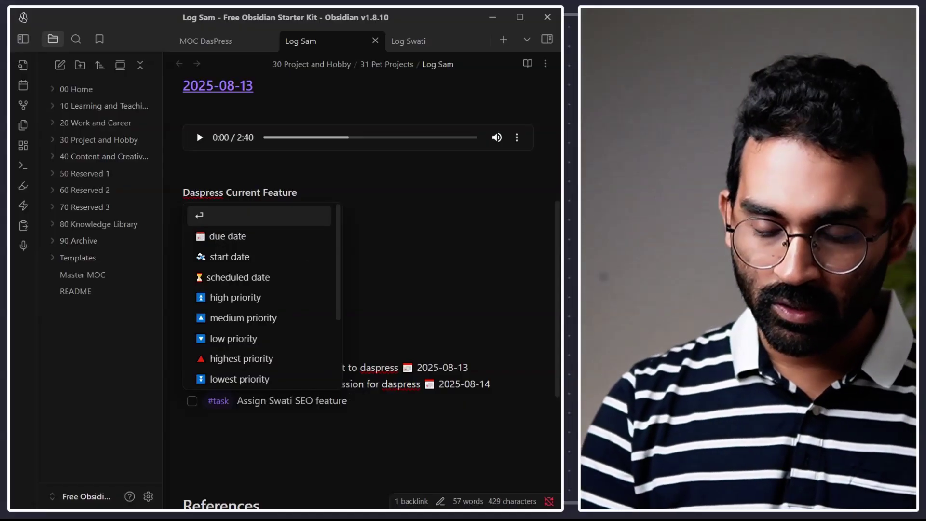
- Give the SEO feature task a due date of 2025-08-15 and start an empty task line below it
{"action": "key", "text": "Down"}
{"action": "key", "text": "Return"}
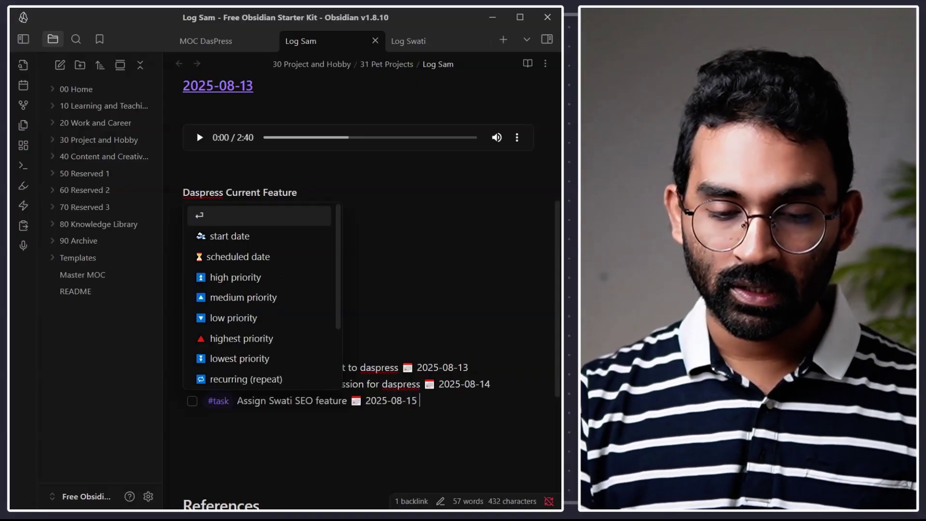
{"action": "key", "text": "Return"}
{"action": "key", "text": "Escape"}
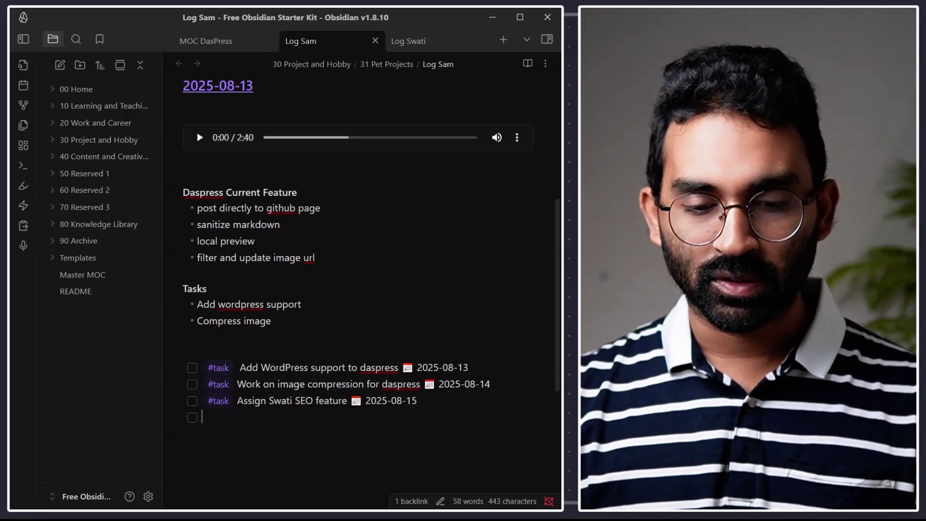
- Replace the colleague's plain name in the SEO feature task with a link to that colleague's log note
{"action": "double_click", "coordinate": [282, 401]}
{"action": "key", "text": "BackSpace"}
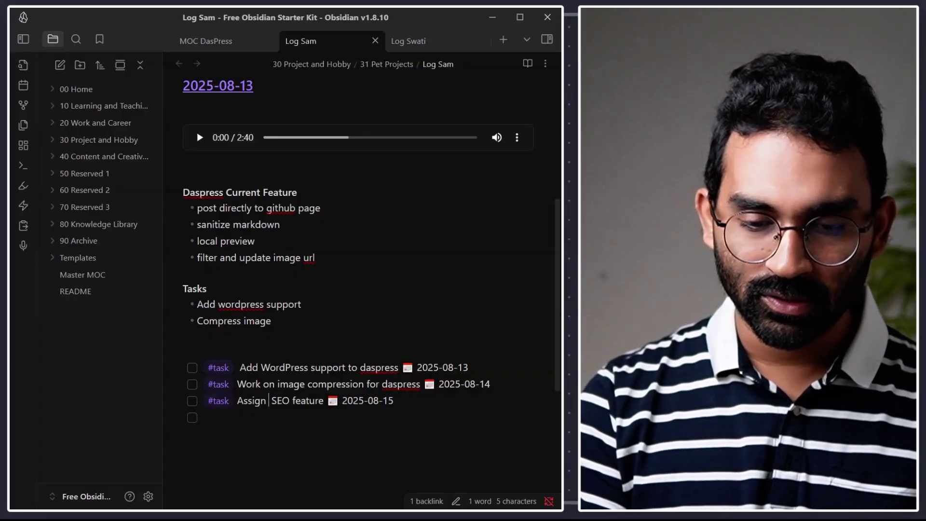
{"action": "type", "text": "[[log"}
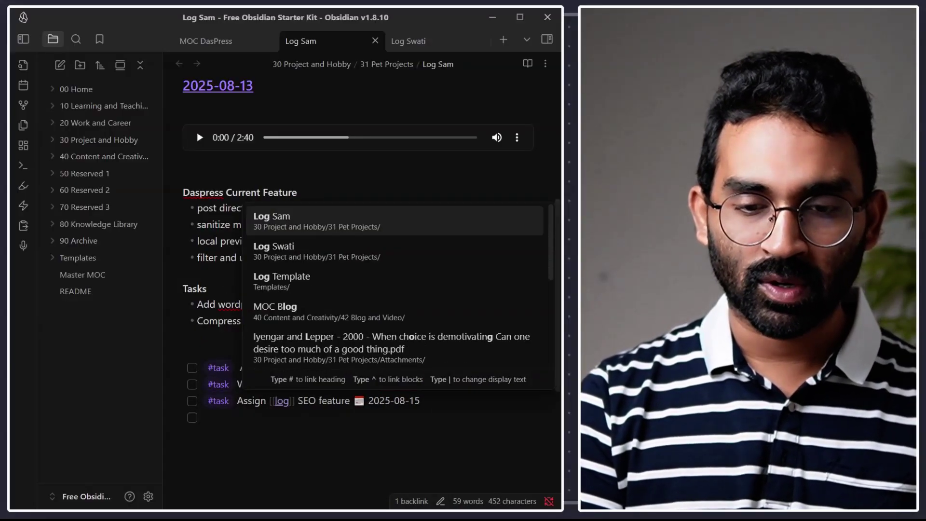
{"action": "key", "text": "Down"}
{"action": "key", "text": "Return"}
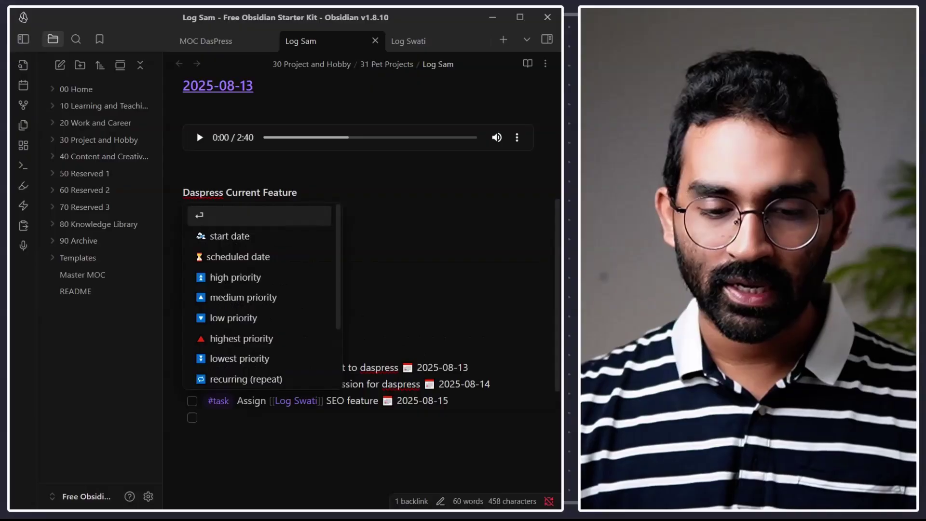
{"action": "key", "text": "Escape"}
{"action": "key", "text": "Down"}
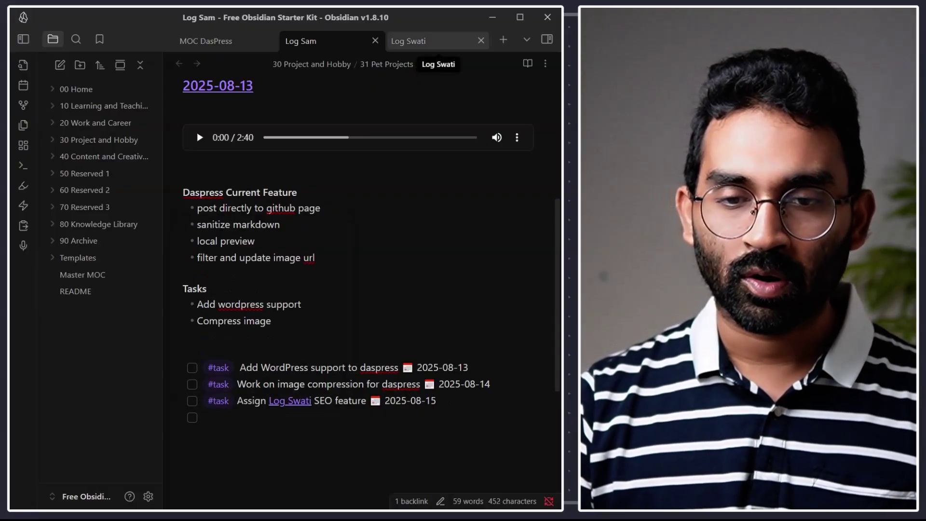
- Add a level-three heading linked to today's date, 2025-08-13, in the colleague's log below the properties
{"action": "left_click", "coordinate": [434, 41]}
{"action": "key", "text": "Up"}
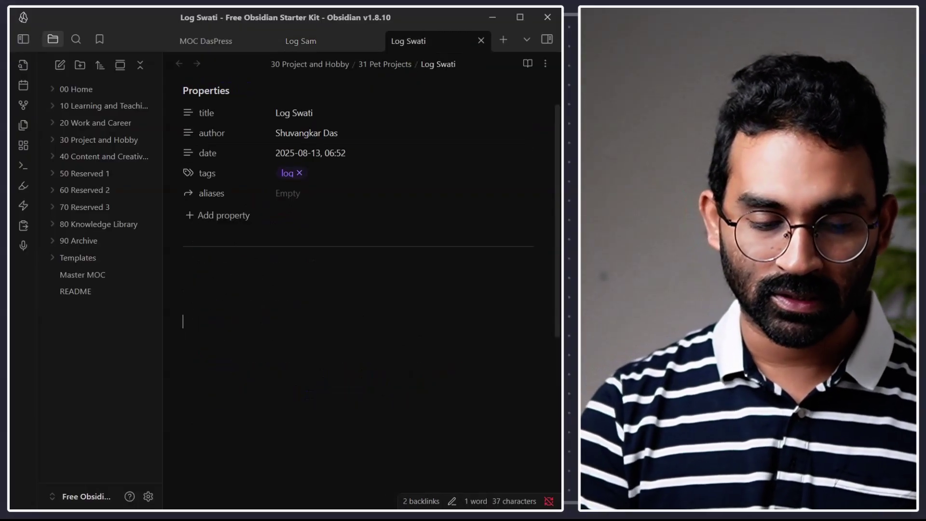
{"action": "type", "text": "### @"}
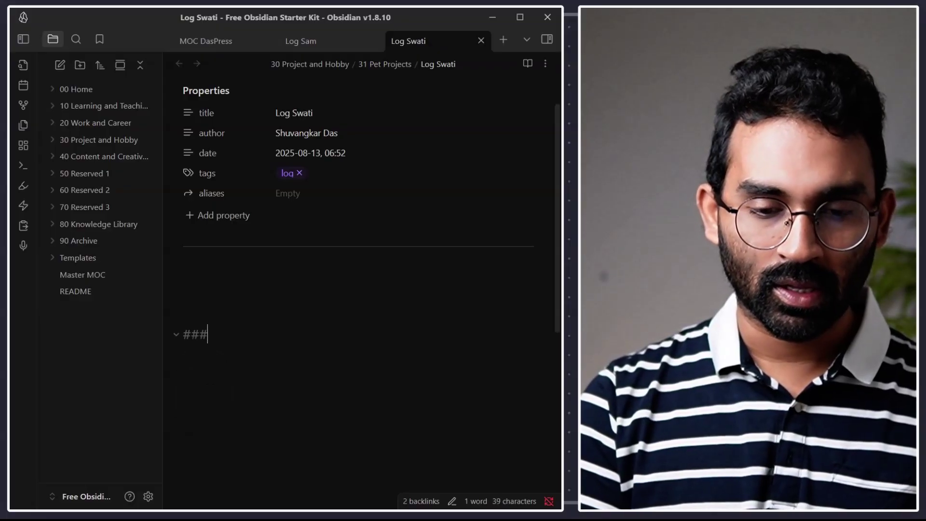
{"action": "key", "text": "Return"}
{"action": "key", "text": "Return"}
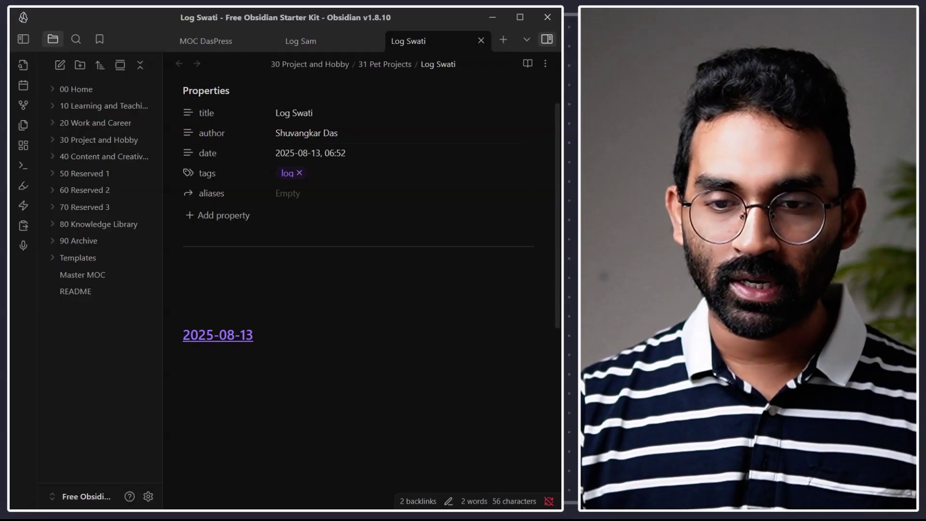
- Examine the linked mentions of the colleague's log, hide them, and return to the SEO feature task in the first contact's log
{"action": "left_click", "coordinate": [547, 39]}
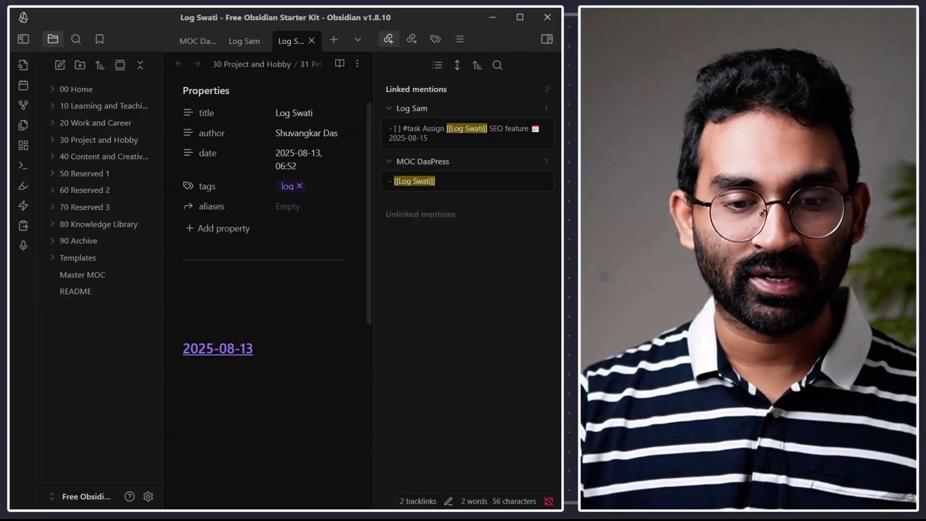
{"action": "left_click", "coordinate": [547, 39]}
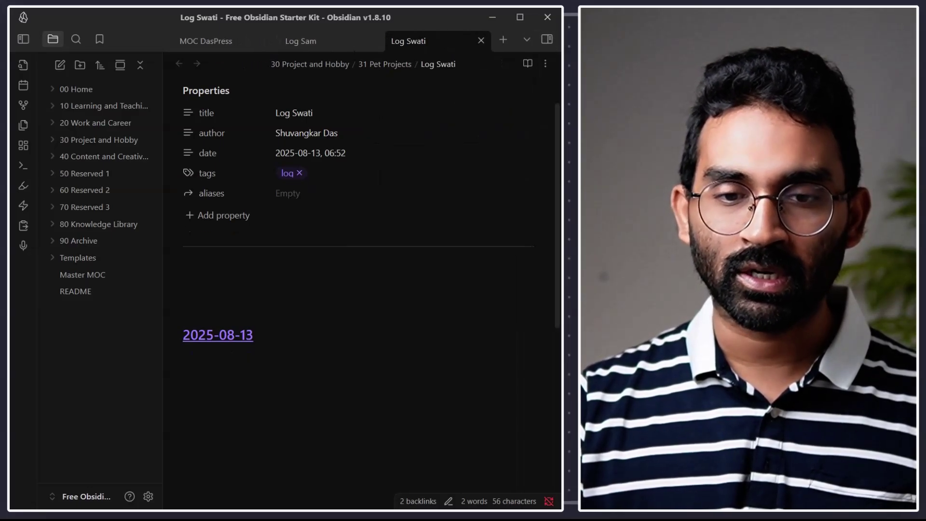
{"action": "left_click", "coordinate": [300, 41]}
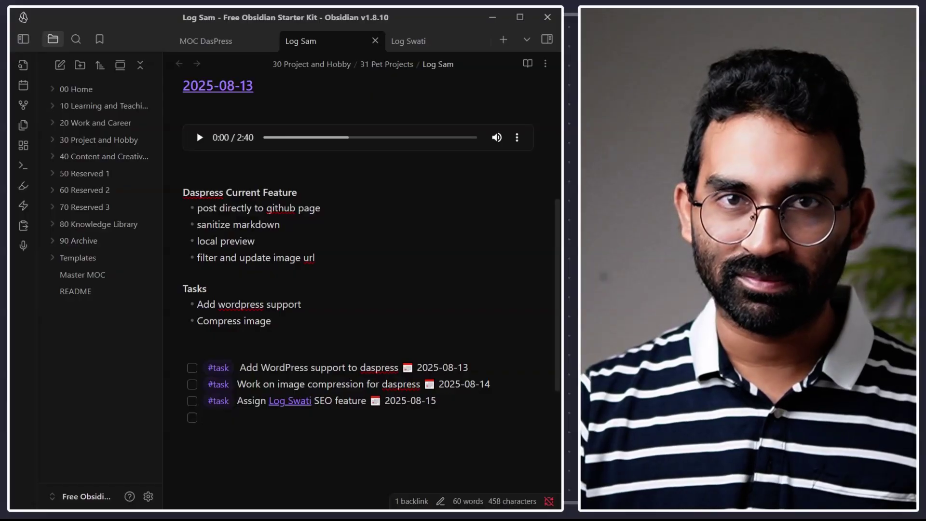
{"action": "left_click", "coordinate": [312, 400]}
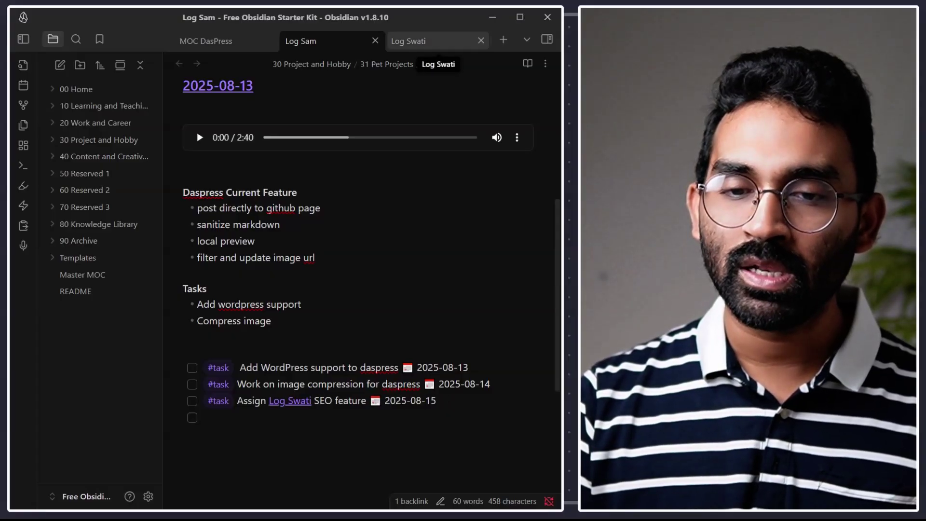
- Follow the SEO task's link to the colleague's log and add an alias made of @ plus the colleague's first name
{"action": "key", "text": "alt+Return"}
{"action": "left_click", "coordinate": [288, 193]}
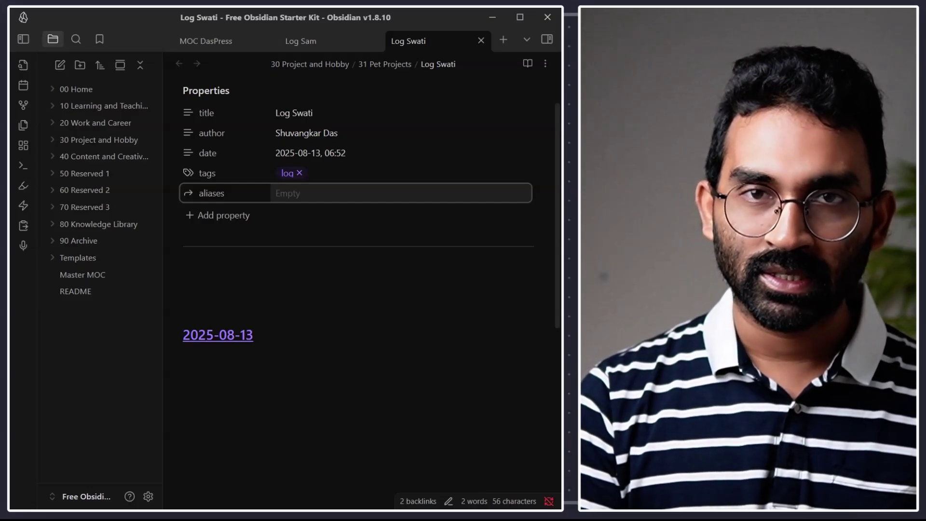
{"action": "type", "text": "@Swati"}
{"action": "left_click", "coordinate": [183, 291]}
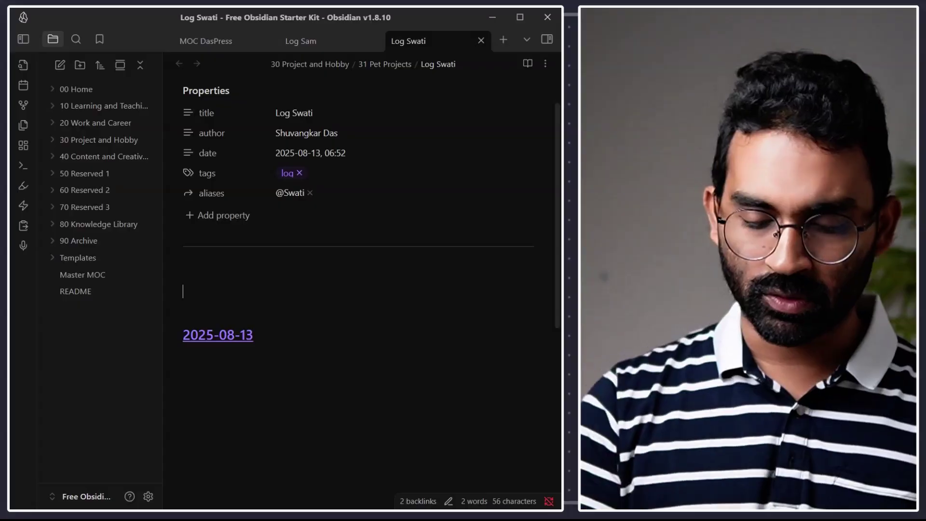
- Find and open the colleague's log by searching files for its new @ alias
{"action": "key", "text": "ctrl+o"}
{"action": "type", "text": "@sw"}
{"action": "key", "text": "Return"}
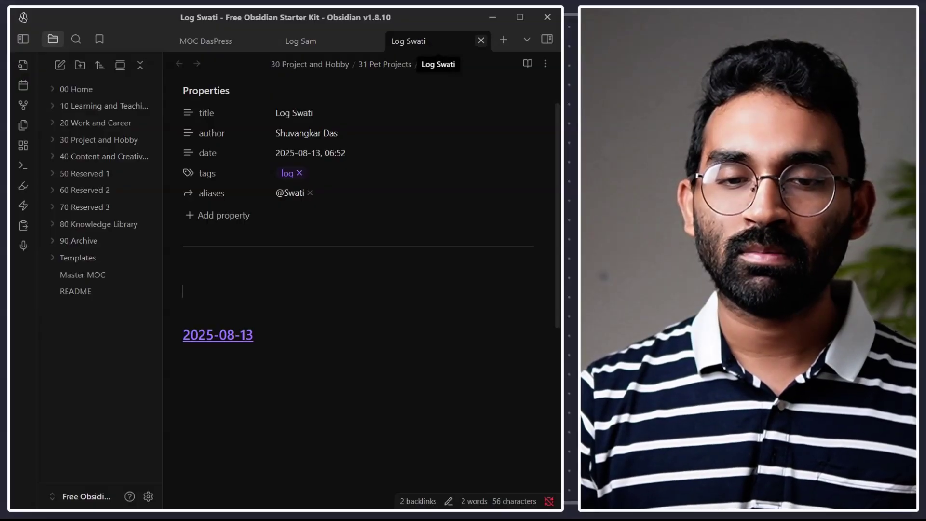
- Replace the log link in the first contact's SEO feature task with a link that uses the colleague's @ alias
{"action": "left_click", "coordinate": [301, 41]}
{"action": "left_click", "coordinate": [183, 433]}
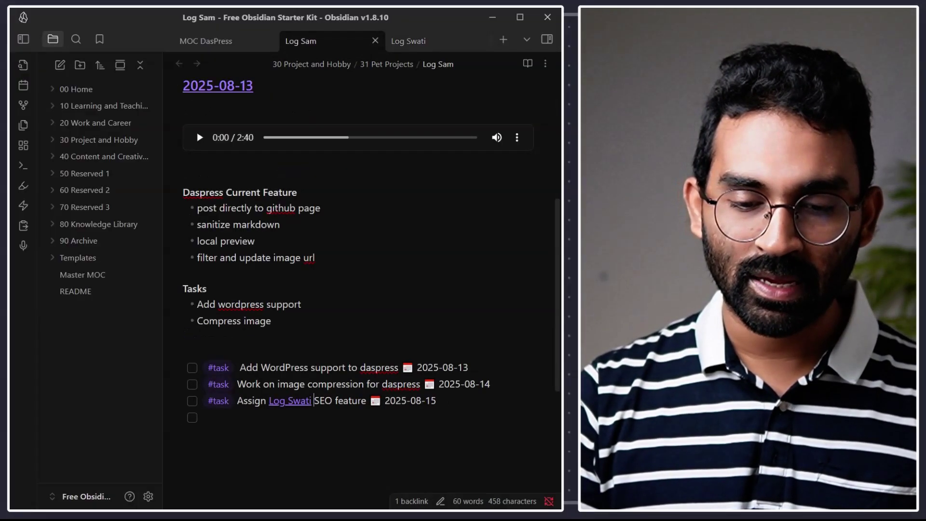
{"action": "key", "text": "ctrl+shift+Left"}
{"action": "key", "text": "ctrl+shift+Left"}
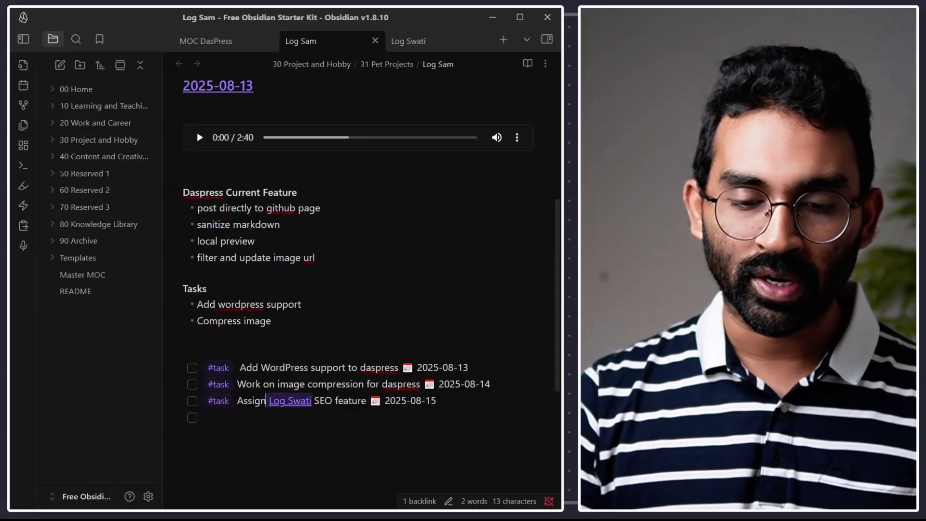
{"action": "key", "text": "BackSpace"}
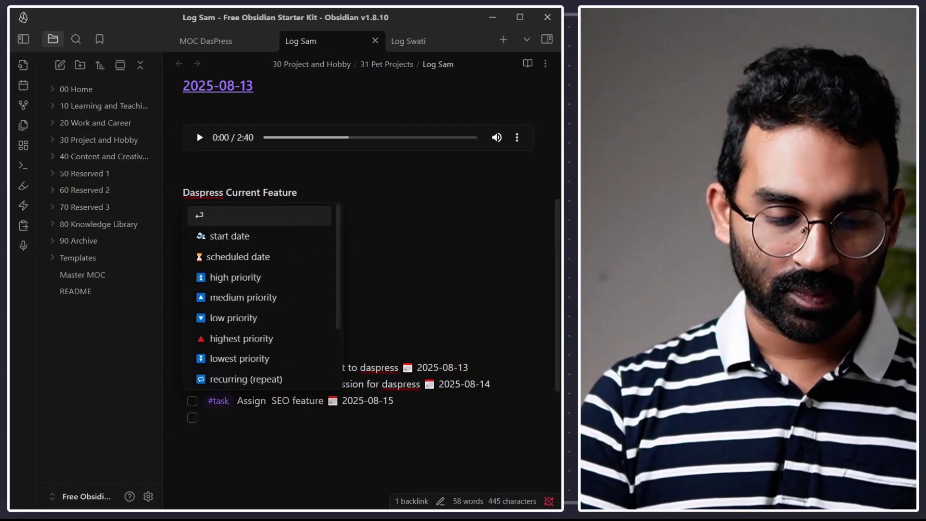
{"action": "type", "text": "[[@swa"}
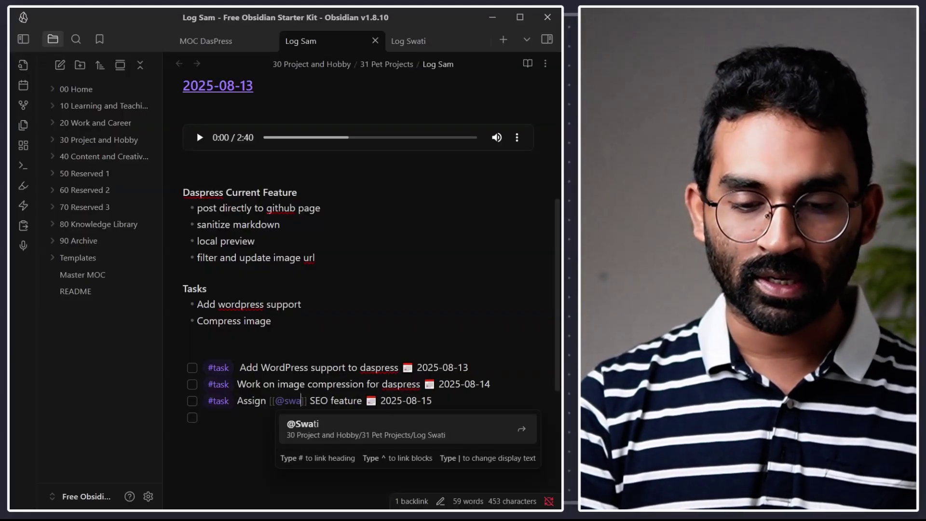
{"action": "key", "text": "Return"}
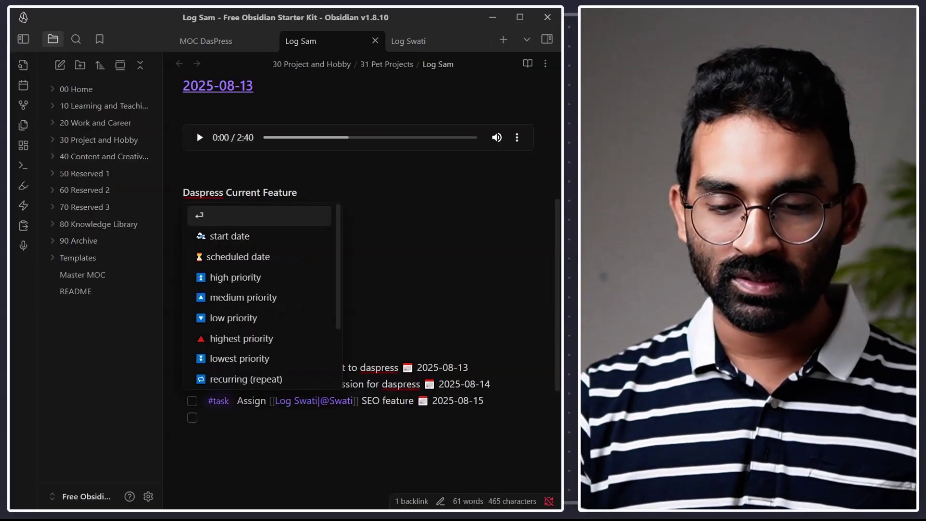
{"action": "left_click", "coordinate": [183, 447]}
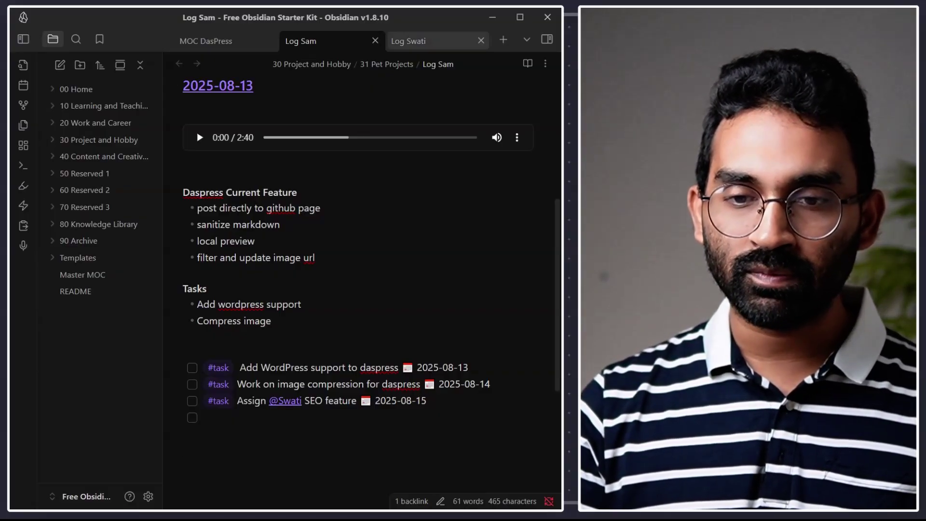
- Open today's daily note in a new tab, examine its Today's Tasks and Weekly Tasks, and return to the first contact's log
{"action": "key", "text": "ctrl+t"}
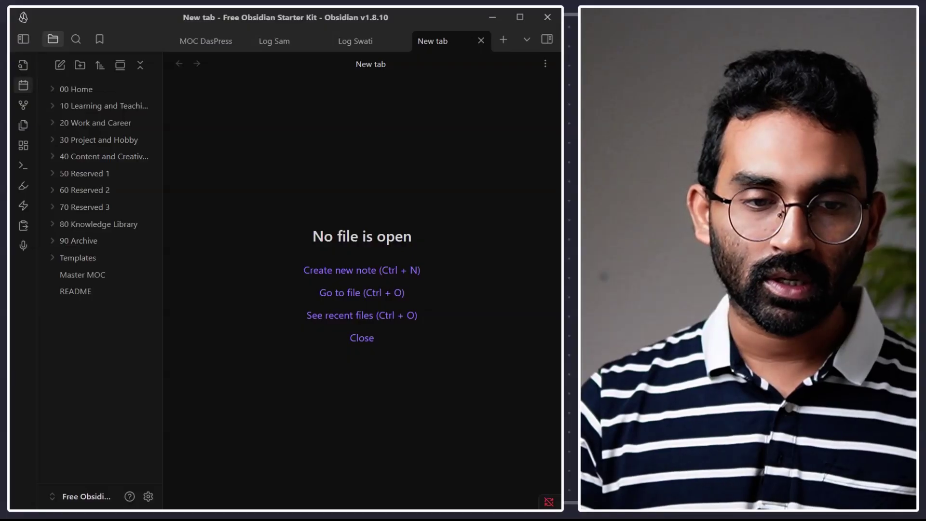
{"action": "left_click", "coordinate": [23, 85]}
{"action": "scroll", "coordinate": [357, 357], "scroll_direction": "down", "scroll_amount": 7}
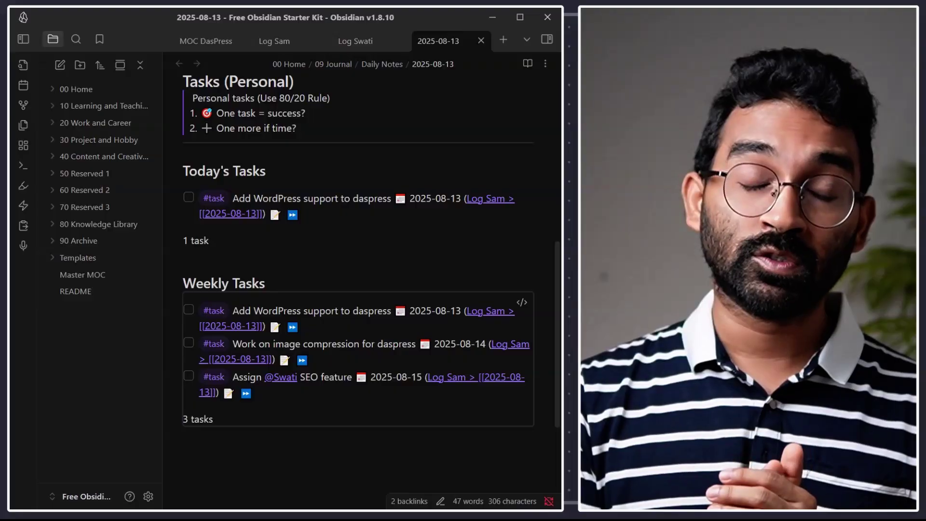
{"action": "key", "text": "ctrl+shift+Tab"}
{"action": "key", "text": "ctrl+shift+Tab"}
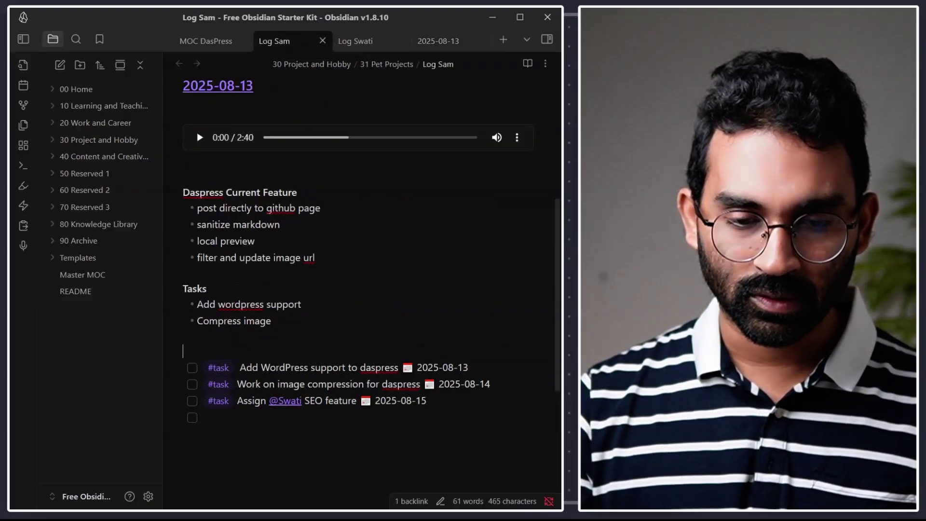
- Delete the two plain task bullets and the blank lines between the Tasks heading and the dated task checkboxes
{"action": "key", "text": "shift+Up"}
{"action": "key", "text": "shift+Up"}
{"action": "key", "text": "shift+Up"}
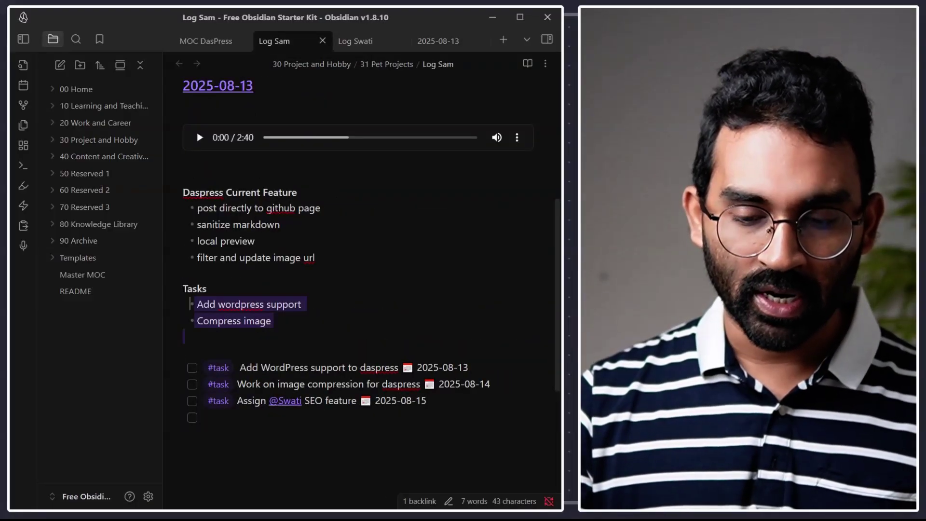
{"action": "key", "text": "BackSpace"}
{"action": "key", "text": "BackSpace"}
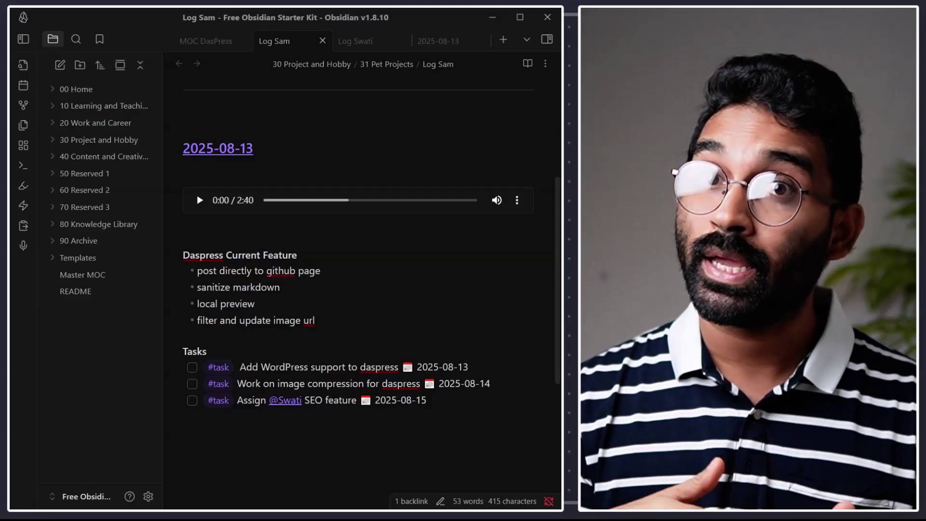
- Show the embedded recording, Recording 20250813070819.m4a, in the system file explorer
{"action": "left_click", "coordinate": [323, 200]}
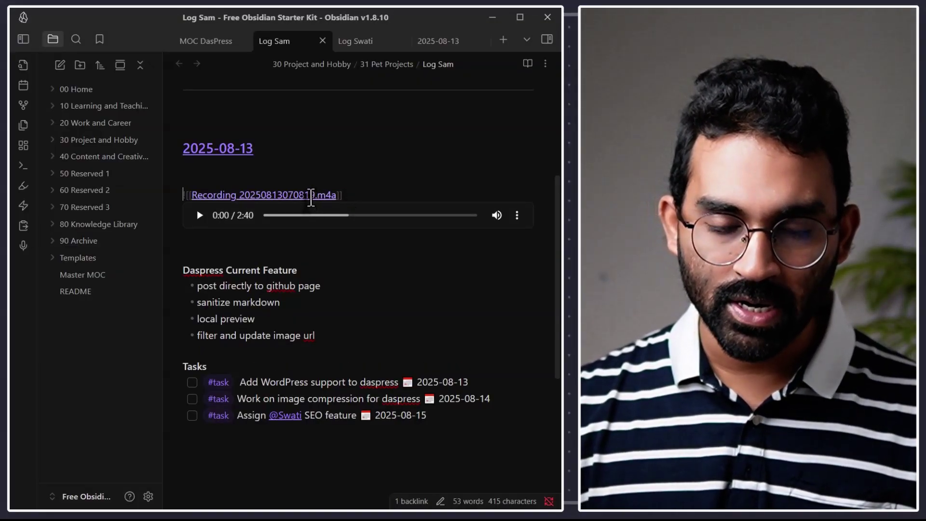
{"action": "scroll", "coordinate": [309, 199], "scroll_direction": "up", "scroll_amount": 1}
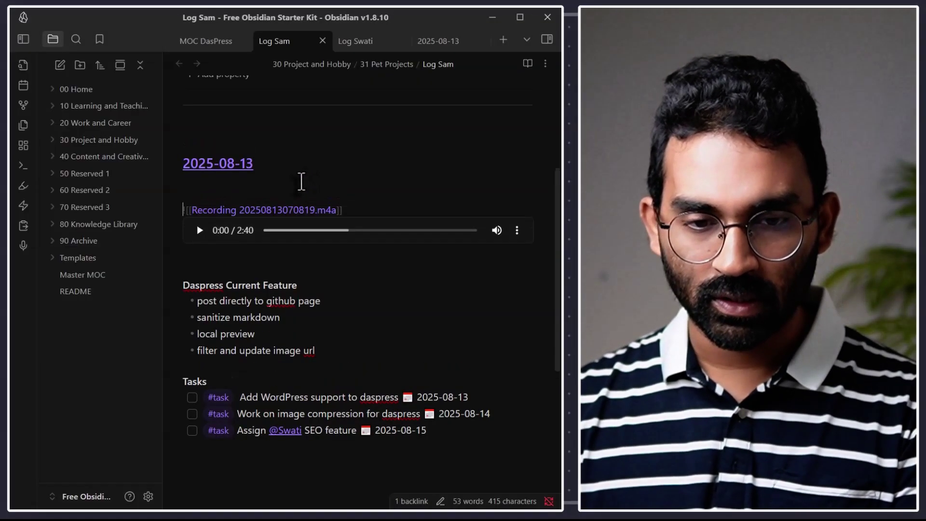
{"action": "right_click", "coordinate": [301, 207]}
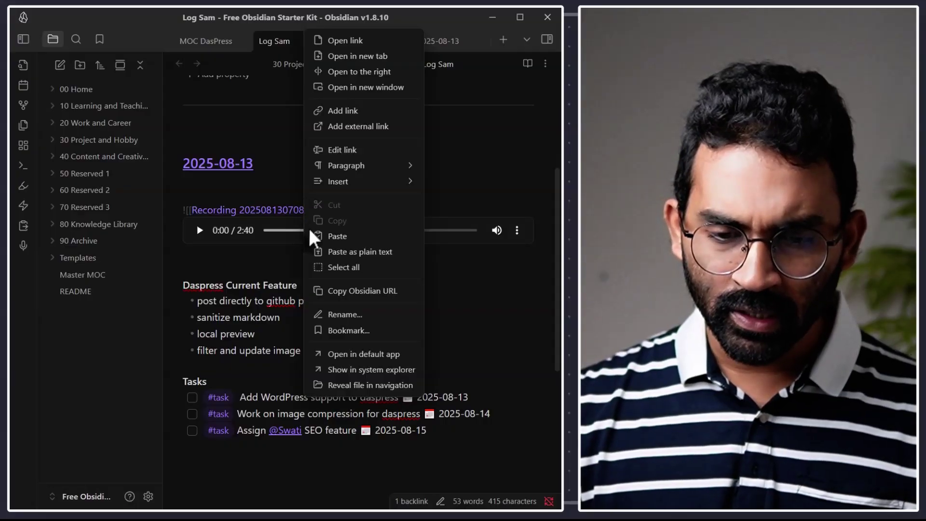
{"action": "left_click", "coordinate": [360, 370]}
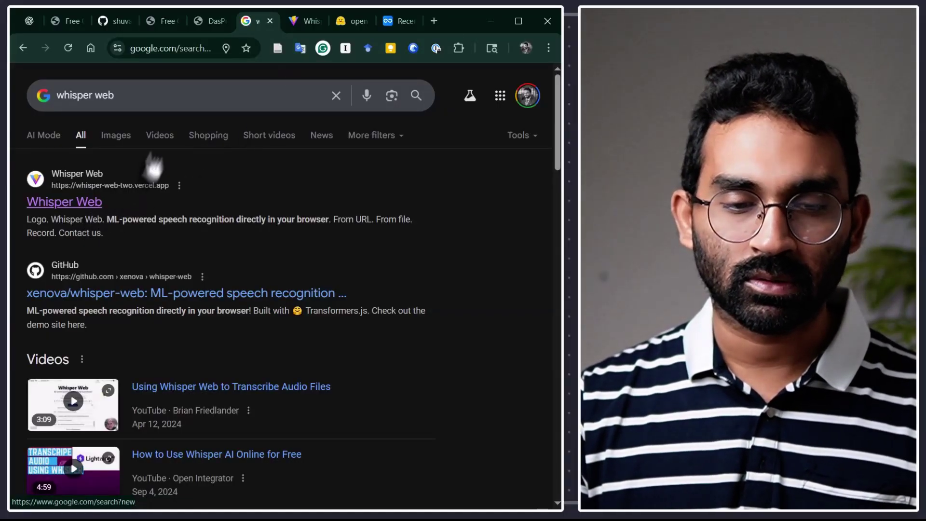
- Switch to TurboScribe, upload Recording 20250813070819.m4a from the Attachments folder and transcribe it in English with Whale mode
{"action": "left_click", "coordinate": [393, 19]}
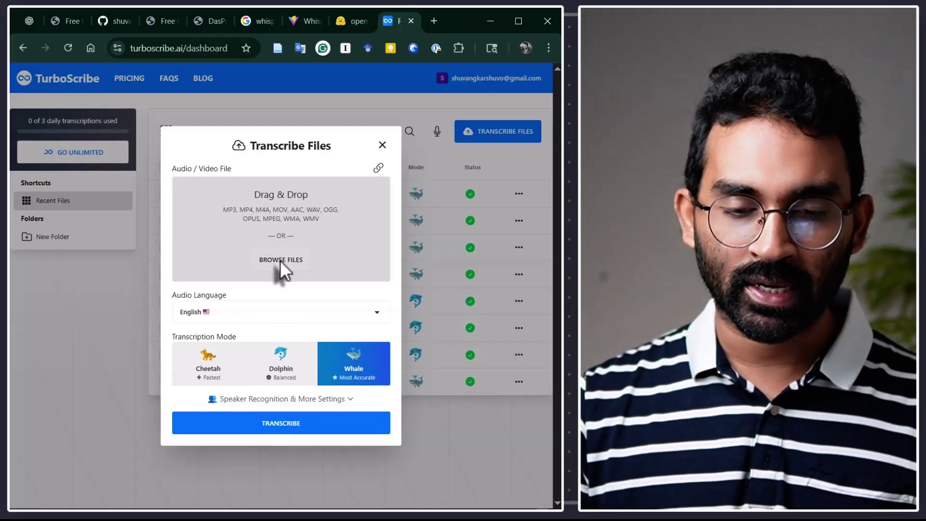
{"action": "left_click", "coordinate": [280, 261]}
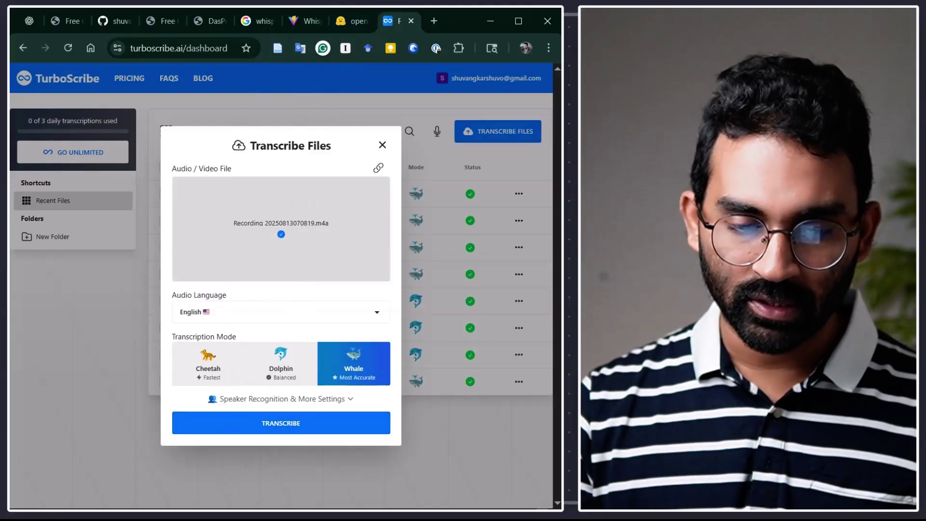
{"action": "key", "text": "alt+Tab"}
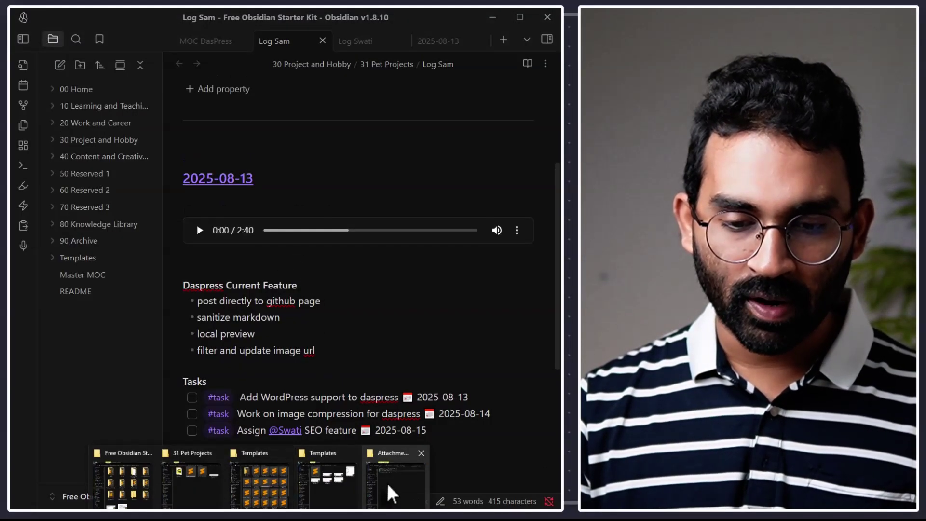
{"action": "left_click", "coordinate": [388, 490]}
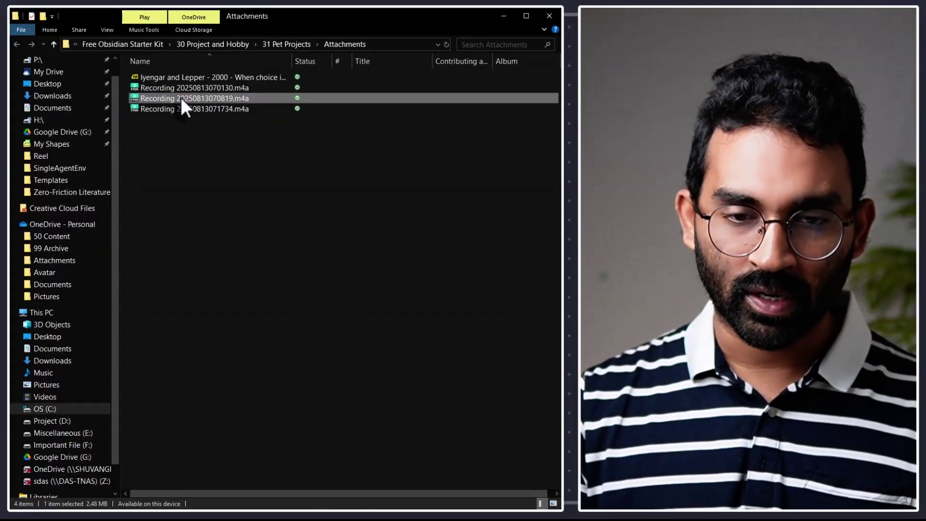
{"action": "mouse_move", "coordinate": [180, 97]}
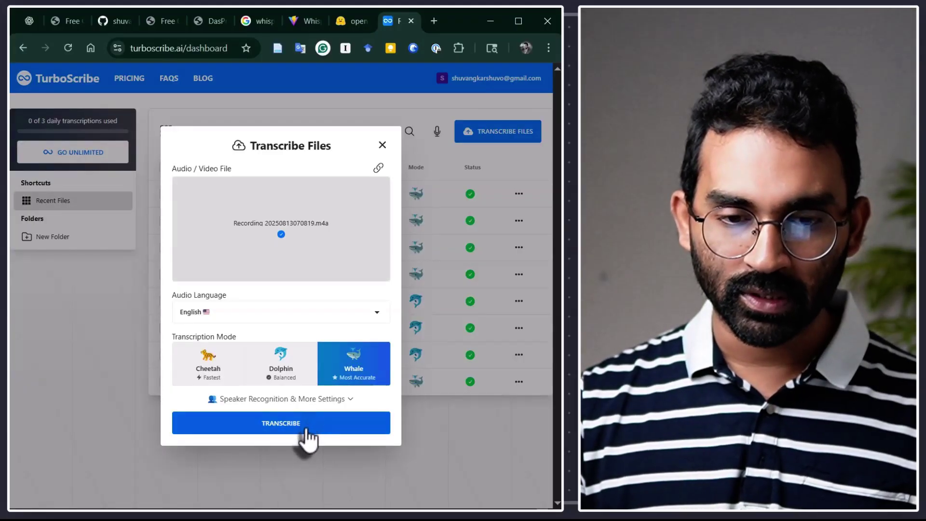
{"action": "left_click", "coordinate": [304, 431]}
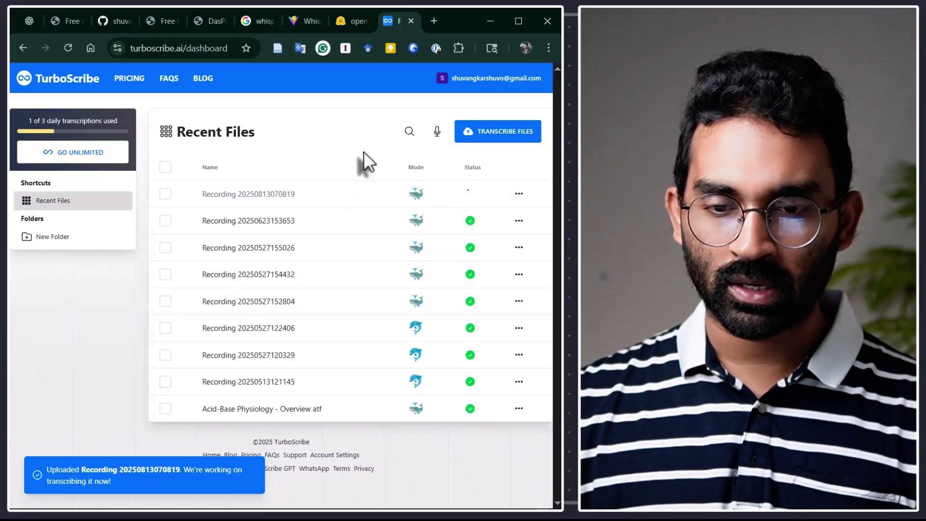
{"action": "left_click", "coordinate": [248, 197]}
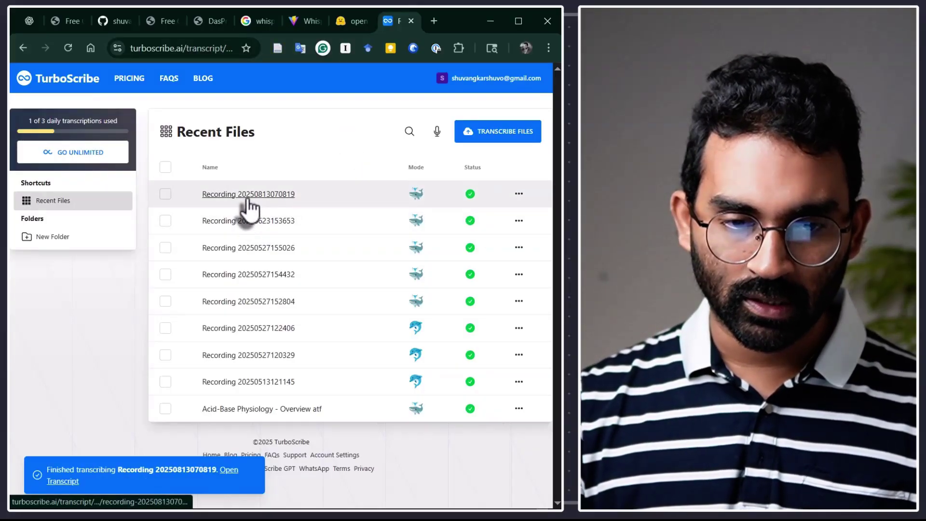
{"action": "scroll", "coordinate": [241, 329], "scroll_direction": "down", "scroll_amount": 4}
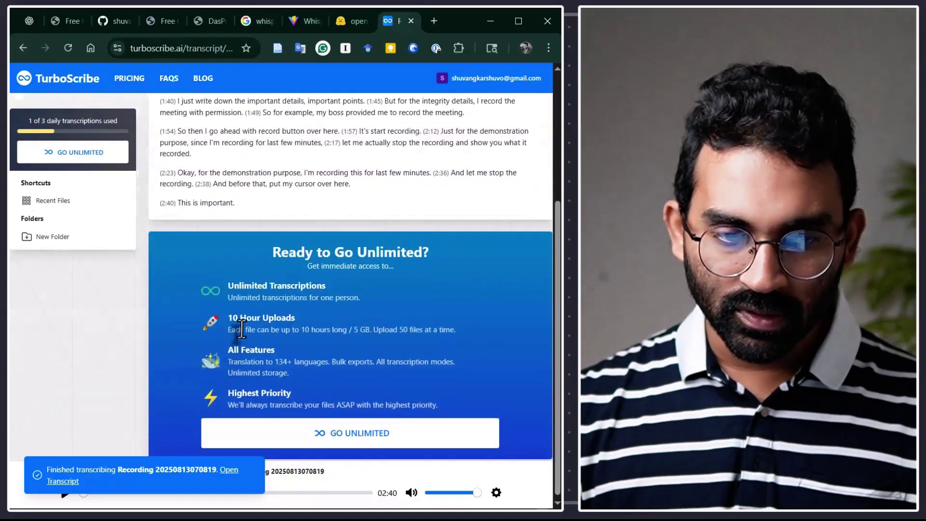
{"action": "scroll", "coordinate": [241, 329], "scroll_direction": "up", "scroll_amount": 5}
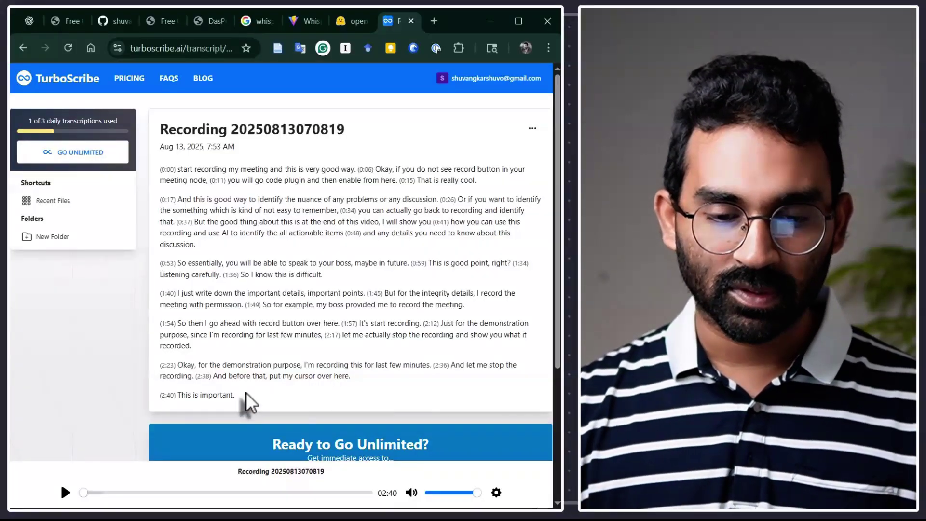
{"action": "left_click", "coordinate": [532, 128]}
{"action": "left_click", "coordinate": [467, 212]}
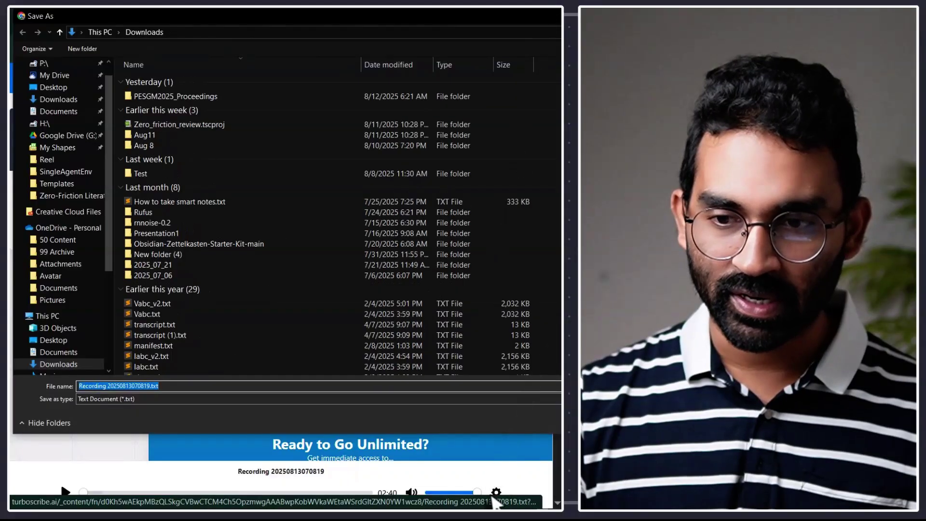
{"action": "key", "text": "Return"}
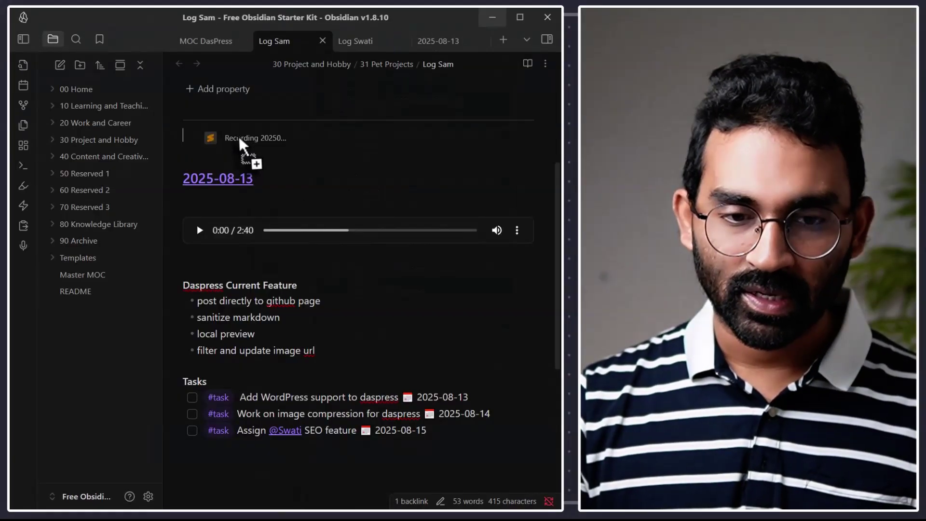
- Embed Recording 20250813070819.txt in the contact's log directly below the audio player and remove the blank line under the date heading
{"action": "left_click_drag", "start_coordinate": [239, 145], "coordinate": [238, 145]}
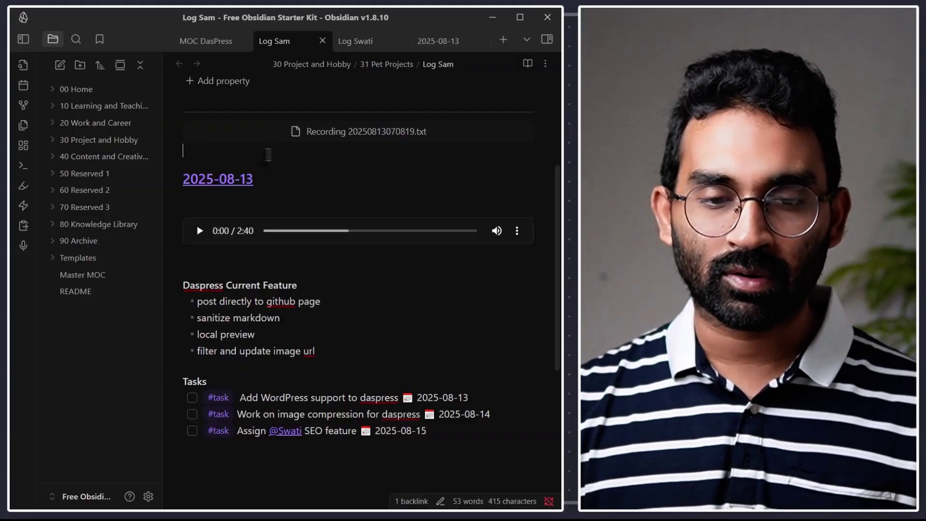
{"action": "left_click", "coordinate": [178, 131]}
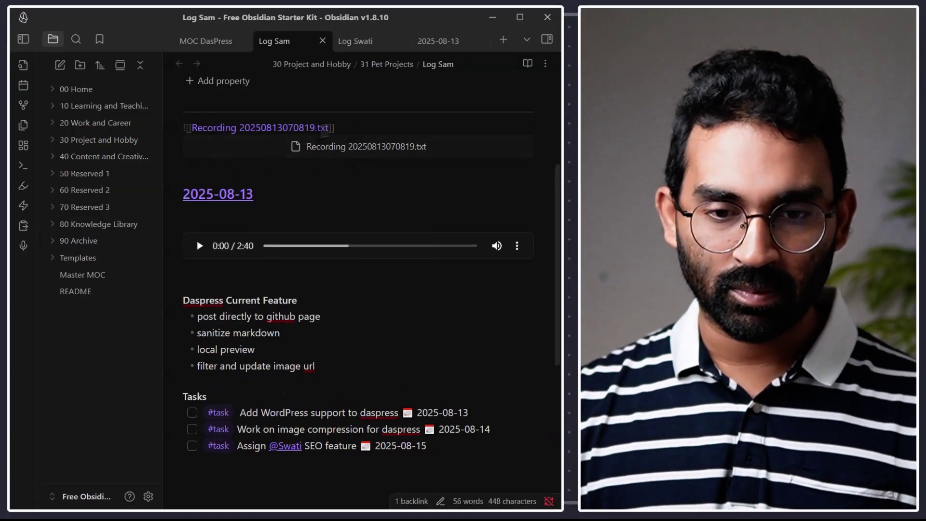
{"action": "left_click_drag", "start_coordinate": [340, 127], "coordinate": [180, 142]}
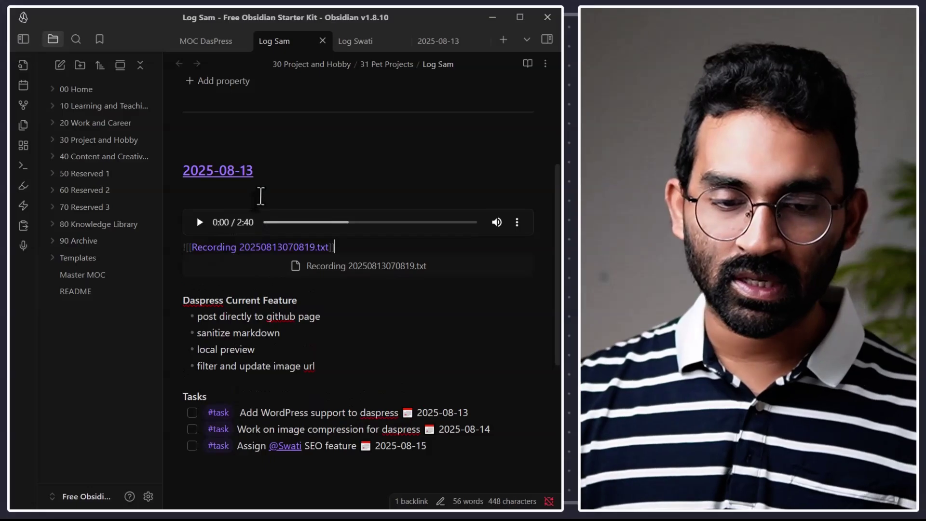
{"action": "left_click", "coordinate": [261, 195]}
{"action": "key", "text": "BackSpace"}
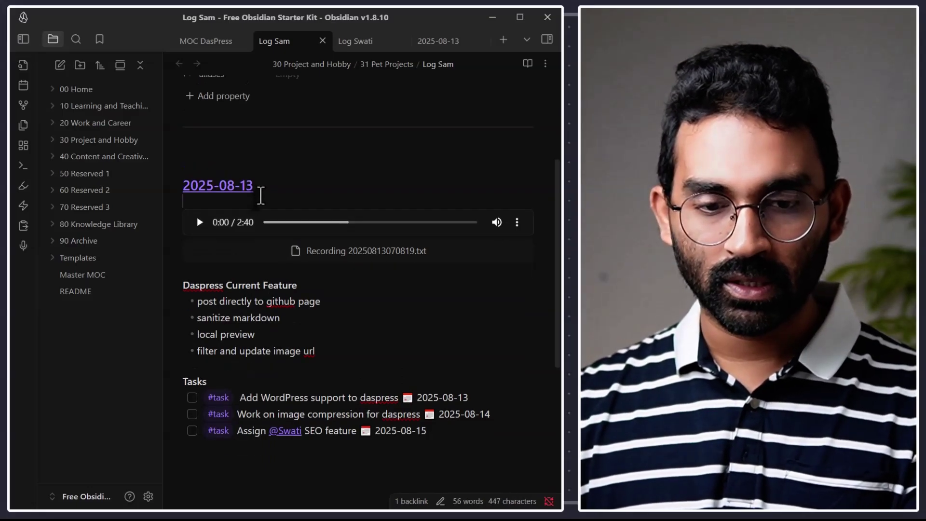
{"action": "left_click", "coordinate": [260, 271]}
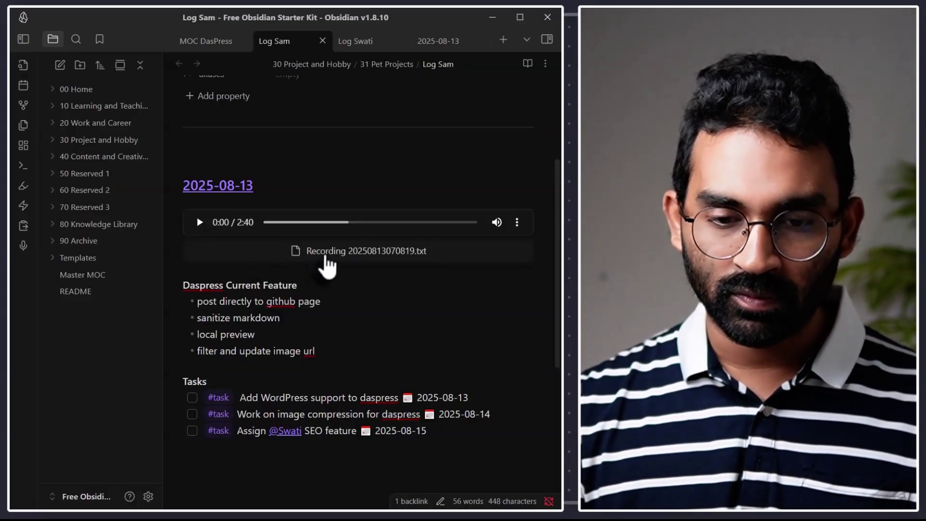
- Open the embedded transcript file in Sublime Text and make that the default app for .txt files
{"action": "left_click", "coordinate": [327, 263]}
{"action": "left_click", "coordinate": [337, 272]}
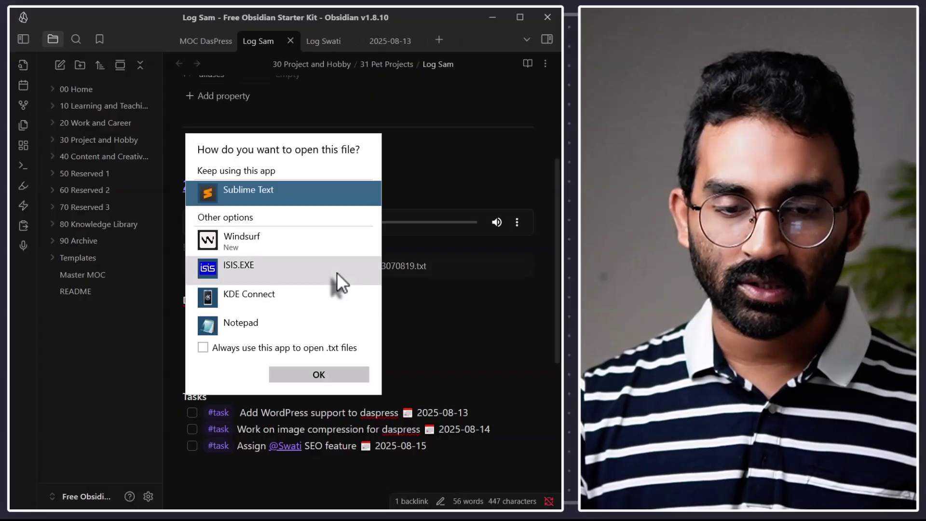
{"action": "left_click", "coordinate": [259, 346]}
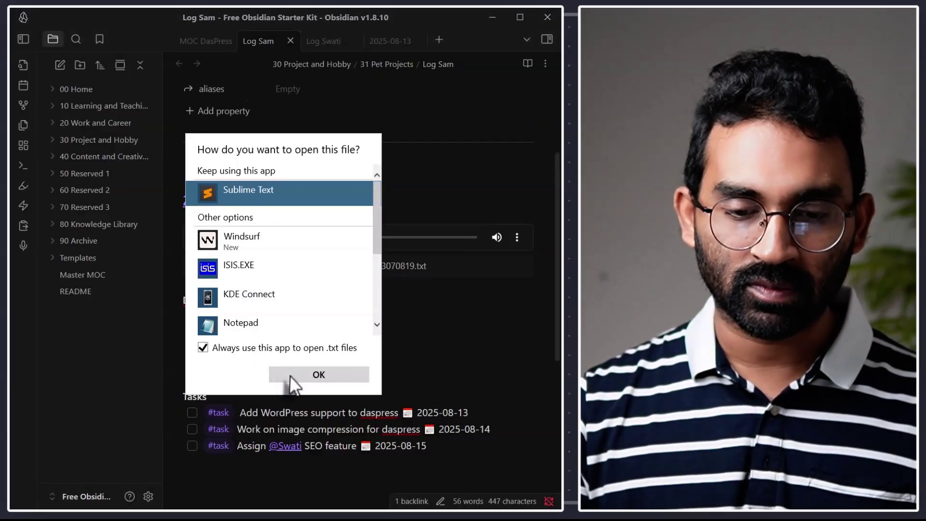
{"action": "left_click", "coordinate": [290, 375]}
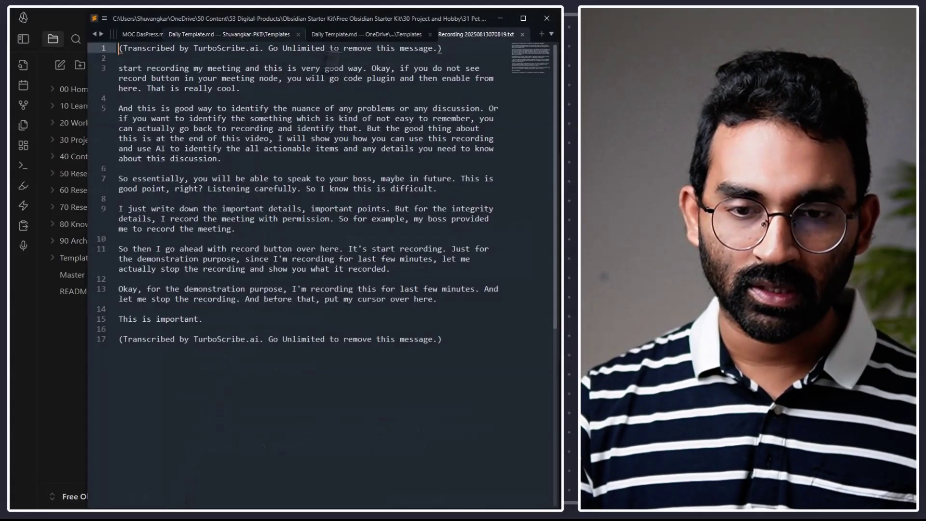
- Copy the whole transcript into the contact's log below the tasks, closing it with a horizontal rule (---)
{"action": "left_click_drag", "start_coordinate": [443, 340], "coordinate": [115, 52]}
{"action": "key", "text": "ctrl+c"}
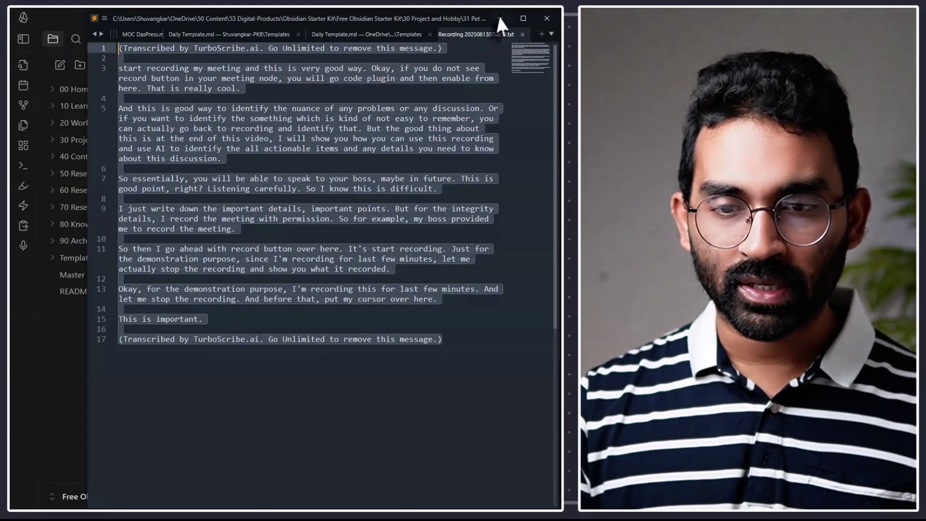
{"action": "left_click", "coordinate": [500, 19]}
{"action": "scroll", "coordinate": [302, 391], "scroll_direction": "down", "scroll_amount": 5}
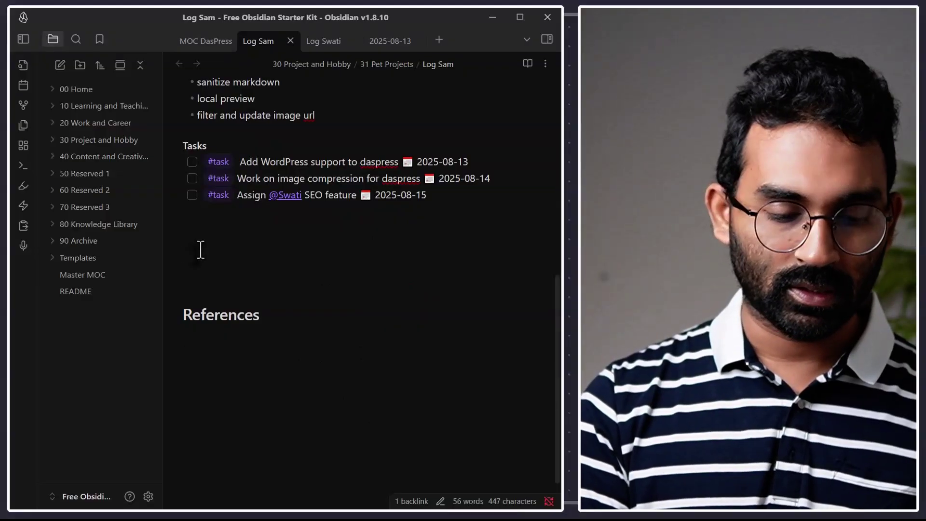
{"action": "key", "text": "Return"}
{"action": "key", "text": "ctrl+v"}
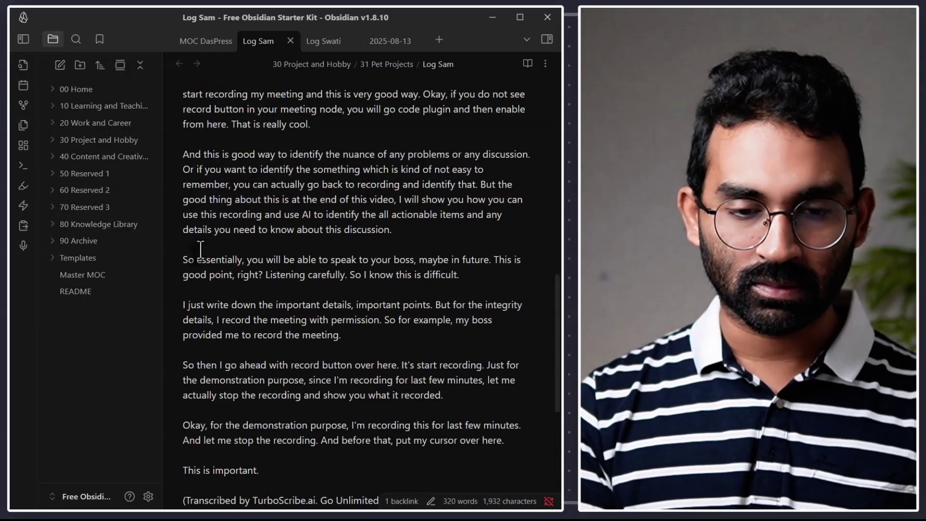
{"action": "scroll", "coordinate": [200, 250], "scroll_direction": "down", "scroll_amount": 2}
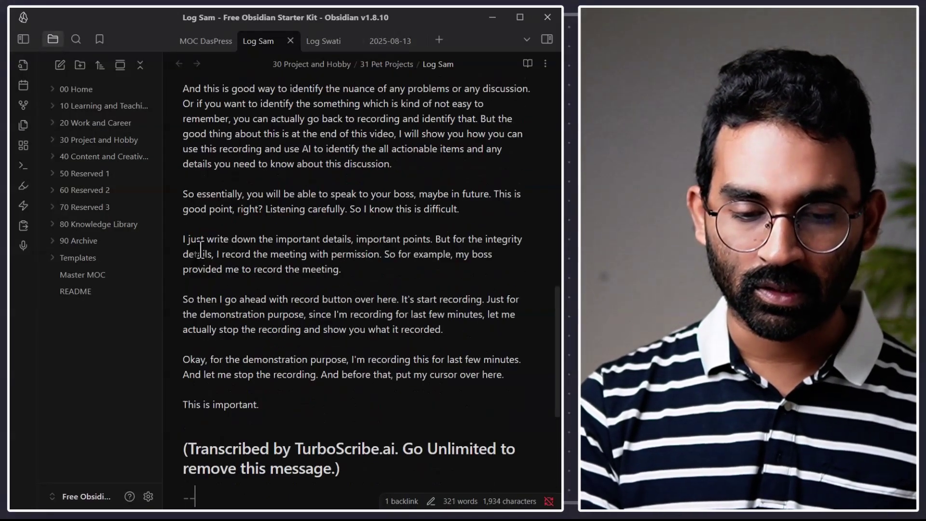
{"action": "key", "text": "Return"}
{"action": "type", "text": "---"}
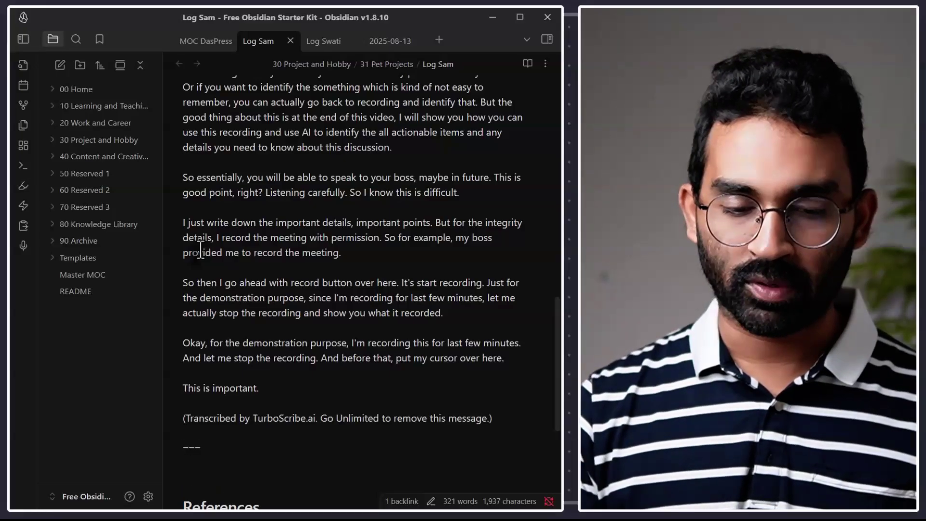
- Copy the whole transcript from the contact's log, from the opening TurboScribe.ai line below the tasks through the closing TurboScribe.ai line
{"action": "scroll", "coordinate": [291, 284], "scroll_direction": "up", "scroll_amount": 6}
{"action": "scroll", "coordinate": [292, 275], "scroll_direction": "down", "scroll_amount": 2}
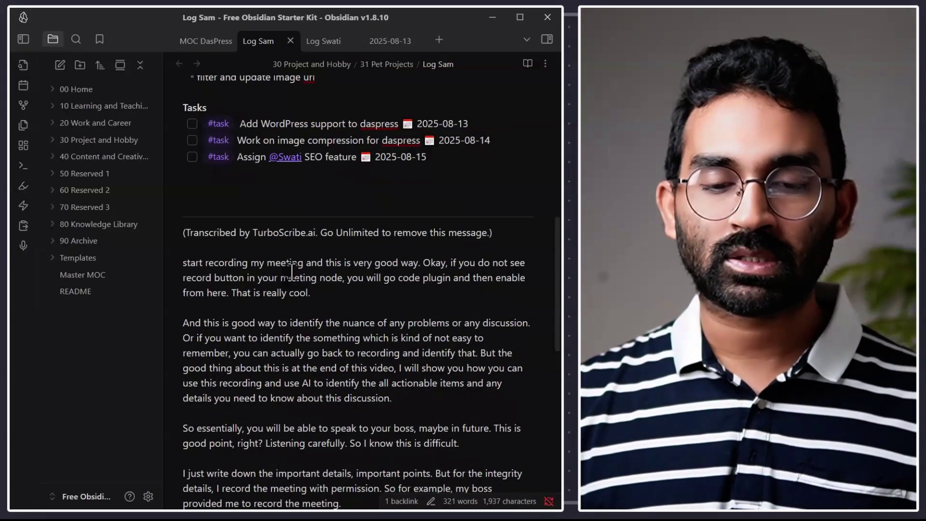
{"action": "scroll", "coordinate": [291, 271], "scroll_direction": "down", "scroll_amount": 2}
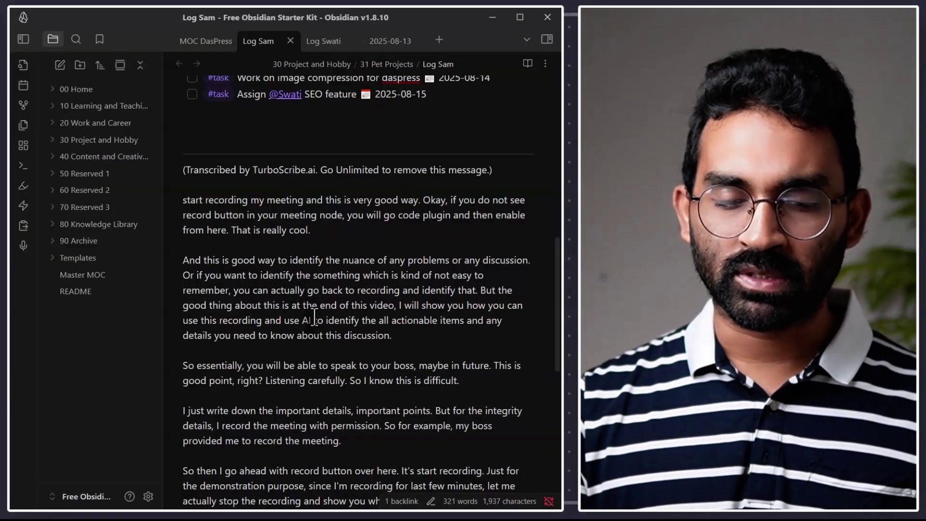
{"action": "scroll", "coordinate": [314, 317], "scroll_direction": "down", "scroll_amount": 5}
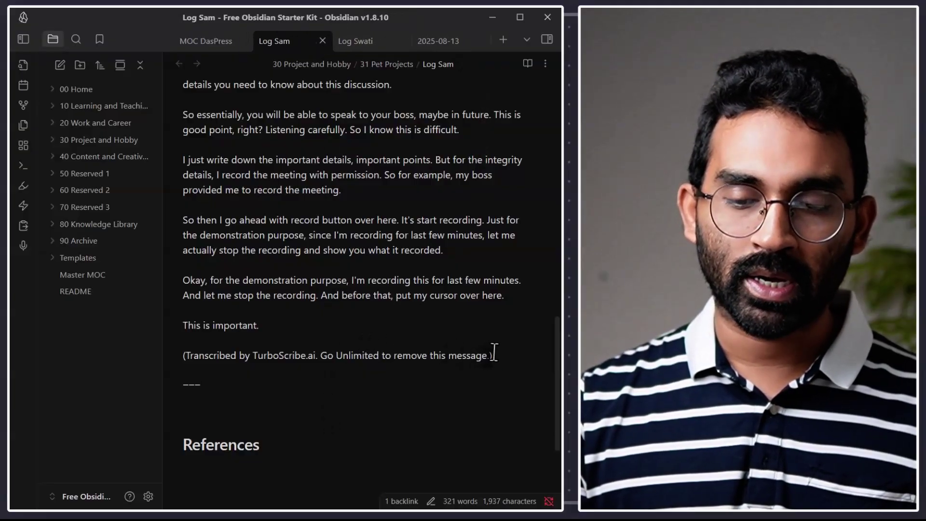
{"action": "scroll", "coordinate": [418, 325], "scroll_direction": "up", "scroll_amount": 6}
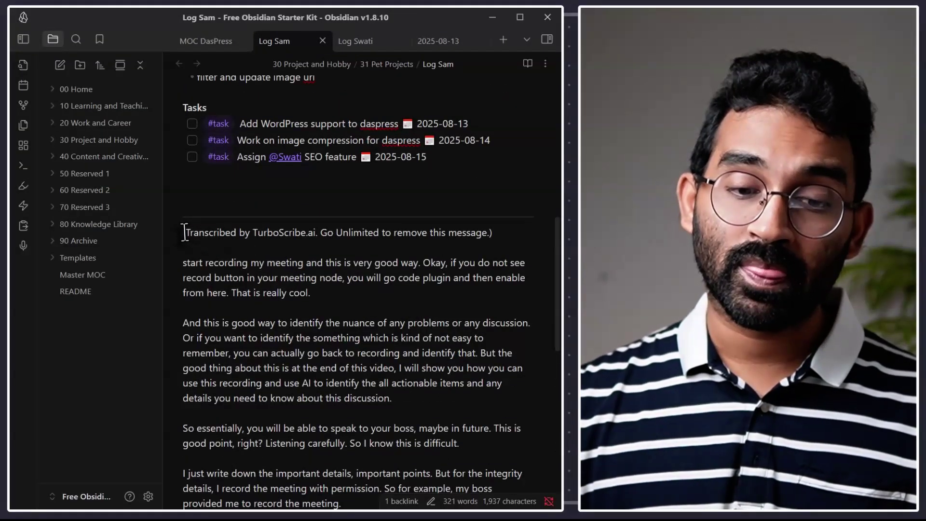
{"action": "left_click_drag", "start_coordinate": [185, 232], "coordinate": [492, 419]}
{"action": "scroll", "coordinate": [203, 268], "scroll_direction": "down", "scroll_amount": 4}
{"action": "scroll", "coordinate": [355, 389], "scroll_direction": "down", "scroll_amount": 1}
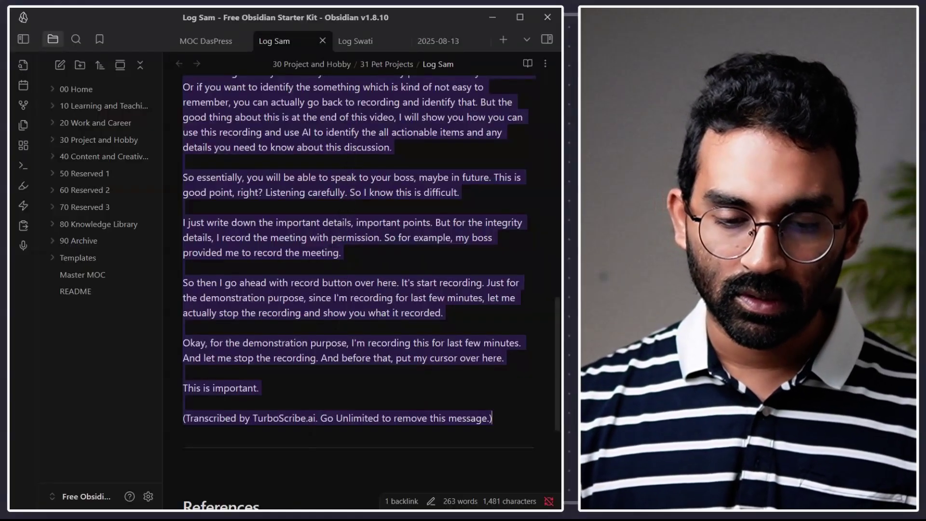
- Switch to ChatGPT in the browser and submit the prompt "Identify actionable items from meeting" followed by --- and the copied transcript
{"action": "left_click", "coordinate": [234, 518]}
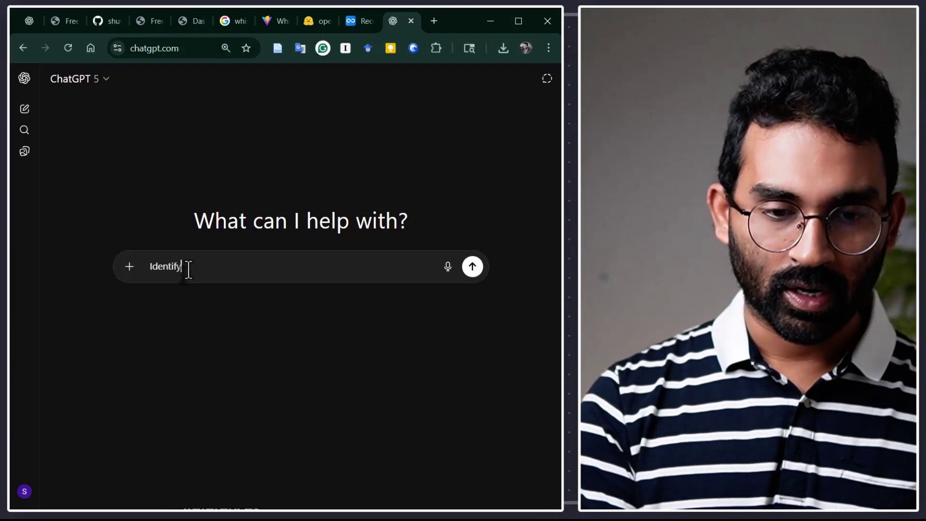
{"action": "type", "text": "actionable items "}
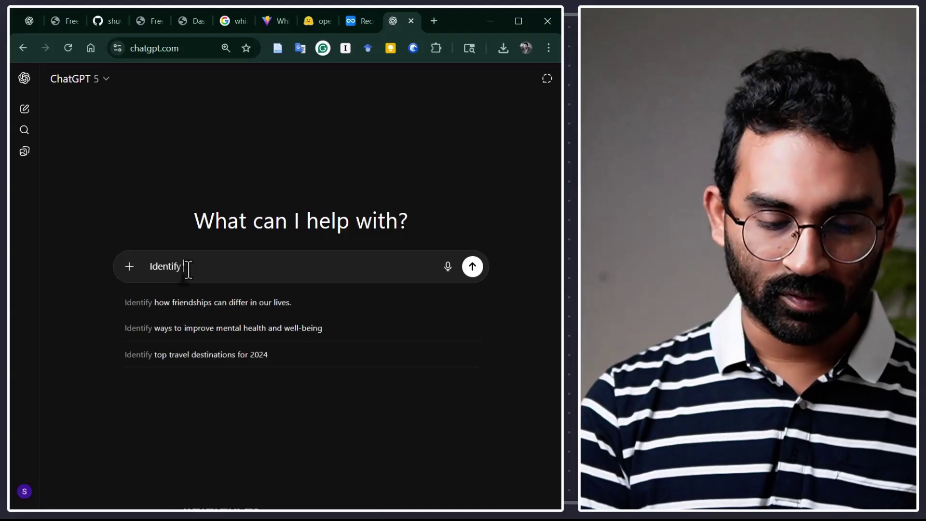
{"action": "type", "text": "from meeting"}
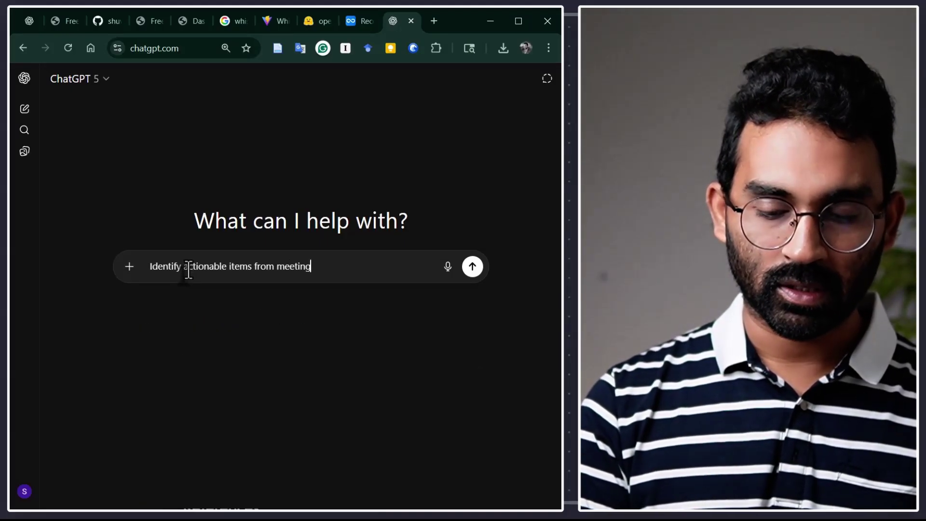
{"action": "key", "text": "ctrl+v"}
{"action": "key", "text": "Return"}
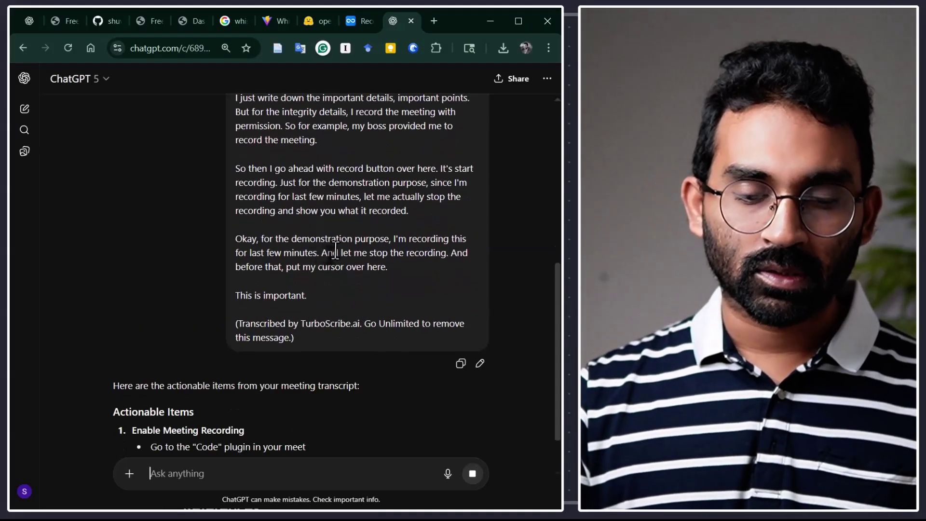
- Review ChatGPT's actionable items and compare them with the submitted meeting transcript
{"action": "scroll", "coordinate": [348, 270], "scroll_direction": "up", "scroll_amount": 8}
{"action": "scroll", "coordinate": [368, 270], "scroll_direction": "down", "scroll_amount": 10}
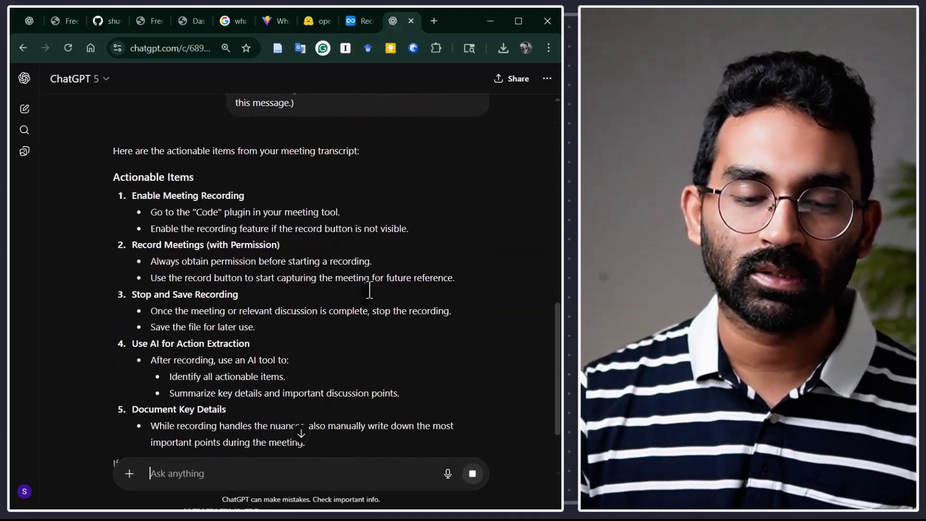
{"action": "scroll", "coordinate": [336, 316], "scroll_direction": "up", "scroll_amount": 10}
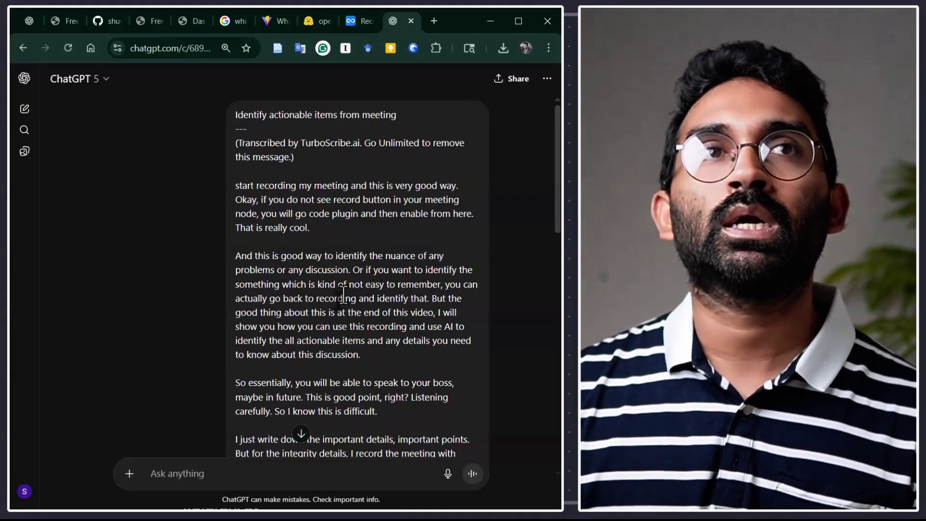
{"action": "scroll", "coordinate": [344, 292], "scroll_direction": "down", "scroll_amount": 8}
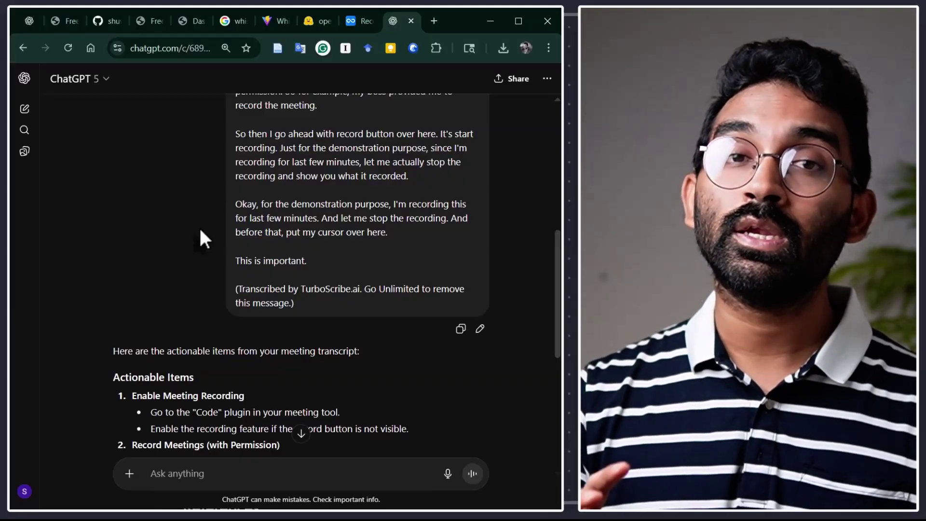
{"action": "scroll", "coordinate": [202, 236], "scroll_direction": "down", "scroll_amount": 5}
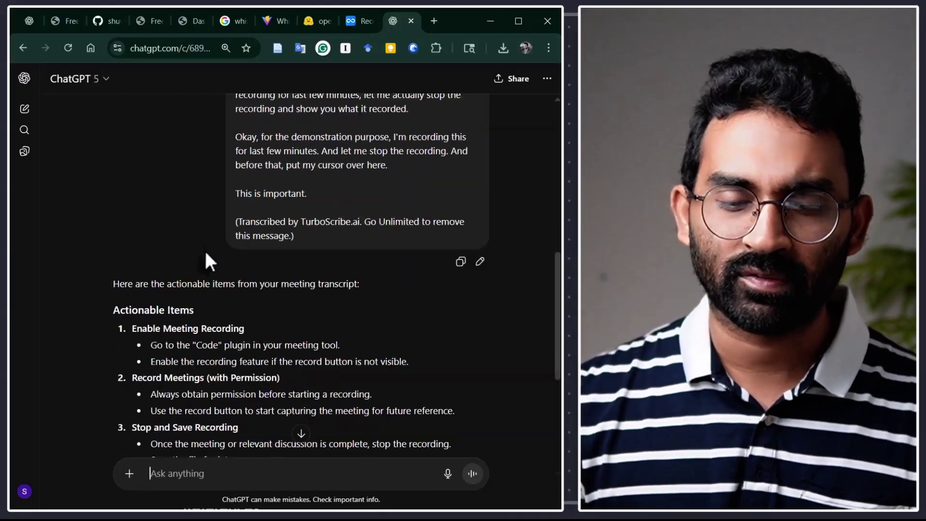
{"action": "scroll", "coordinate": [204, 252], "scroll_direction": "up", "scroll_amount": 2}
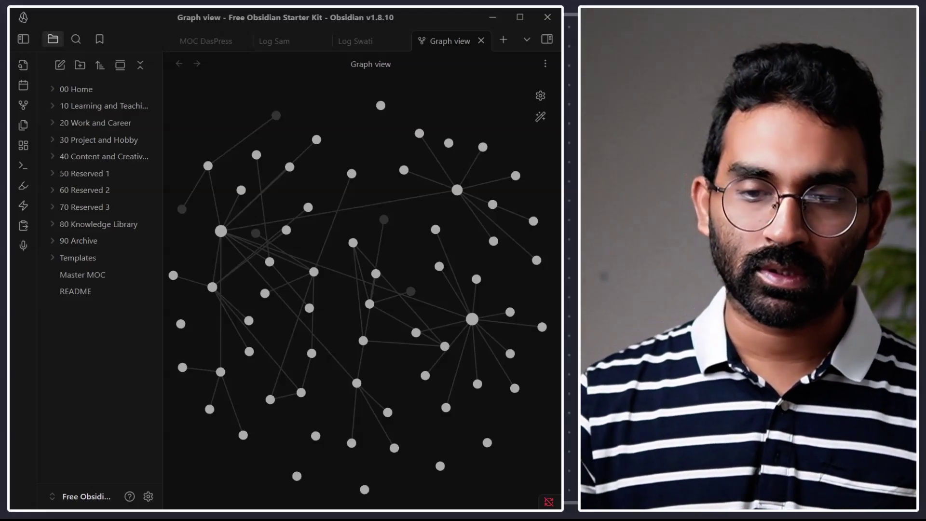
- Switch to Obsidian, review Today's Tasks and Weekly Tasks in the 2025-08-13 daily note, and open the graph view
{"action": "left_click", "coordinate": [23, 86]}
{"action": "scroll", "coordinate": [338, 323], "scroll_direction": "down", "scroll_amount": 5}
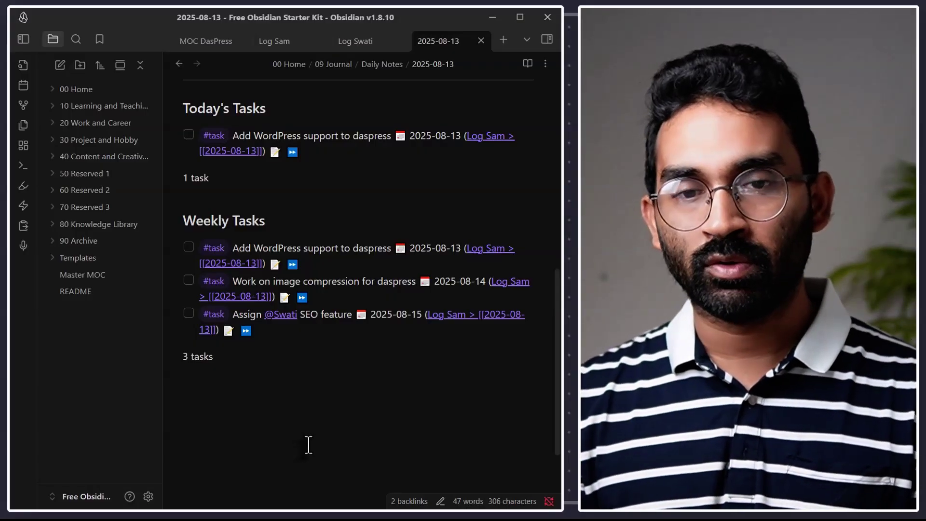
{"action": "scroll", "coordinate": [320, 372], "scroll_direction": "up", "scroll_amount": 6}
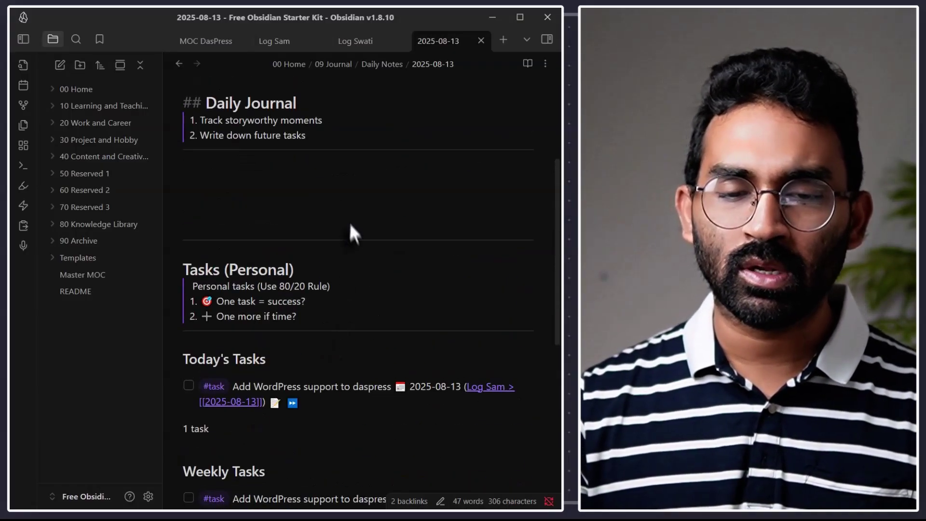
{"action": "scroll", "coordinate": [355, 267], "scroll_direction": "down", "scroll_amount": 5}
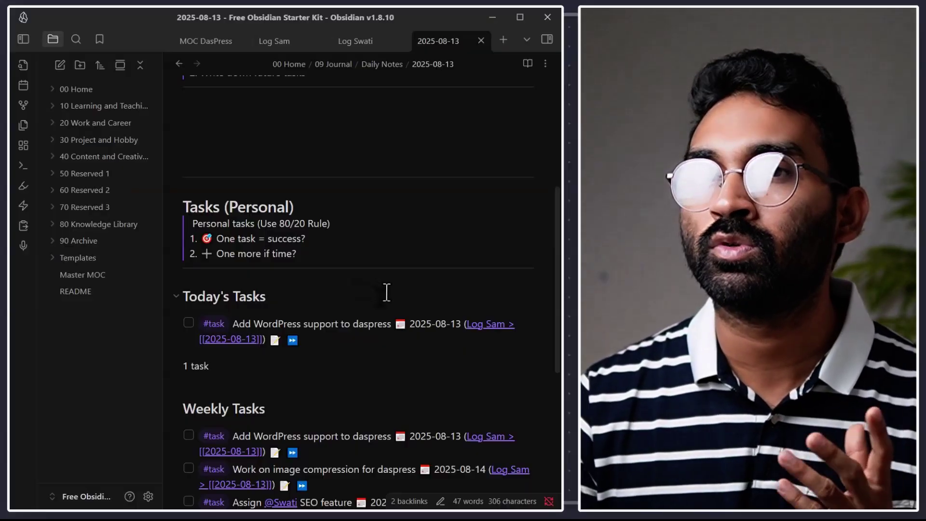
{"action": "scroll", "coordinate": [387, 292], "scroll_direction": "down", "scroll_amount": 3}
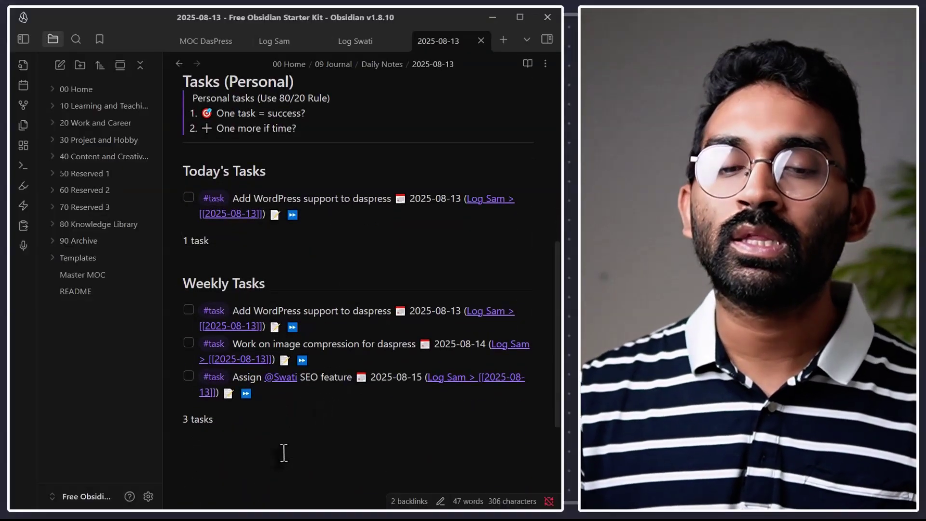
{"action": "left_click", "coordinate": [28, 99]}
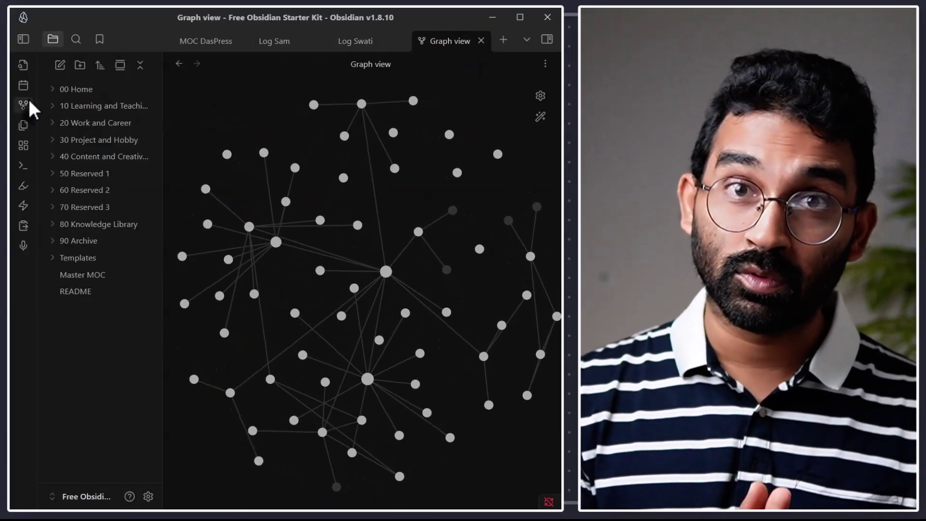